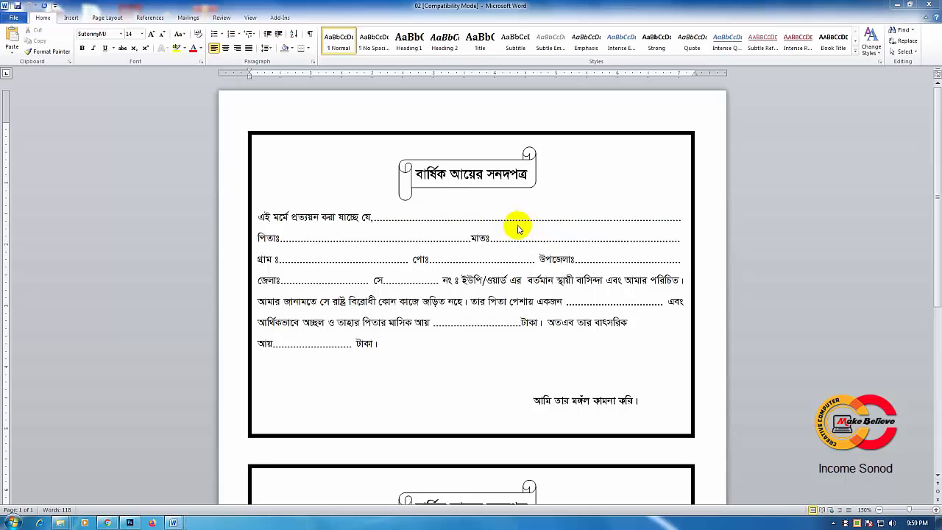
# Step: Switch to the blank document Document1 and set its paper size to A4 (8.27" x 11.69")
pyautogui.moveTo(174, 524)
pyautogui.click(272, 486)
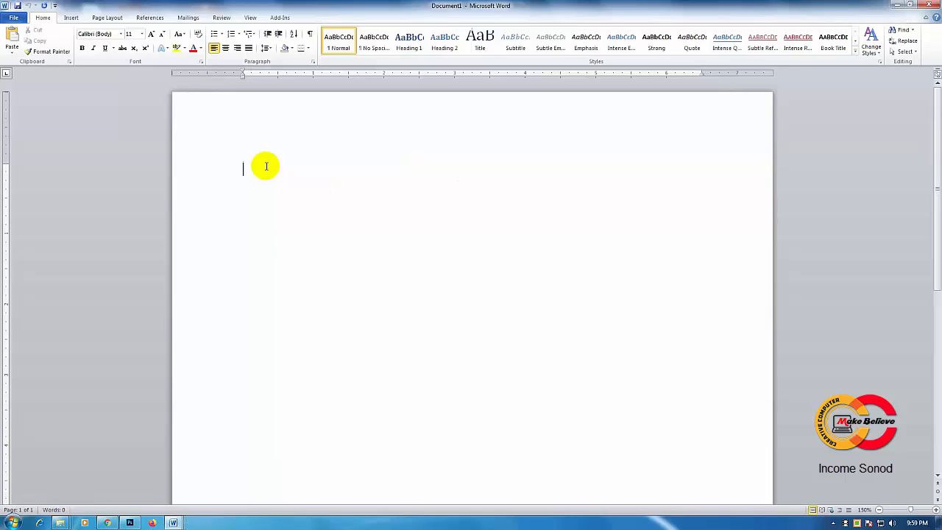
pyautogui.click(114, 20)
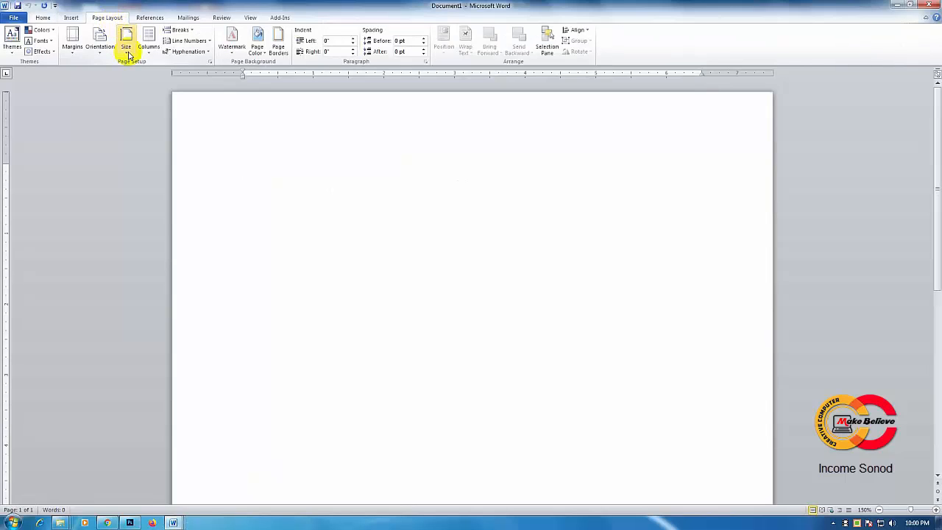
pyautogui.click(126, 51)
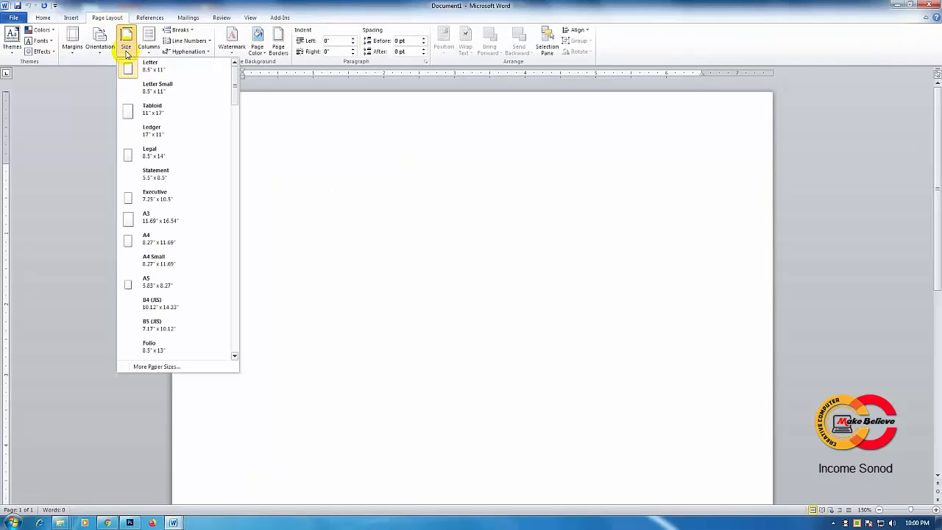
pyautogui.click(174, 238)
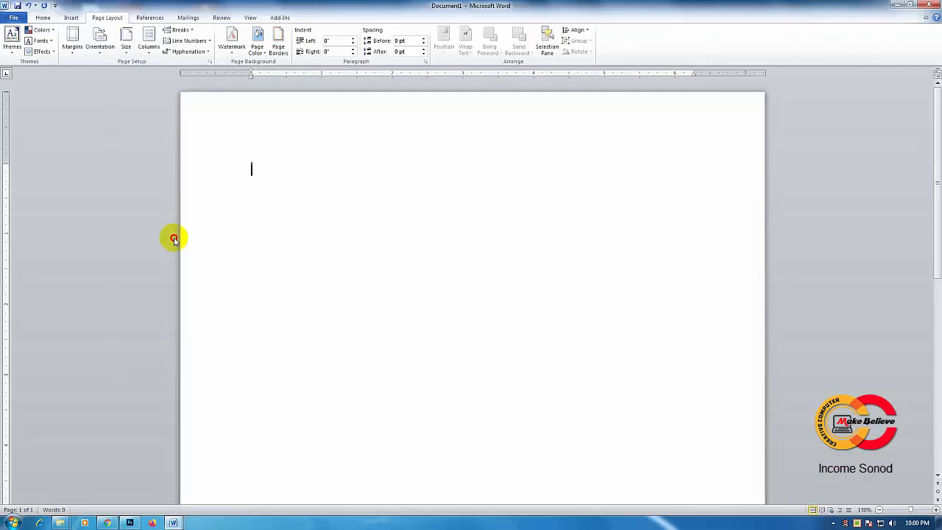
# Step: Set the page to Portrait orientation with Narrow margins of 0.5" on all sides
pyautogui.click(102, 44)
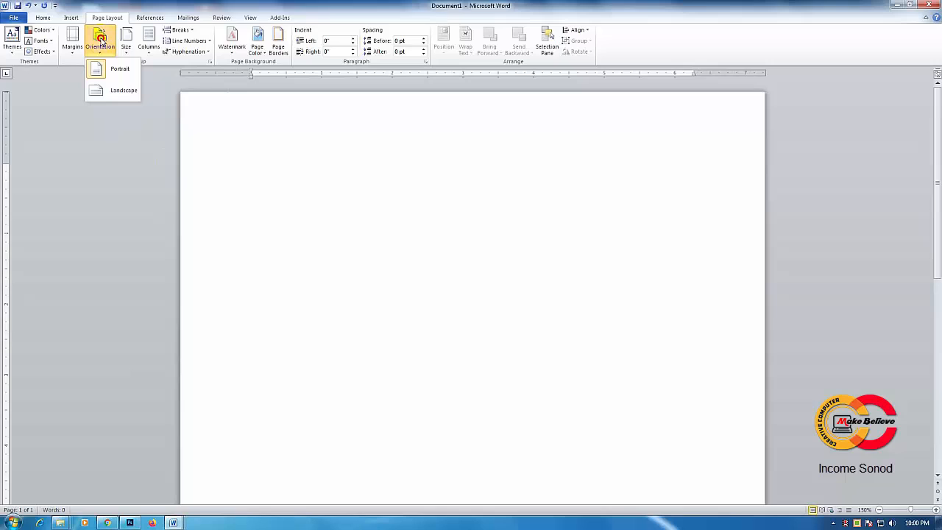
pyautogui.click(128, 73)
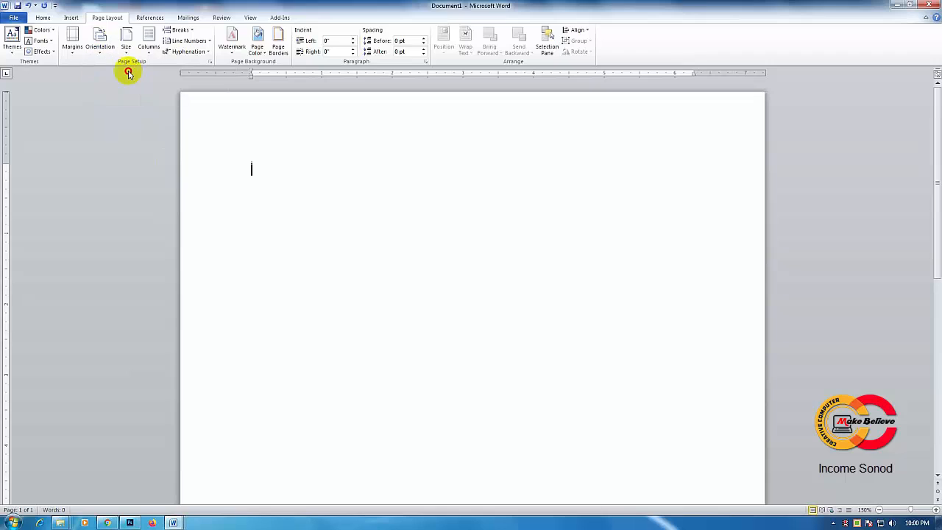
pyautogui.click(73, 52)
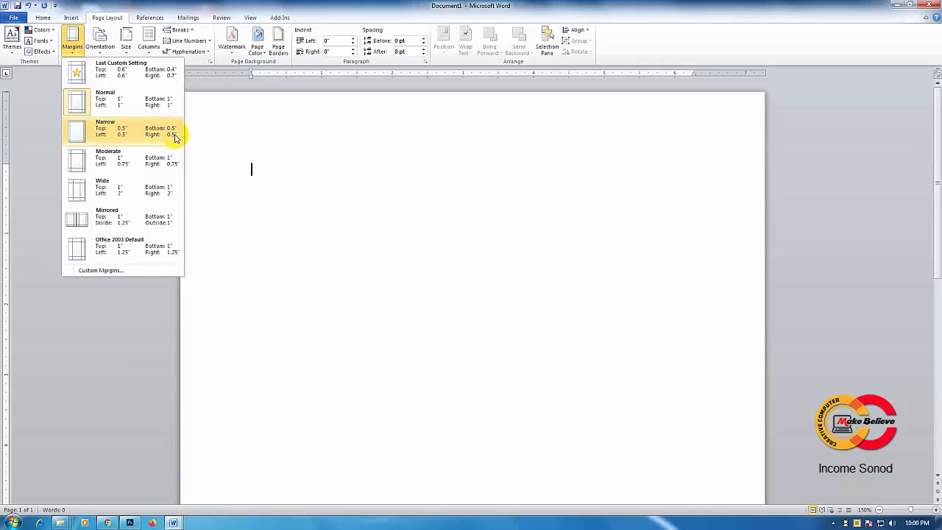
pyautogui.click(115, 132)
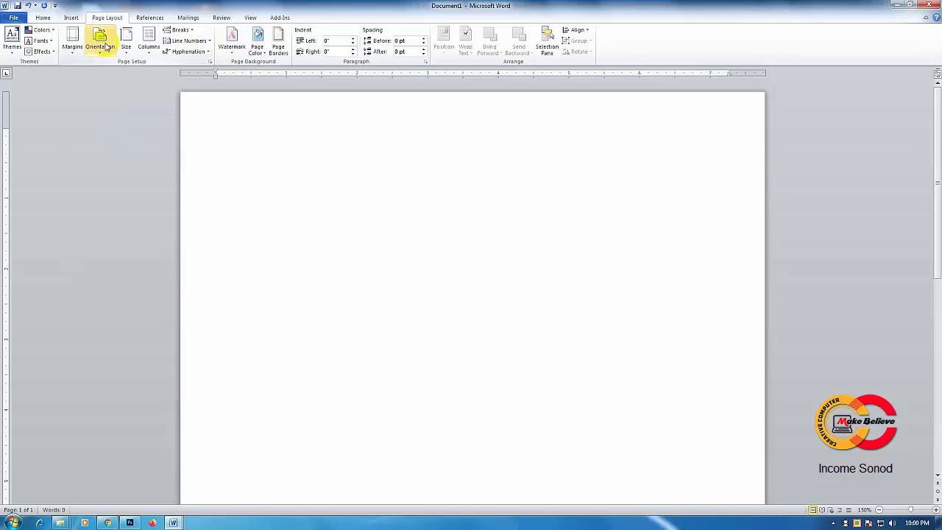
# Step: Draw a text box about 4.06" high and 7.29" wide across the upper part of the page, between the margins
pyautogui.click(72, 19)
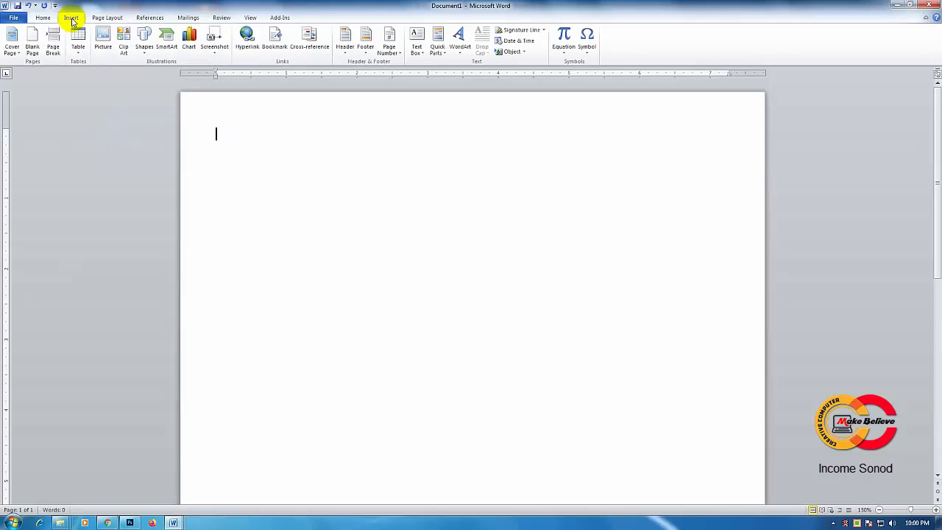
pyautogui.click(145, 55)
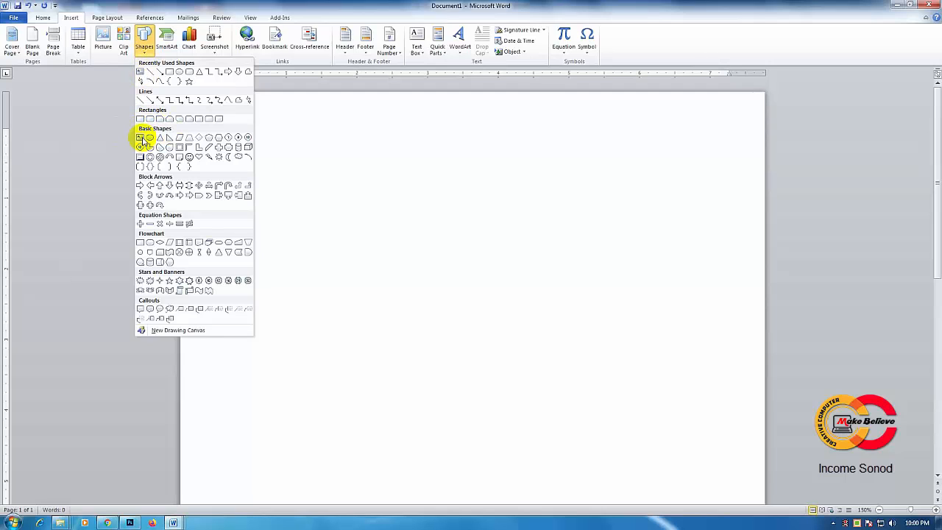
pyautogui.click(140, 137)
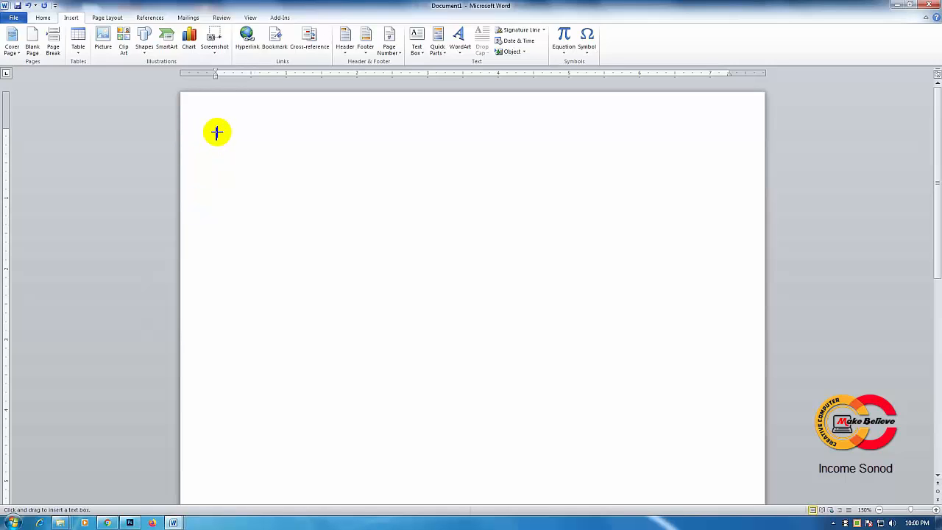
pyautogui.moveTo(216, 129)
pyautogui.mouseDown()
pyautogui.moveTo(492, 296)
pyautogui.moveTo(613, 343)
pyautogui.moveTo(735, 405)
pyautogui.moveTo(731, 416)
pyautogui.mouseUp()
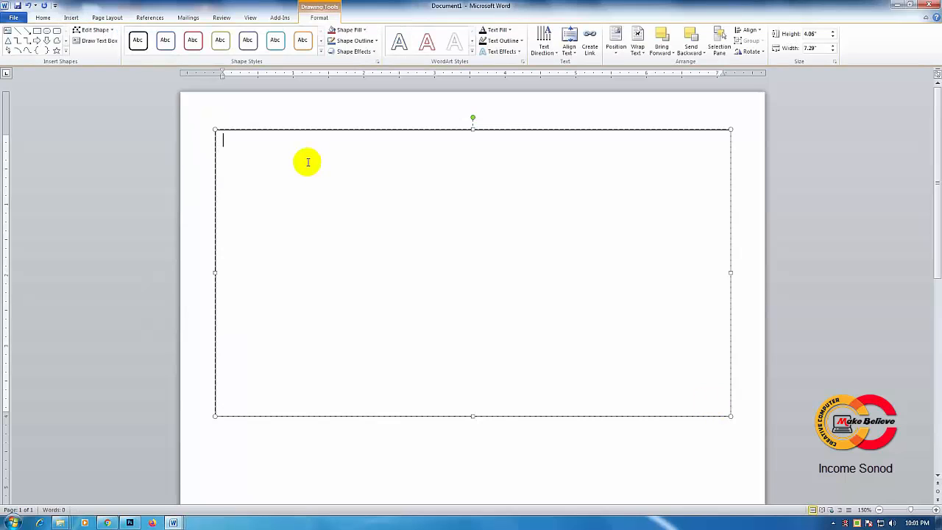
# Step: Set the font inside the text box to SutonnyMJ at size 14
pyautogui.click(42, 18)
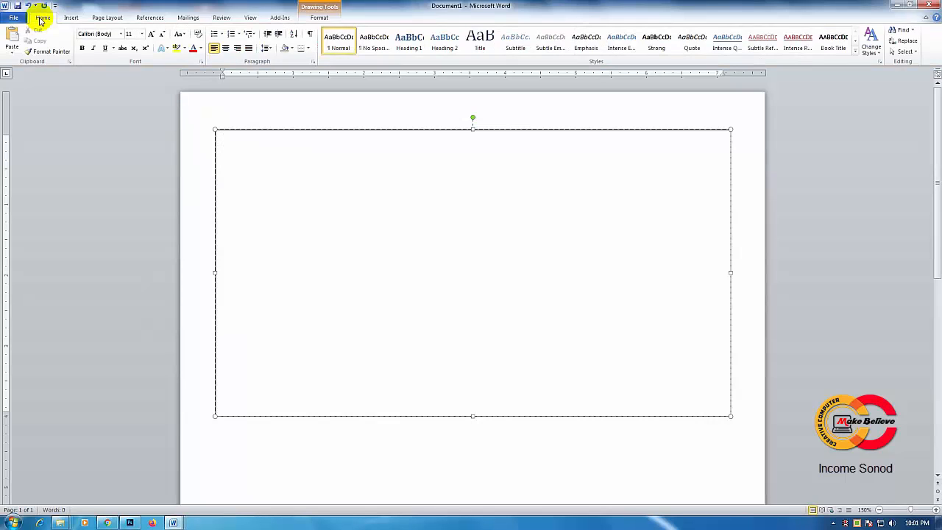
pyautogui.click(121, 34)
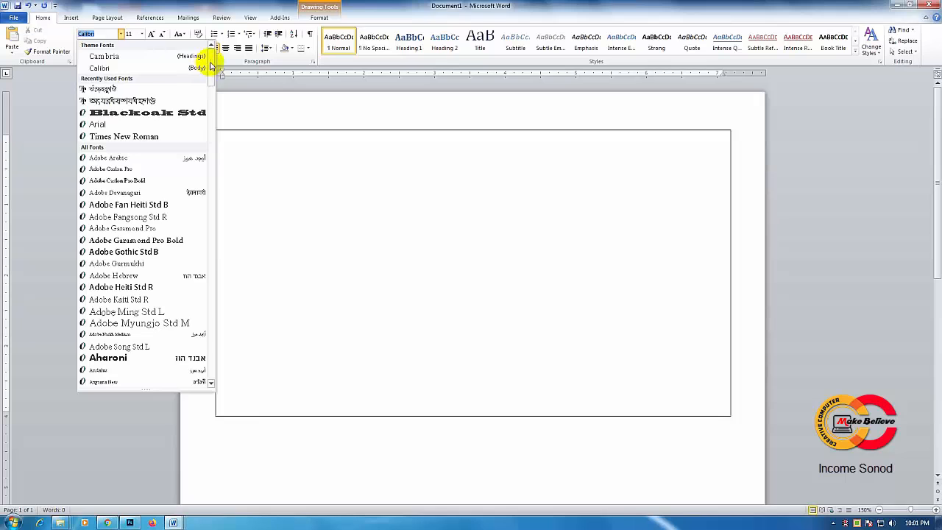
pyautogui.moveTo(210, 67); pyautogui.dragTo(223, 340)
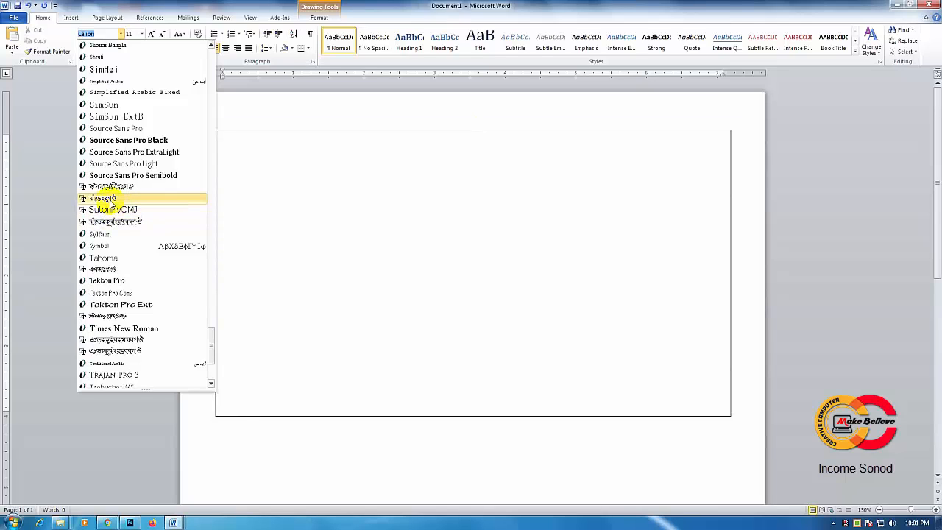
pyautogui.click(110, 201)
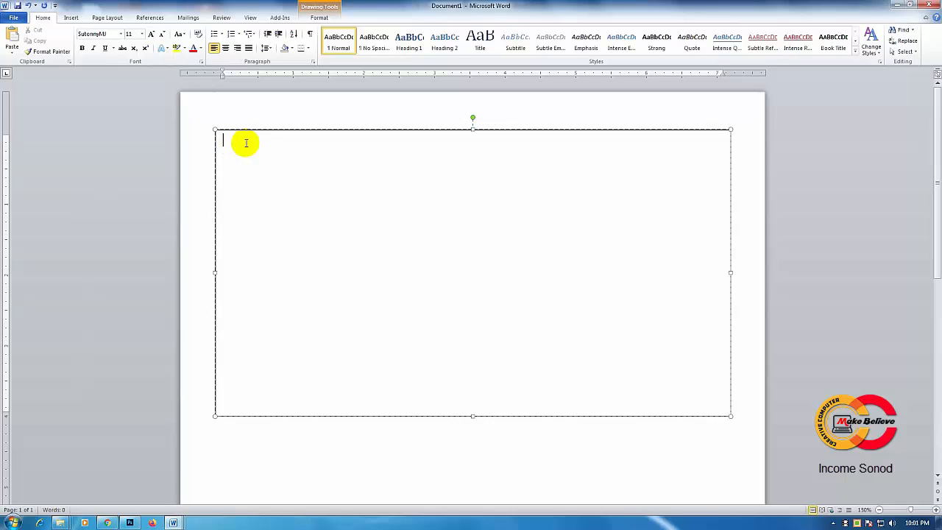
pyautogui.click(142, 34)
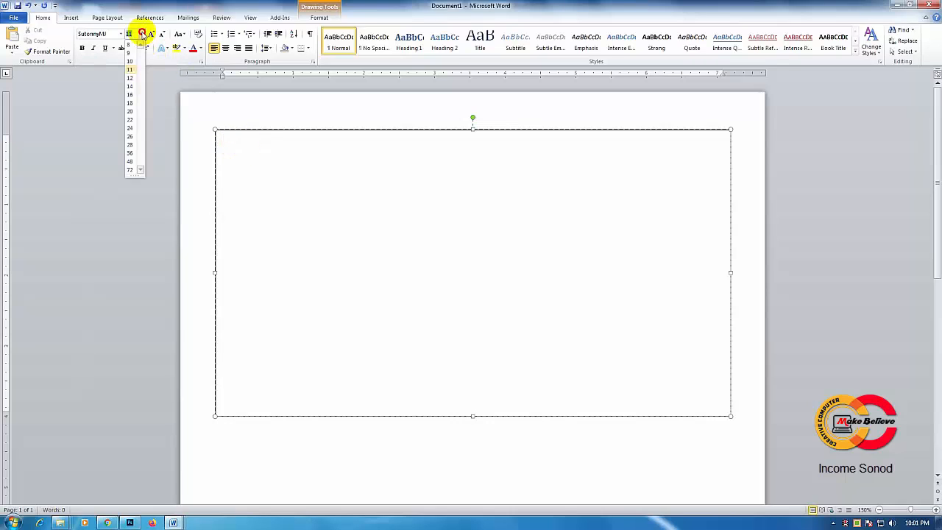
pyautogui.click(131, 86)
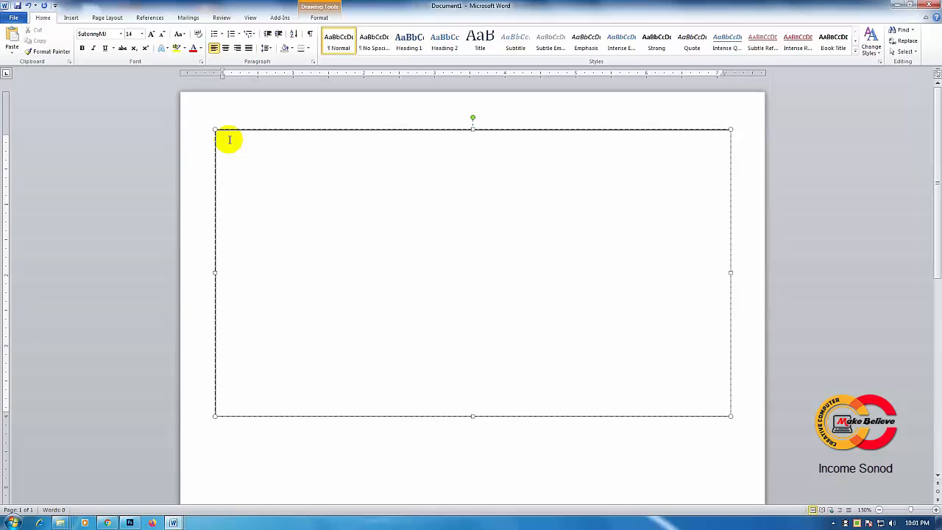
# Step: In the document New Microsoft Word Document - Copy, centre the heading বার্ষিক আয়ের সনদপত্র and enlarge it to size 18
pyautogui.click(172, 523)
pyautogui.click(99, 472)
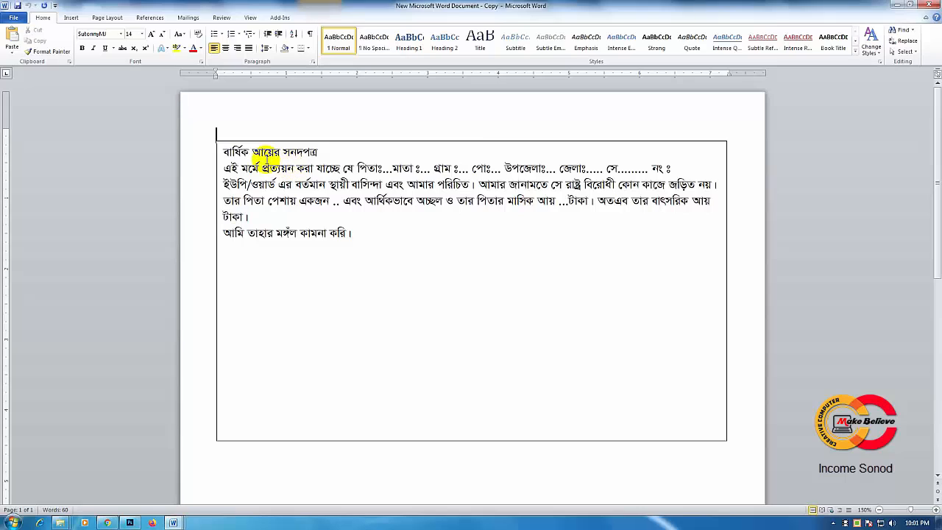
pyautogui.click(223, 150)
pyautogui.moveTo(223, 150); pyautogui.dragTo(317, 155)
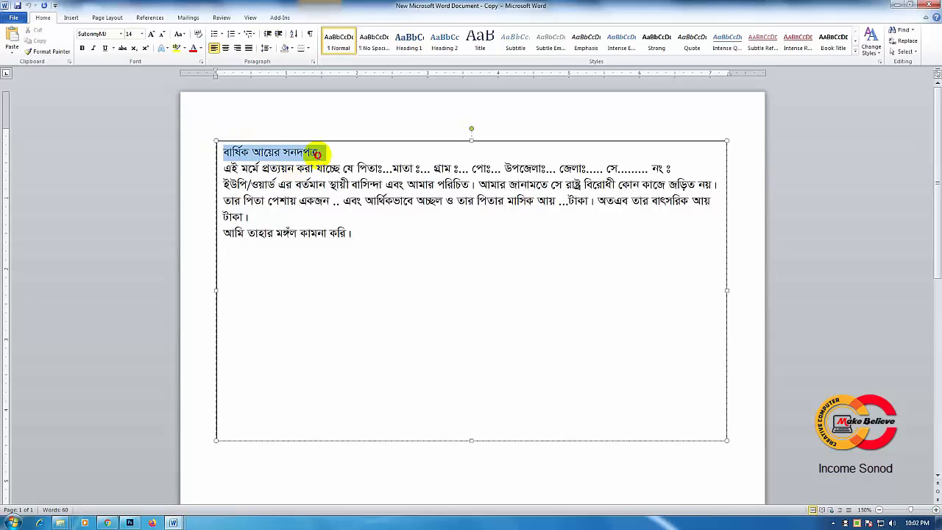
pyautogui.click(226, 48)
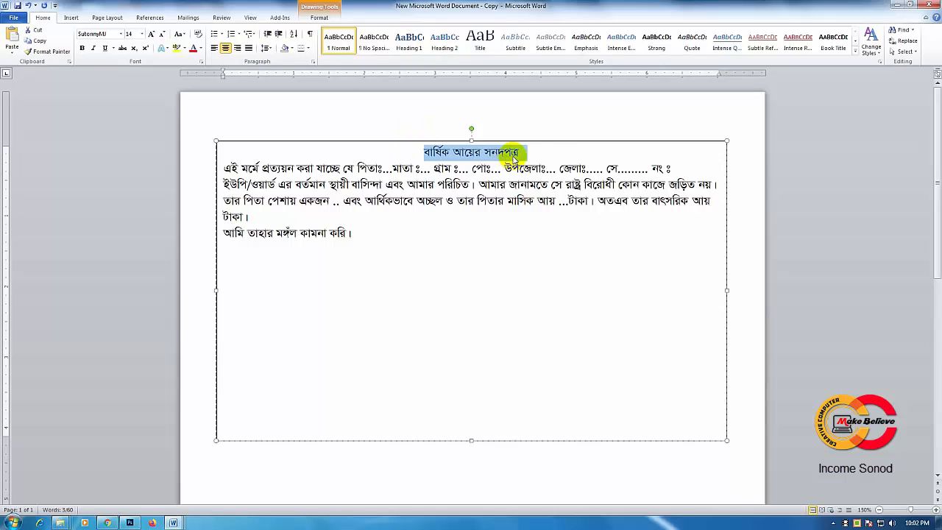
pyautogui.click(152, 35)
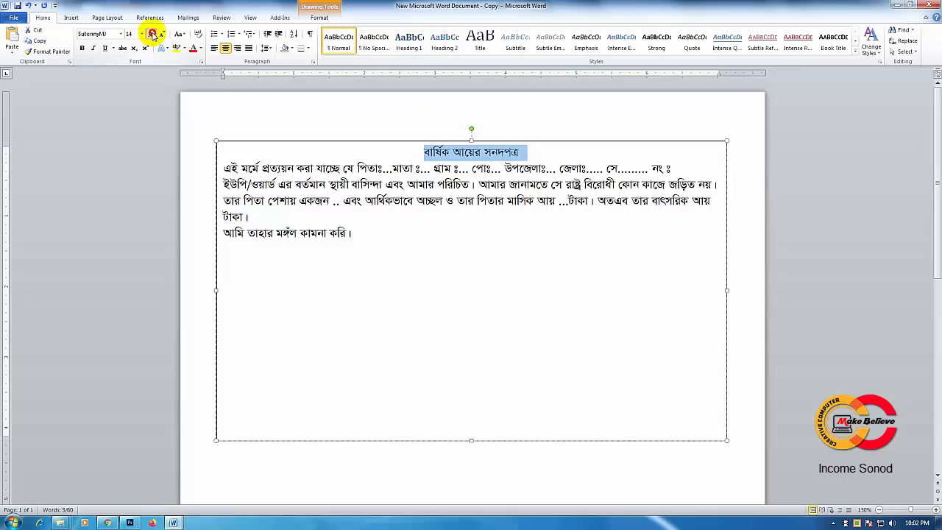
pyautogui.click(153, 35)
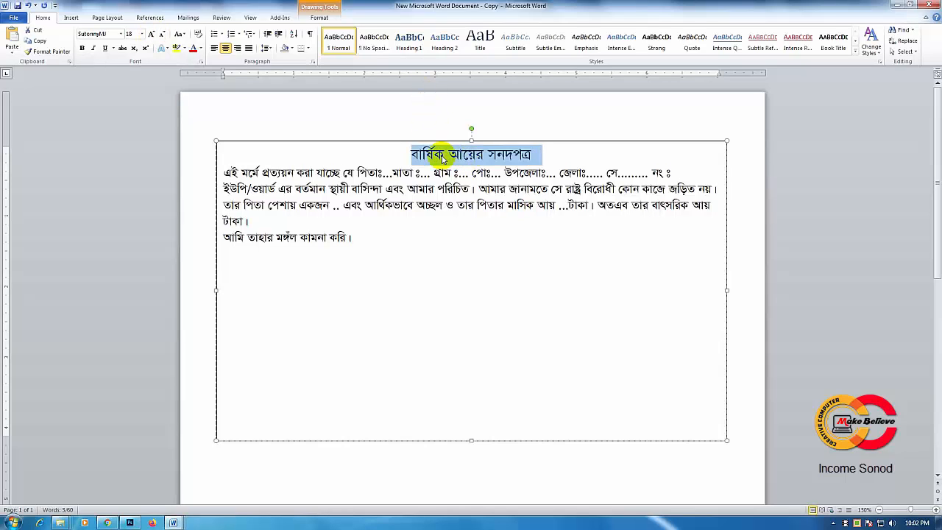
pyautogui.click(316, 162)
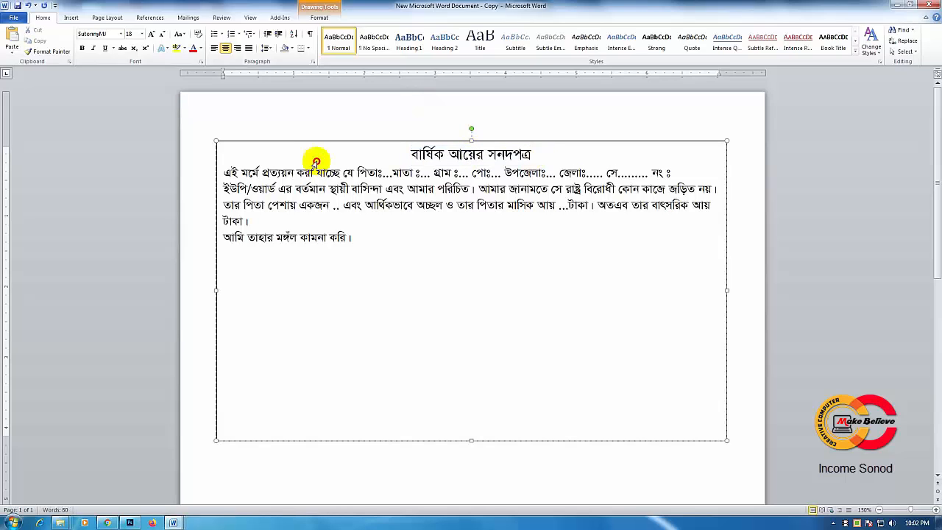
# Step: Insert an empty line between the heading and the body paragraph starting with এই মর্মে
pyautogui.click(223, 173)
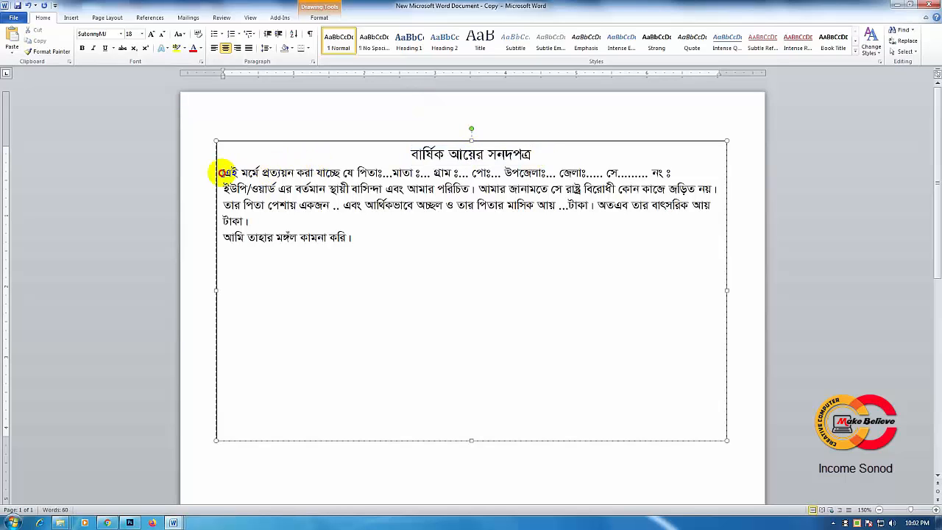
pyautogui.click(292, 150)
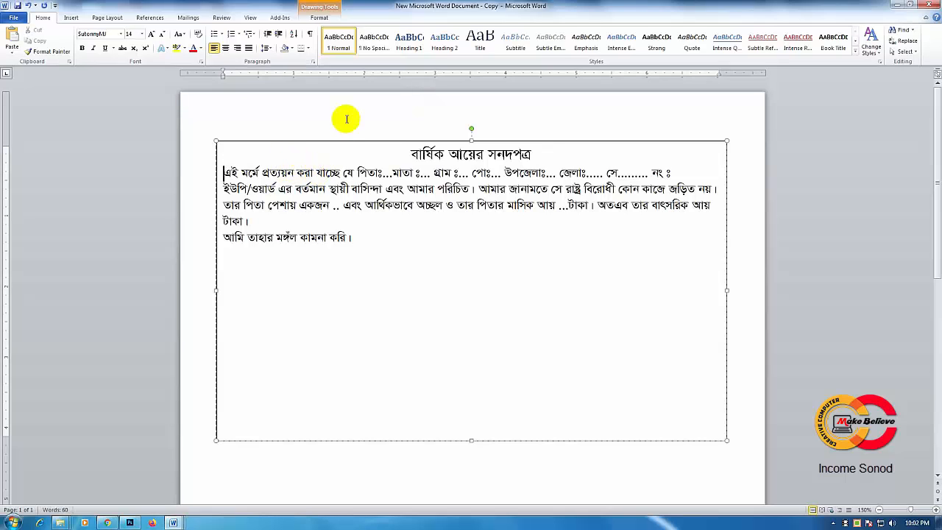
pyautogui.press('Return')
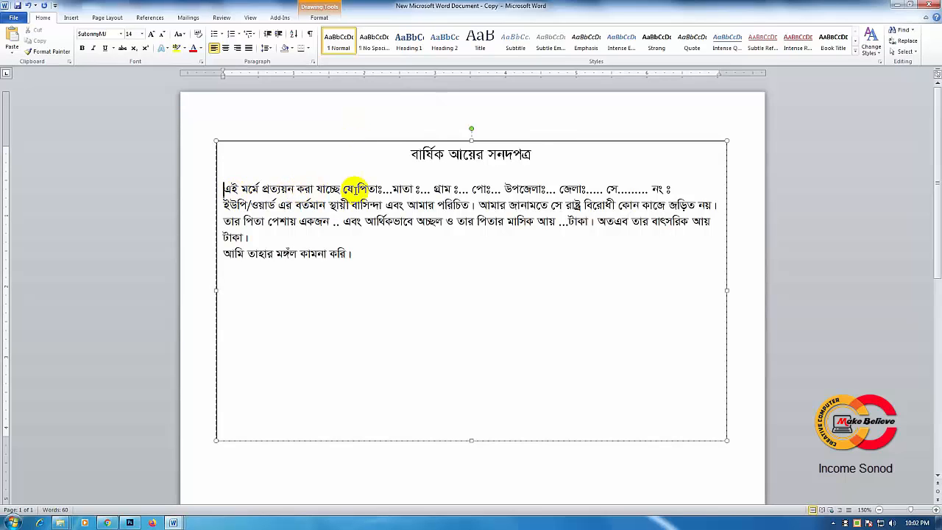
# Step: Extend the body text's first line with a dotted fill-in blank after যে, reaching the text box's right margin
pyautogui.click(389, 185)
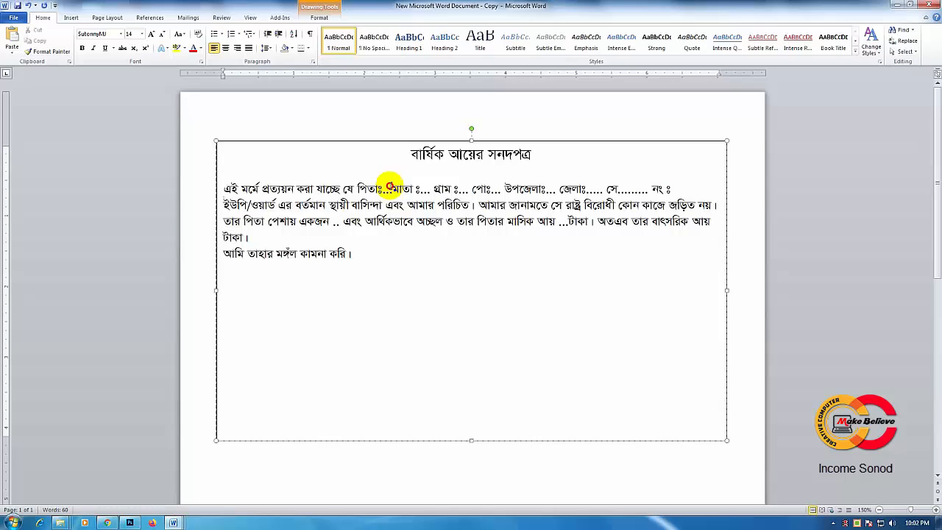
pyautogui.write('...')
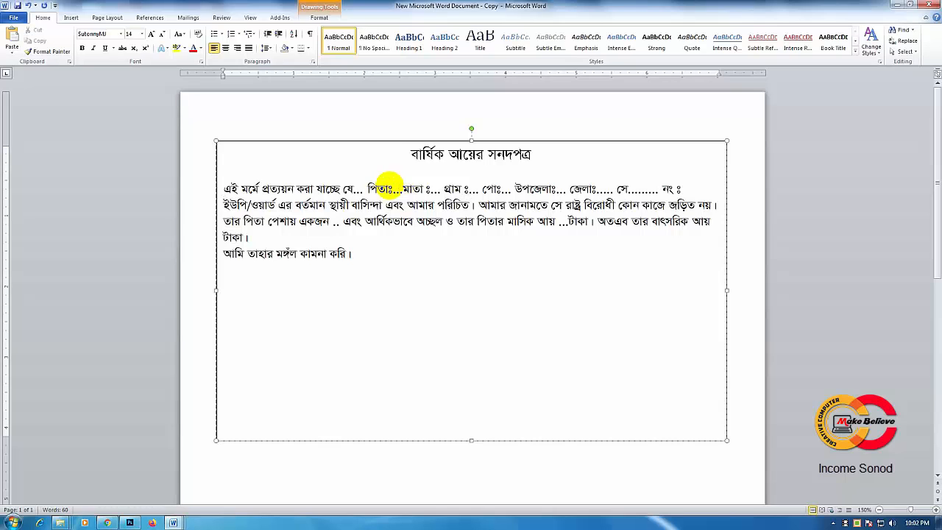
pyautogui.write('............')
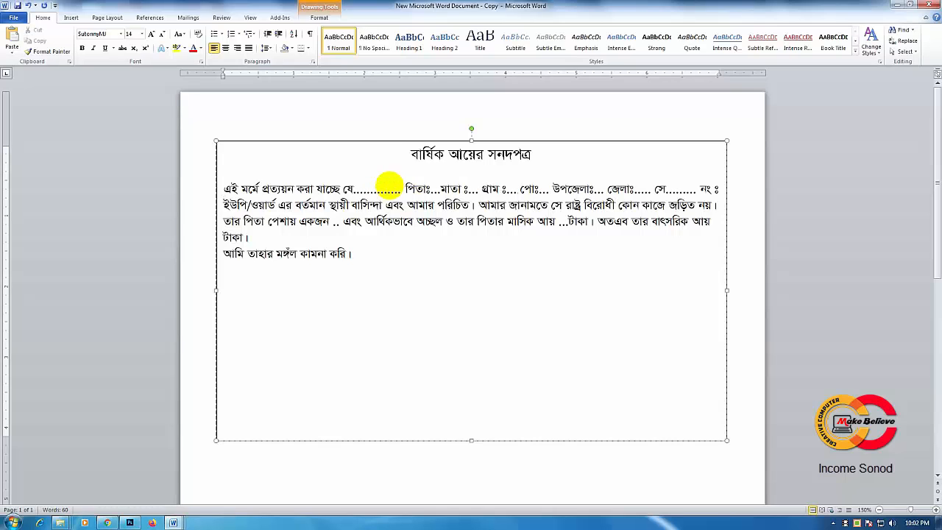
pyautogui.write('...............')
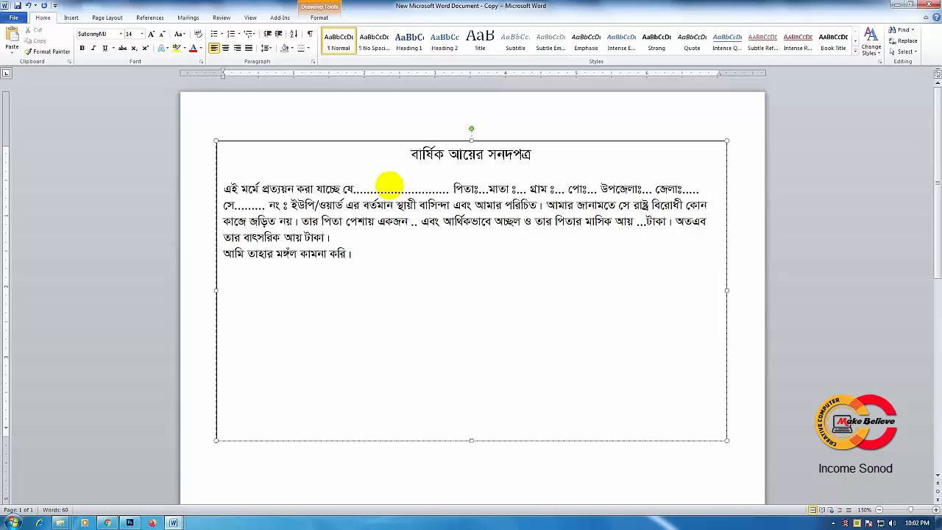
pyautogui.write('................................')
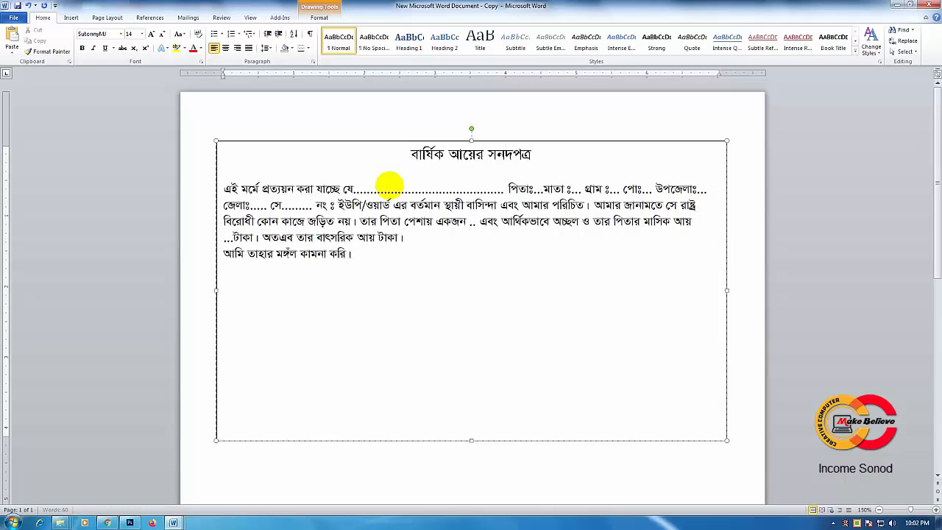
pyautogui.write('.........')
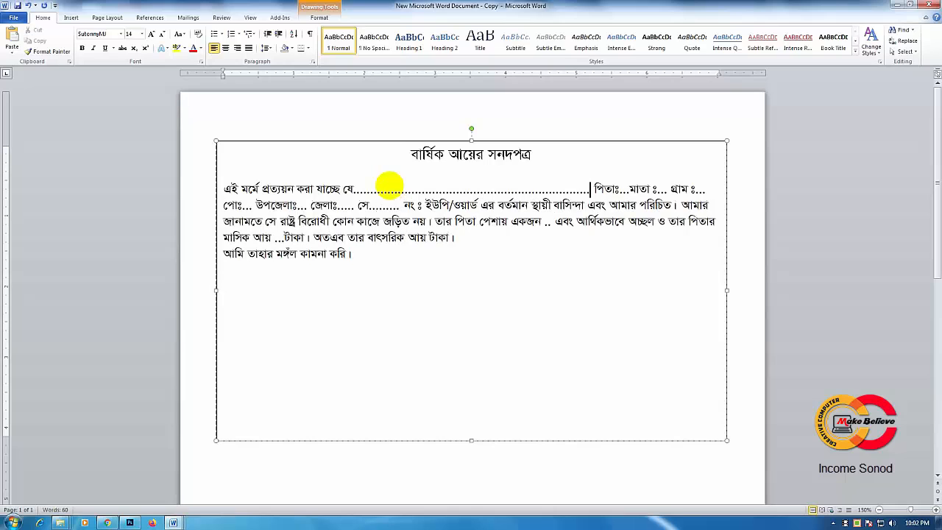
pyautogui.write('................')
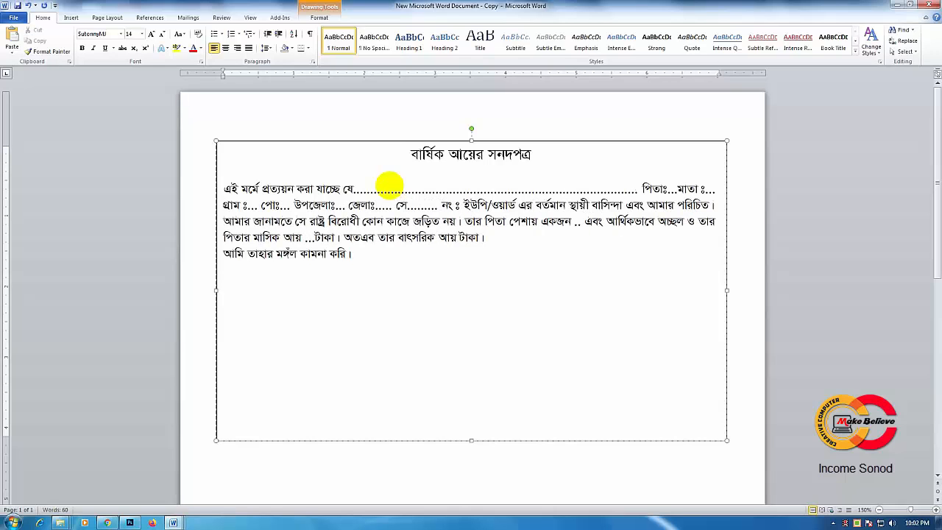
pyautogui.write('................')
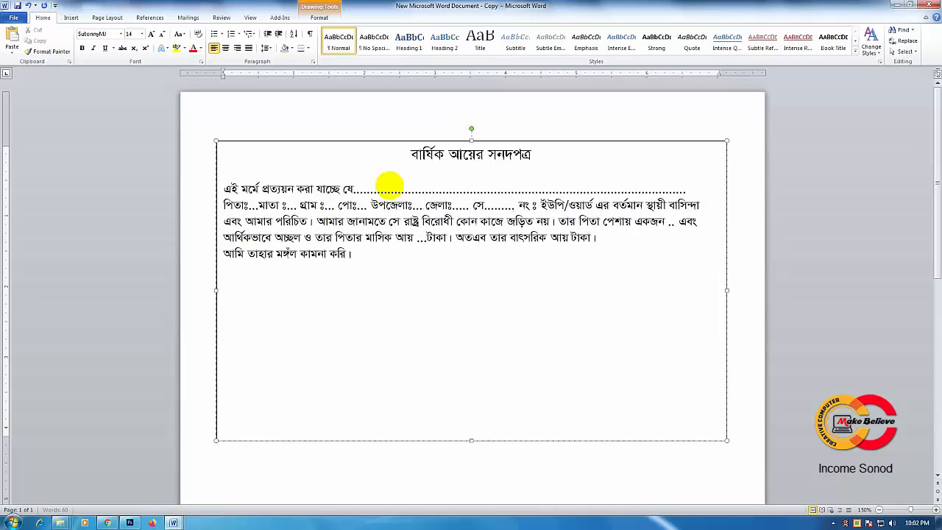
pyautogui.write('.................. পিতাঃ...মাতা ঃ... গ্রাম ঃ...')
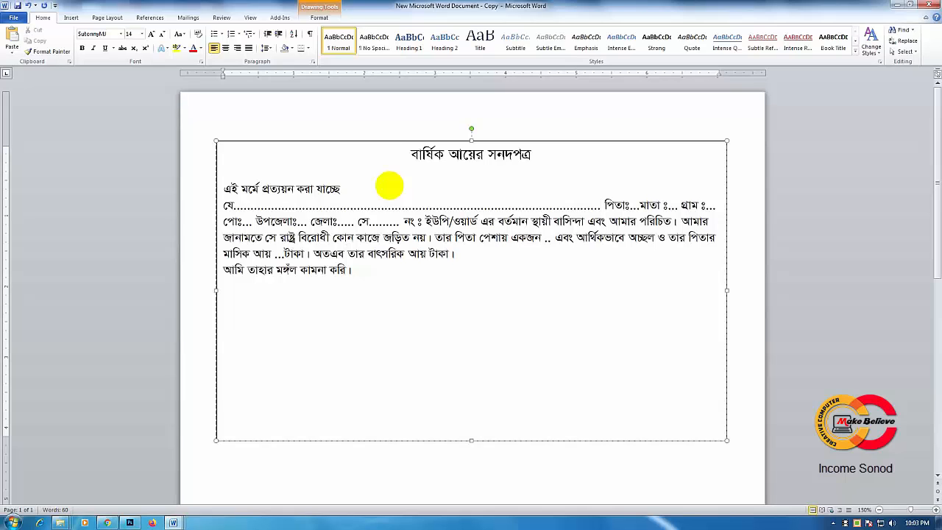
pyautogui.press('BackSpace')
pyautogui.press('BackSpace')
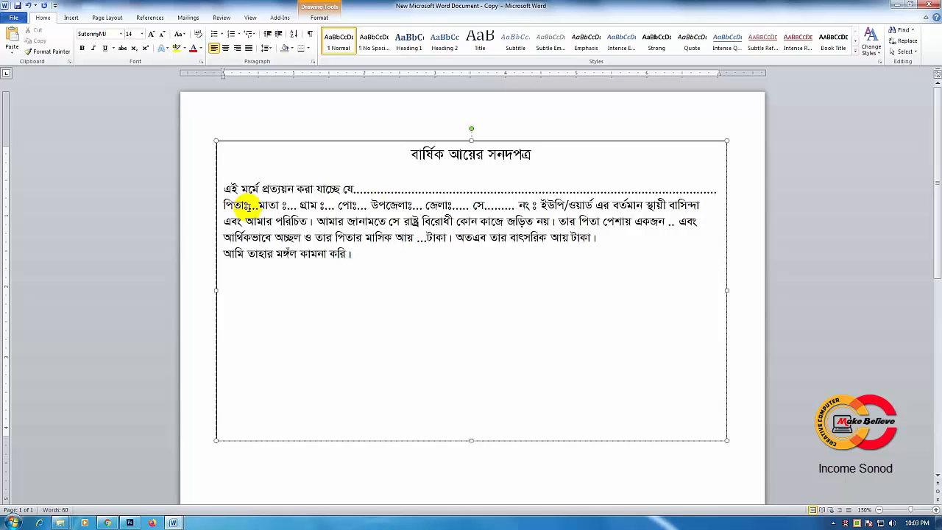
# Step: Lengthen the dotted blank after পিতাঃ so it runs to about the middle of the second line
pyautogui.click(256, 206)
pyautogui.write('......................')
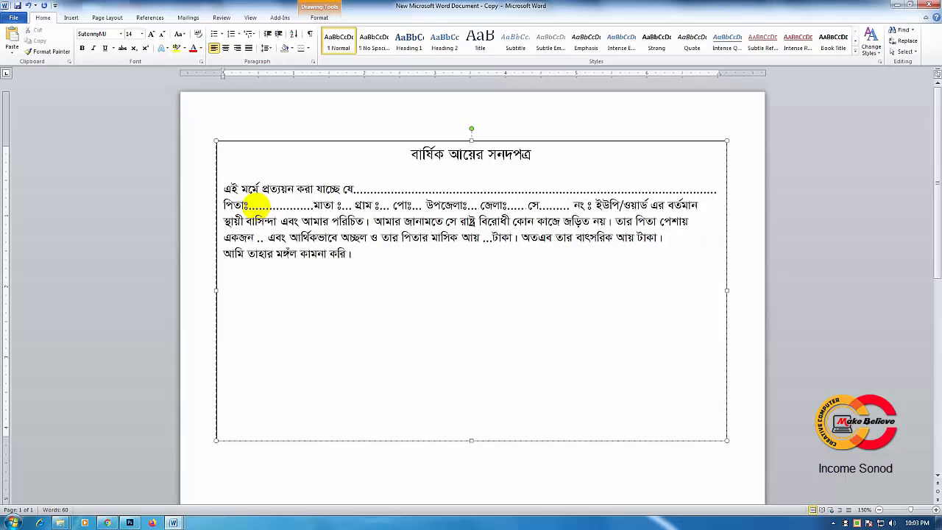
pyautogui.write('........')
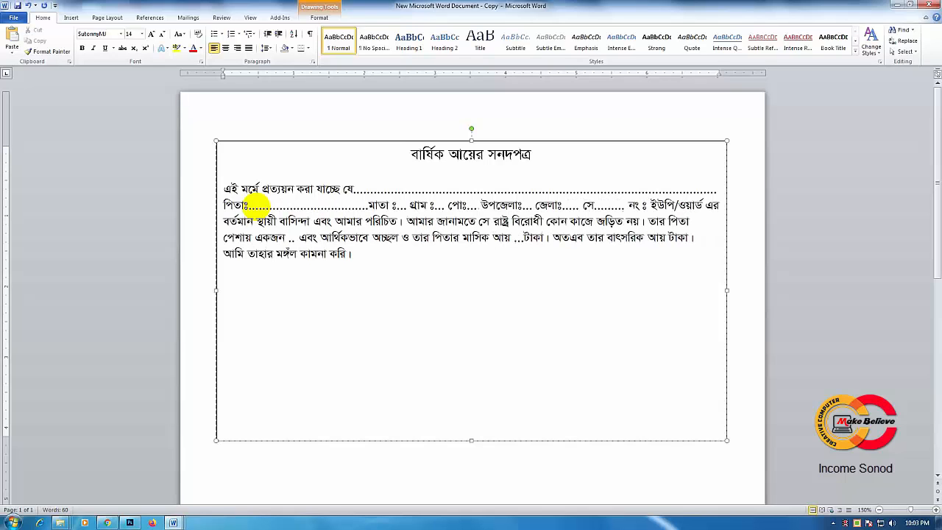
pyautogui.write('..............')
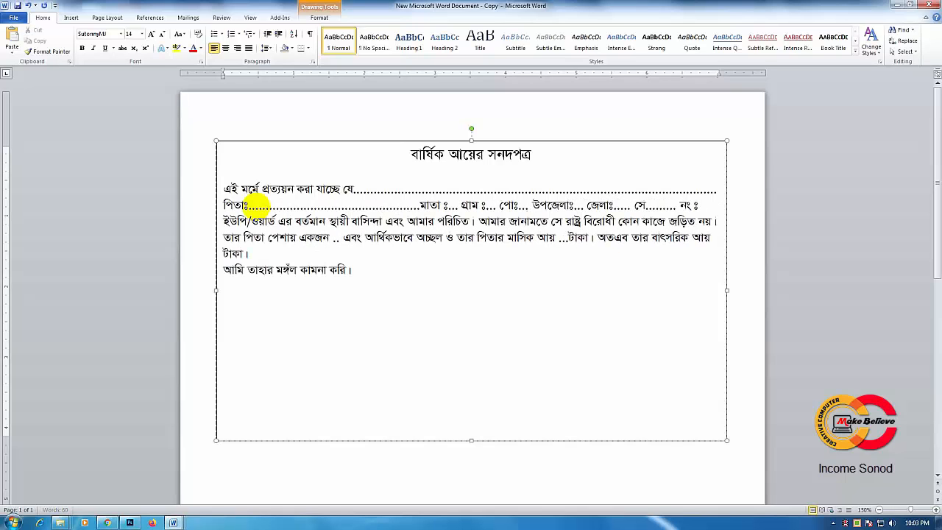
pyautogui.write('.............')
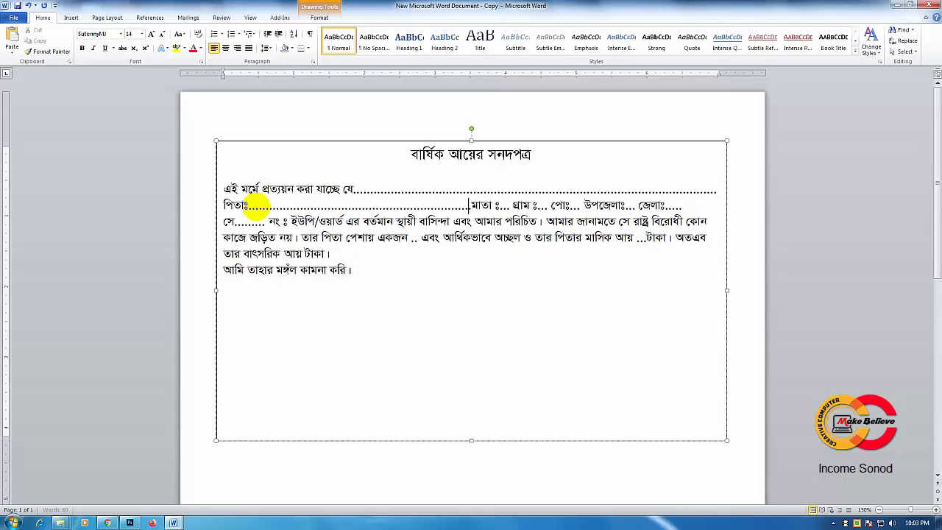
pyautogui.press('BackSpace')
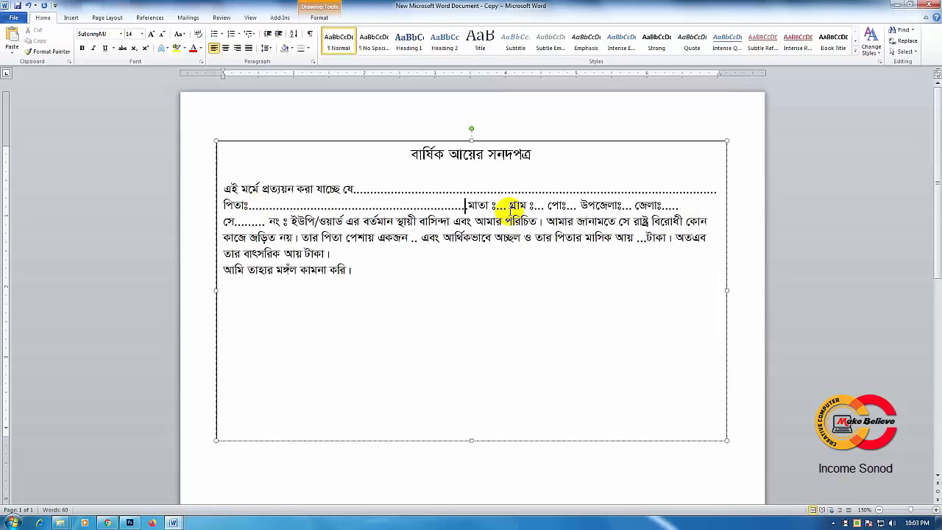
# Step: Lengthen the dotted blank after মাতা ঃ to the right margin so that গ্রাম starts the third line
pyautogui.click(505, 205)
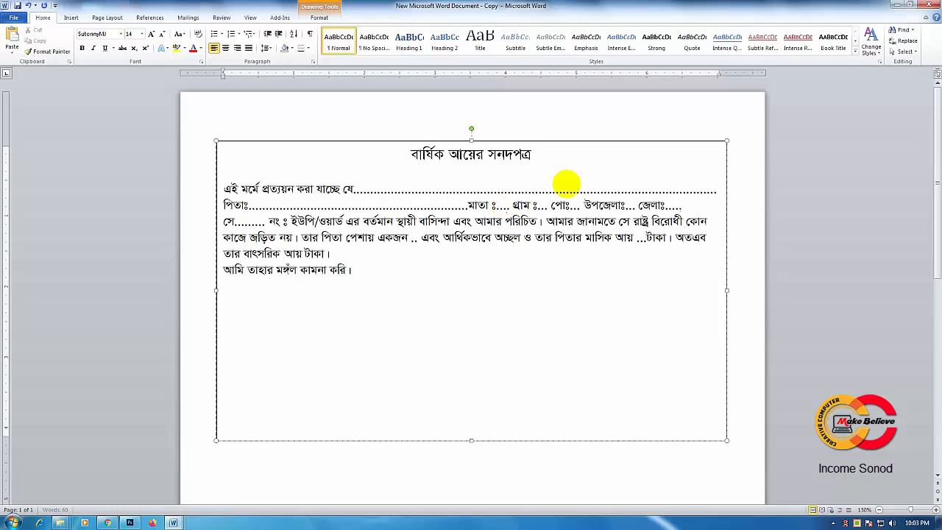
pyautogui.write('..............................')
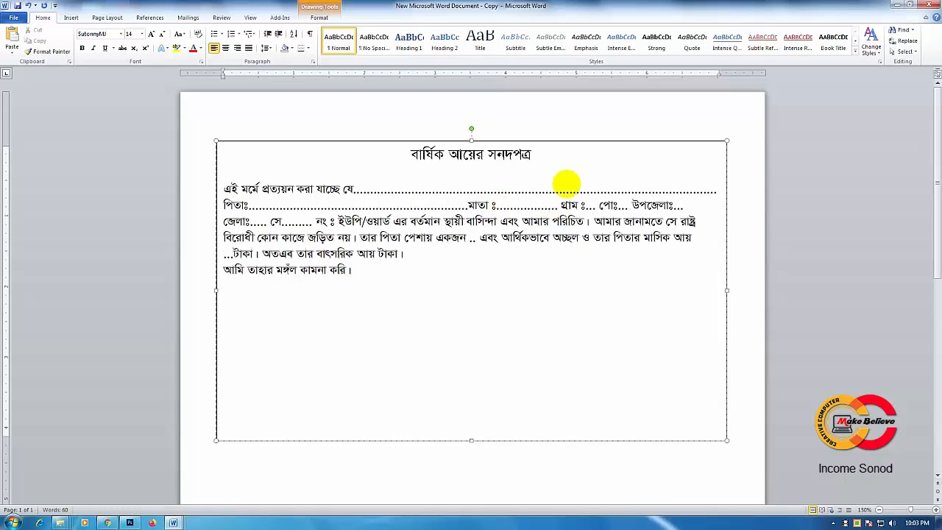
pyautogui.write('..................')
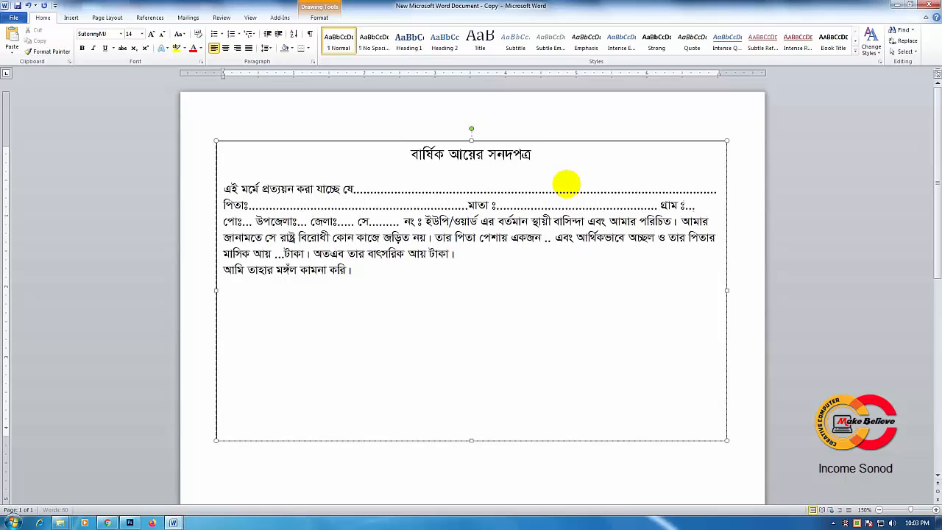
pyautogui.write('......')
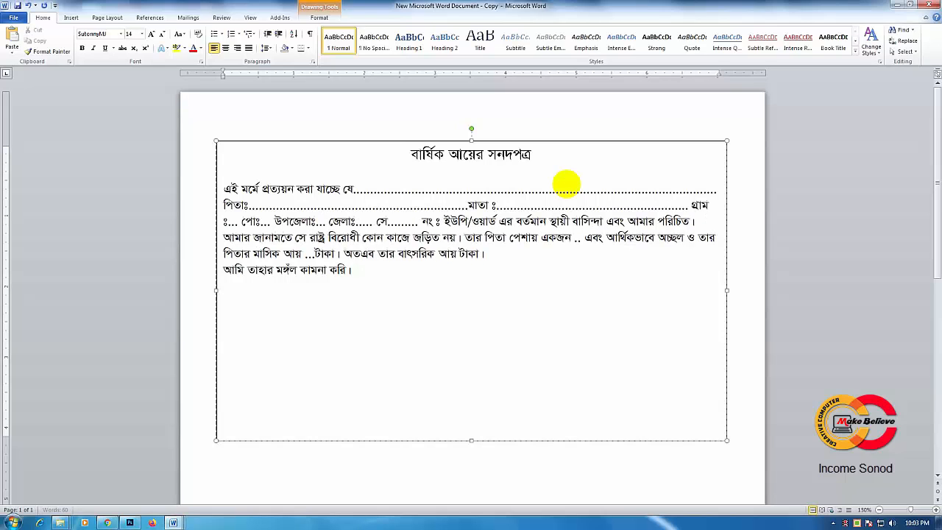
pyautogui.write('........')
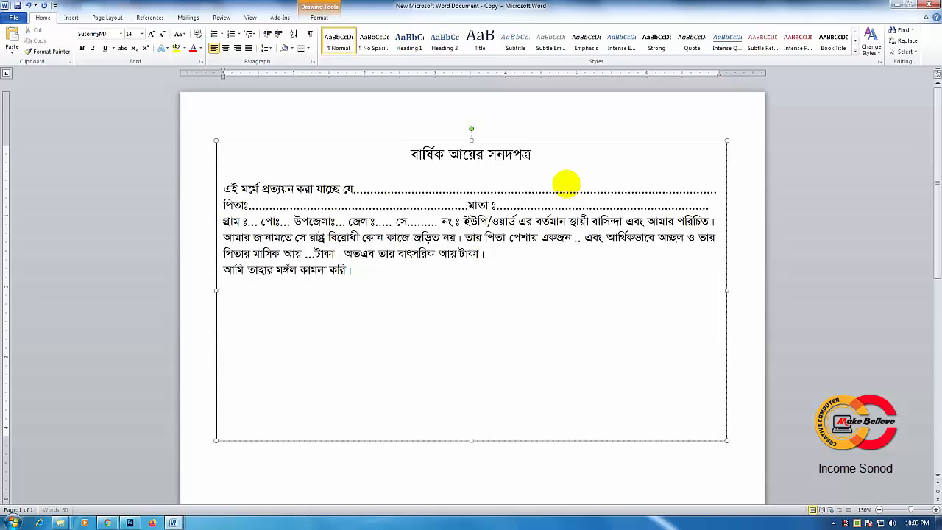
pyautogui.write('..')
# Step: Lengthen the dotted blank after গ্রাম ঃ to roughly a quarter of the third line's width
pyautogui.click(257, 221)
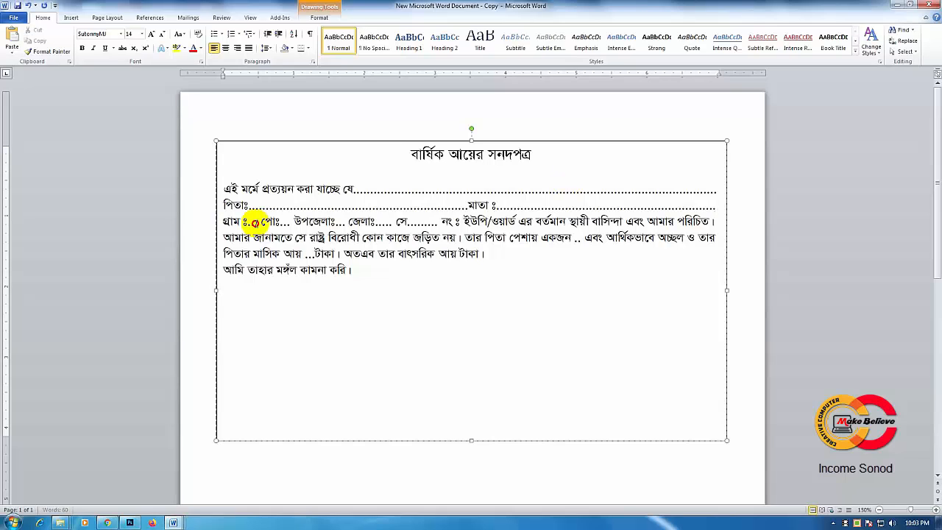
pyautogui.write('................')
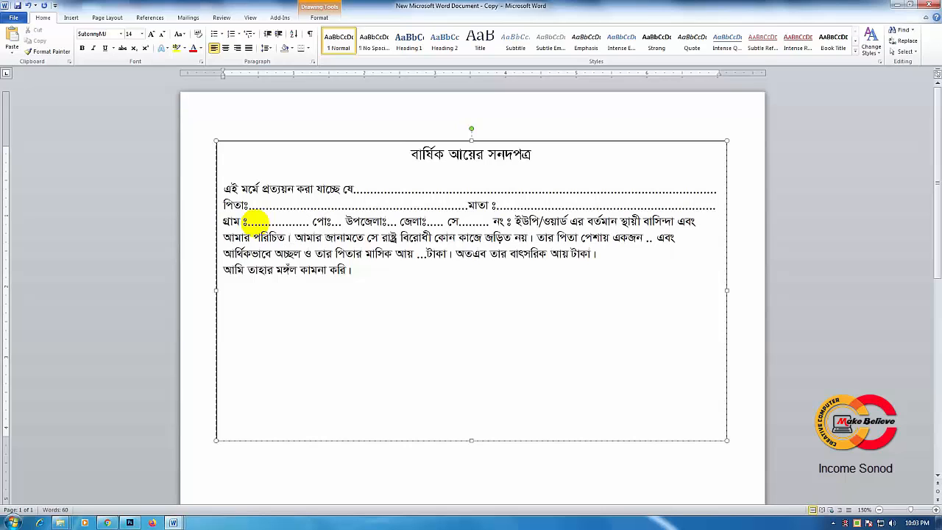
pyautogui.write('..................')
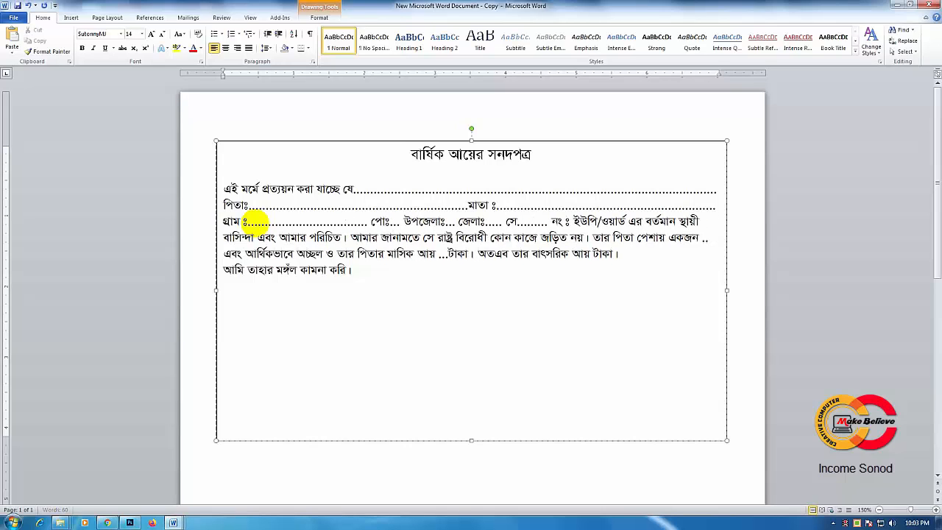
pyautogui.press('BackSpace')
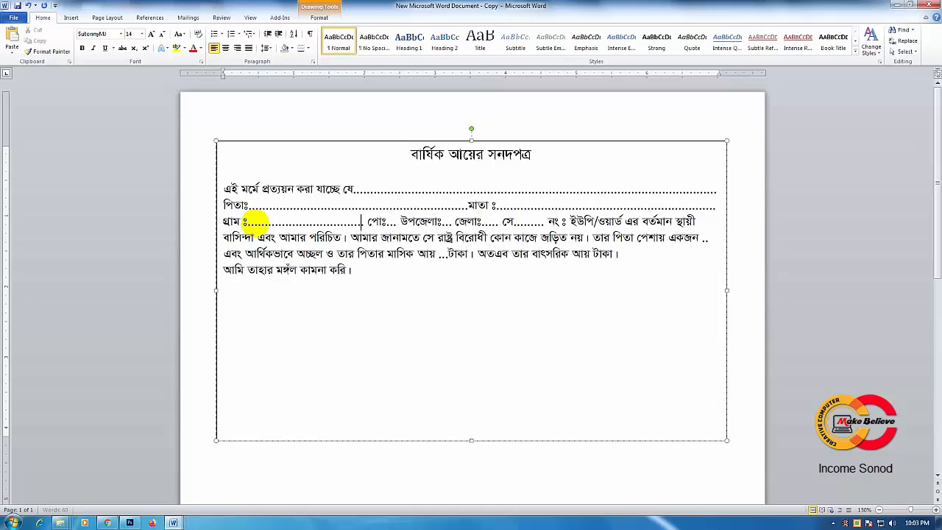
# Step: Lengthen the dotted blank after পোঃ to nearly the same length as the গ্রাম blank
pyautogui.click(391, 220)
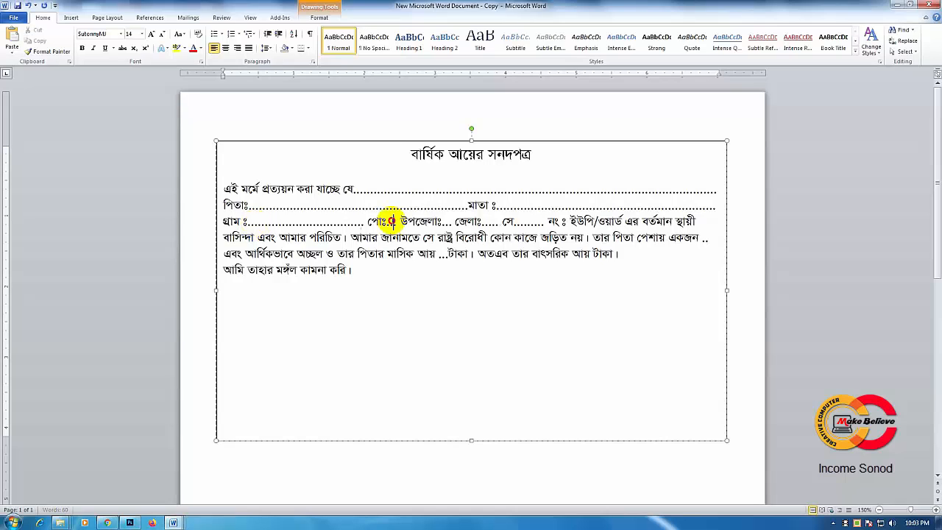
pyautogui.write('......')
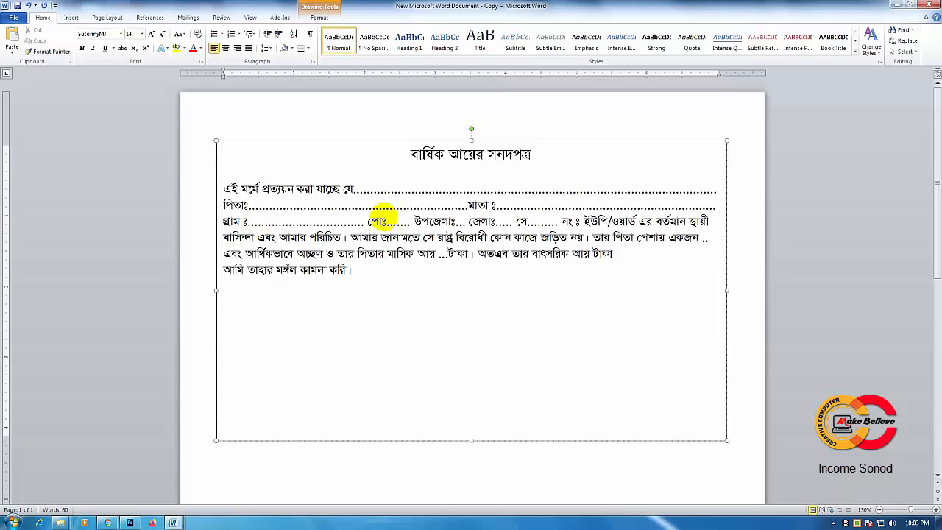
pyautogui.write('..............')
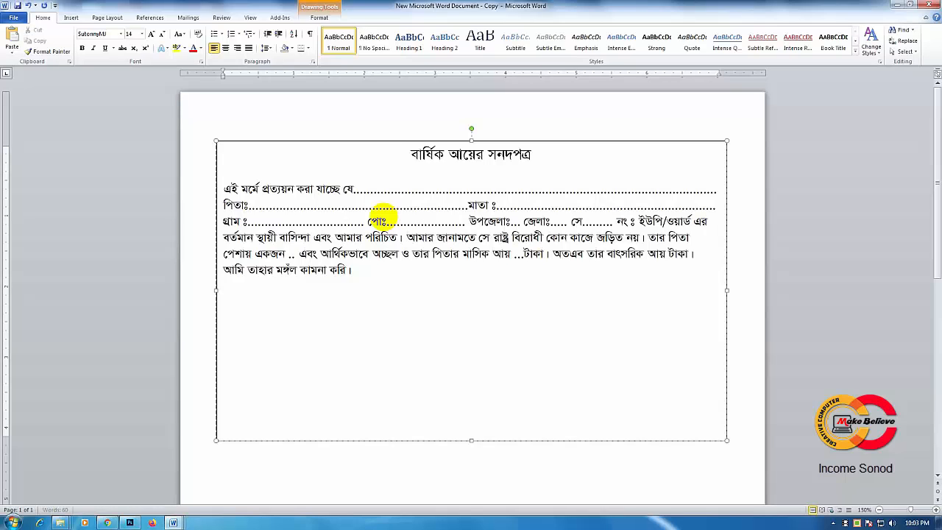
pyautogui.write('........')
# Step: Lengthen the dotted blank after উপজেলাঃ until the text from সে onward wraps to the fourth line
pyautogui.click(536, 219)
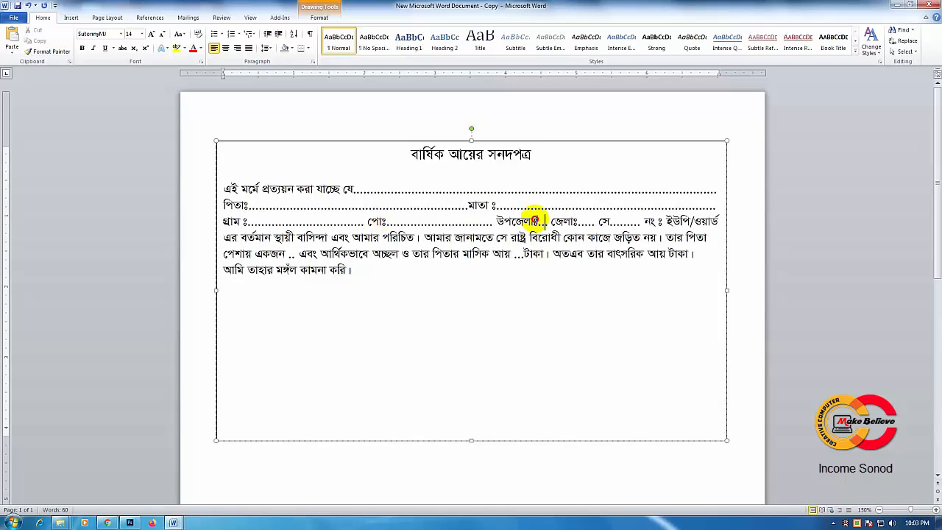
pyautogui.write('........')
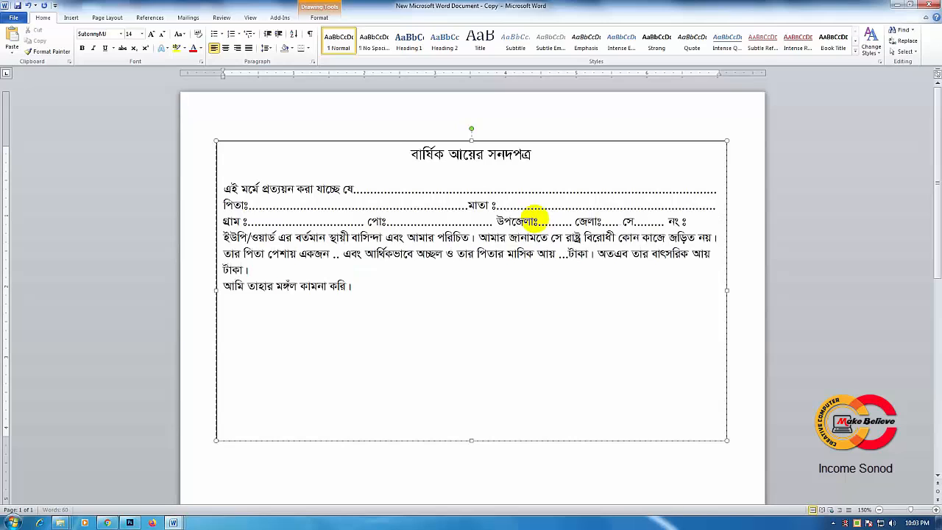
pyautogui.write('........')
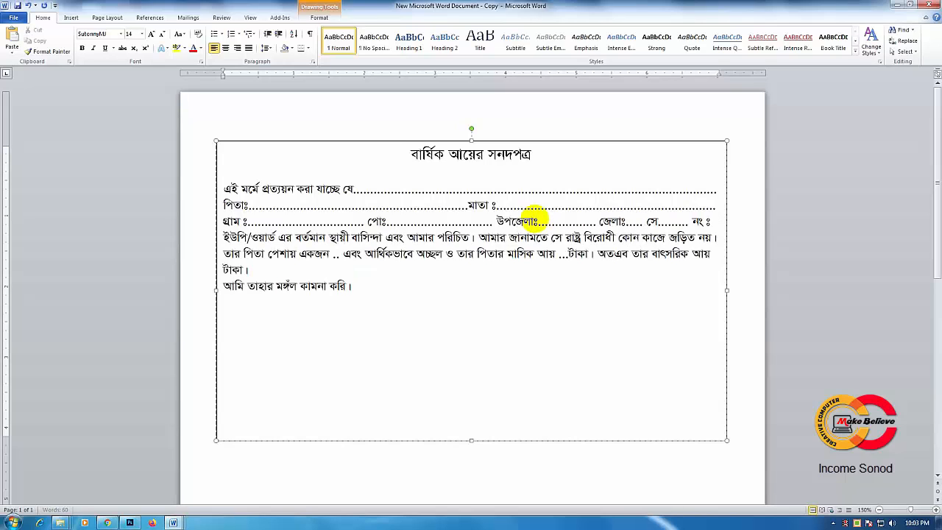
pyautogui.write('...........')
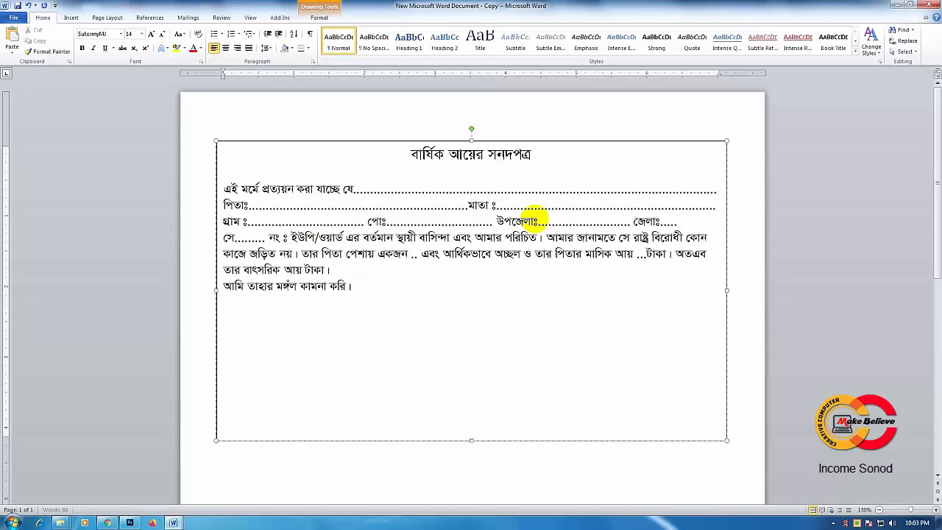
pyautogui.write('...')
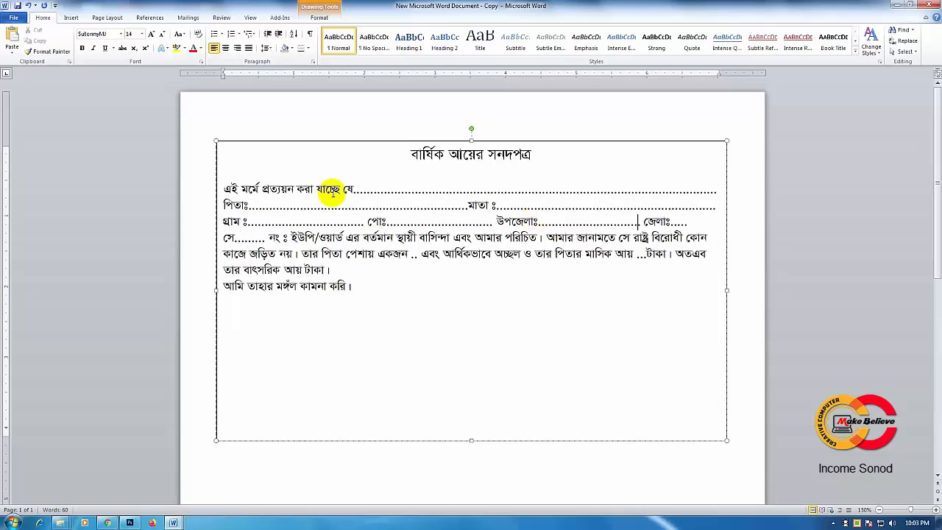
# Step: Add a few more dots to the গ্রাম and পোঃ blanks so the third line ends at the right margin
pyautogui.click(304, 225)
pyautogui.write('..')
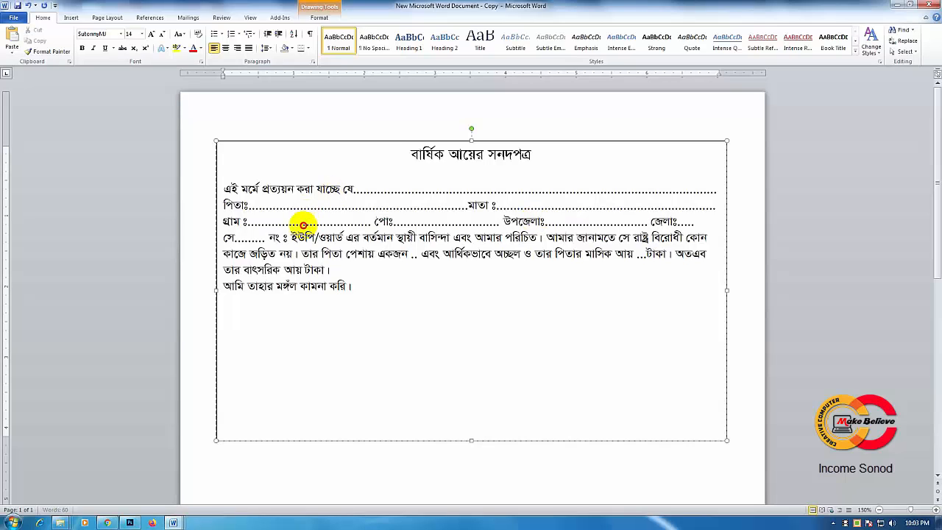
pyautogui.write('....')
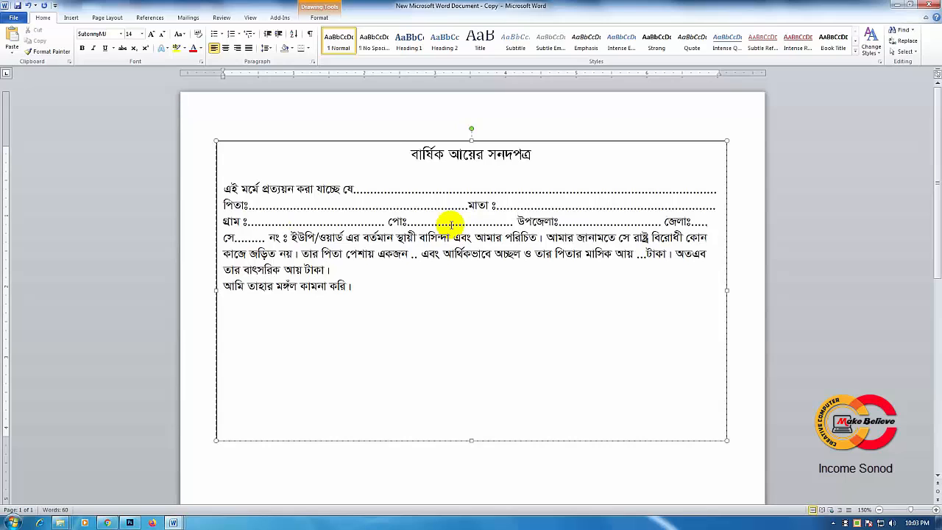
pyautogui.click(447, 221)
pyautogui.write('...')
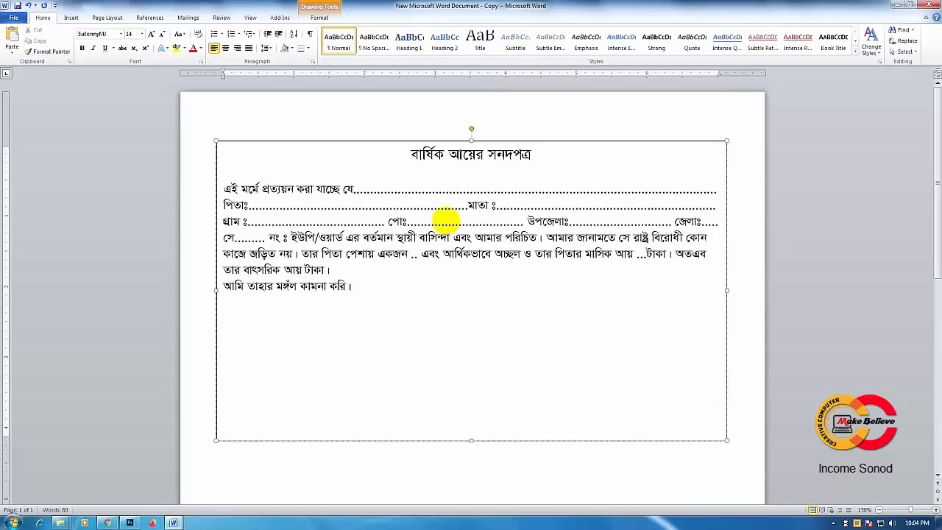
pyautogui.write('.....')
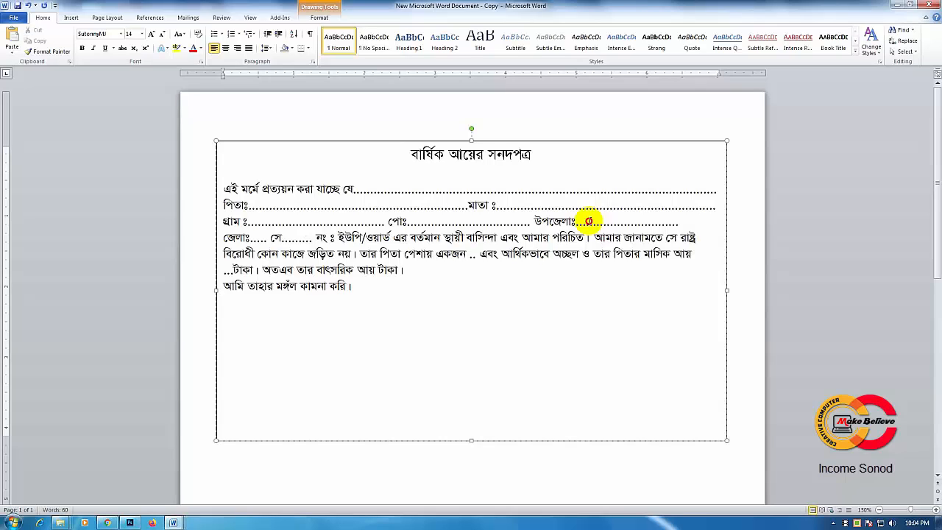
pyautogui.write('..........')
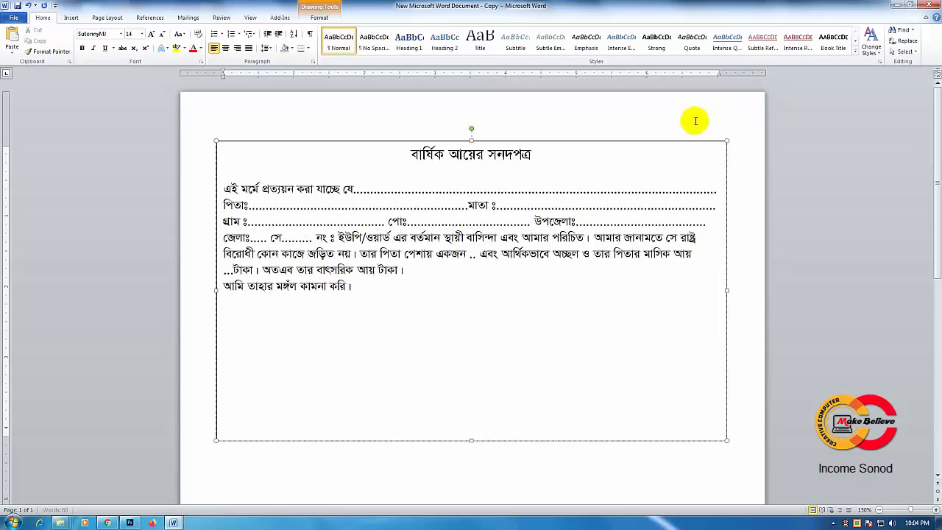
# Step: Lengthen the পোঃ and উপজেলাঃ dotted blanks so জেলাঃ wraps to the fourth line and the third line ends at the right margin
pyautogui.click(483, 216)
pyautogui.write('...')
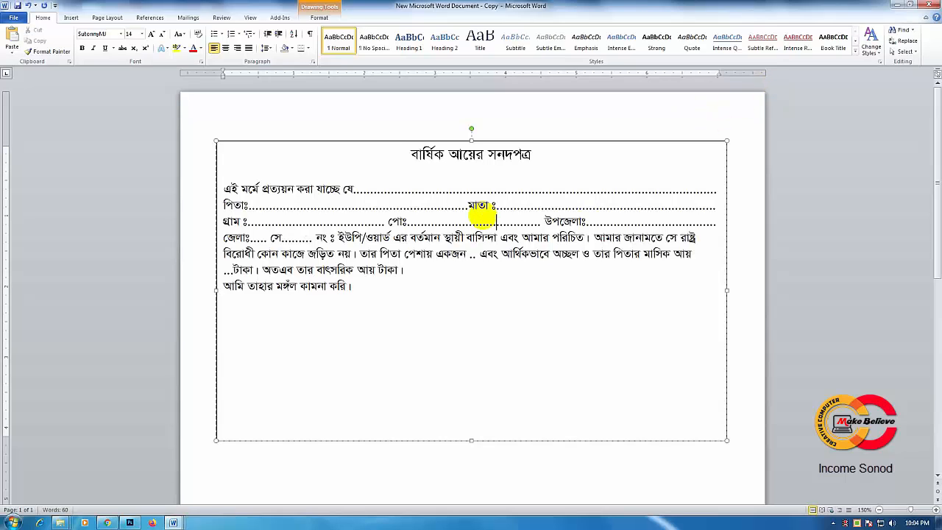
# Step: Lengthen the dotted blank after জেলাঃ on the fourth line to roughly a fifth of the line's width
pyautogui.click(254, 238)
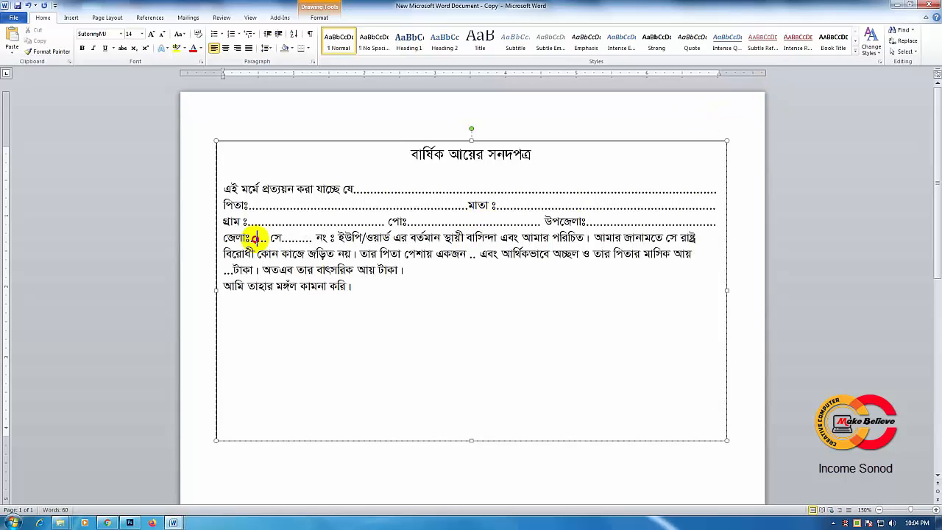
pyautogui.write('......')
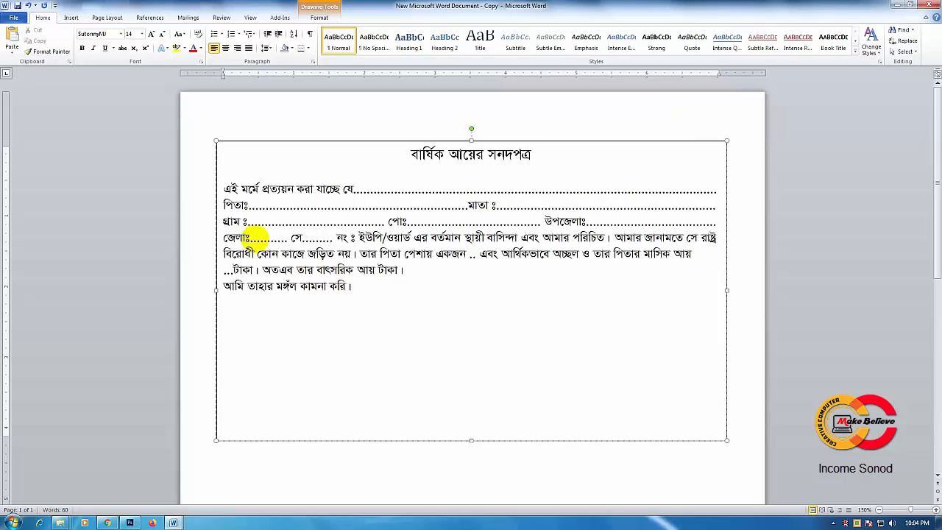
pyautogui.write('..................')
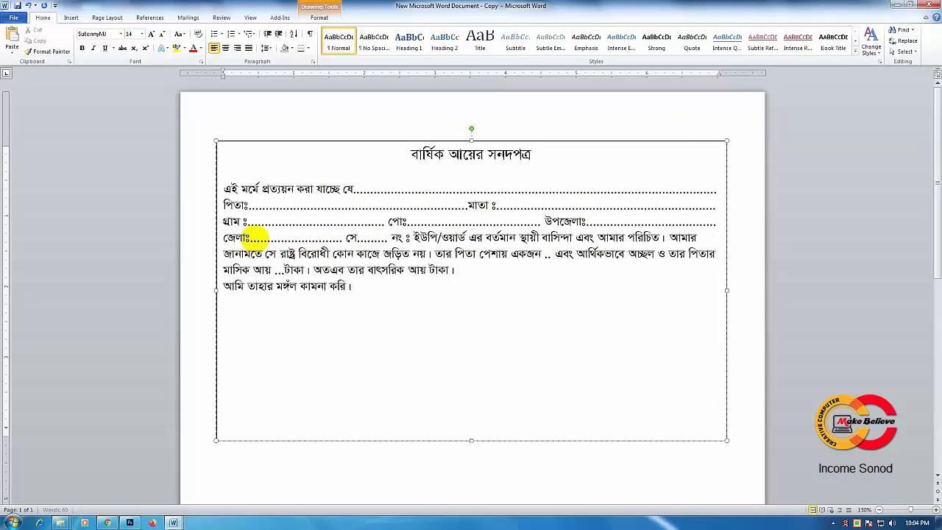
pyautogui.write('..')
# Step: Lengthen the dotted blank after সে until আমার জানামতে starts the fifth line
pyautogui.click(384, 237)
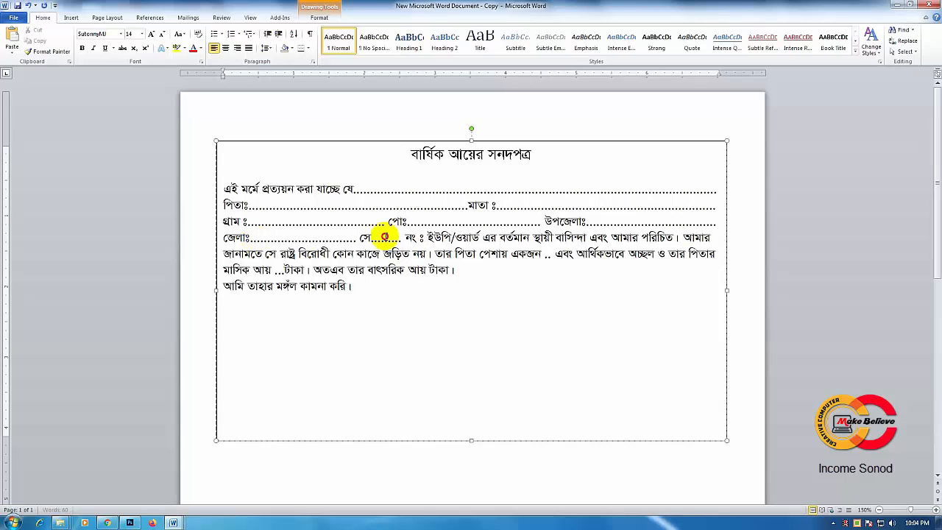
pyautogui.write('..')
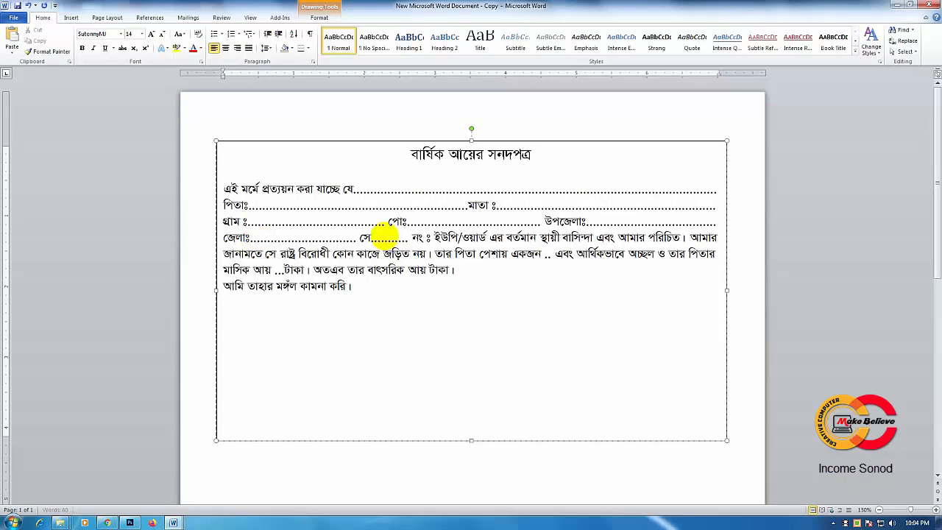
pyautogui.write('....')
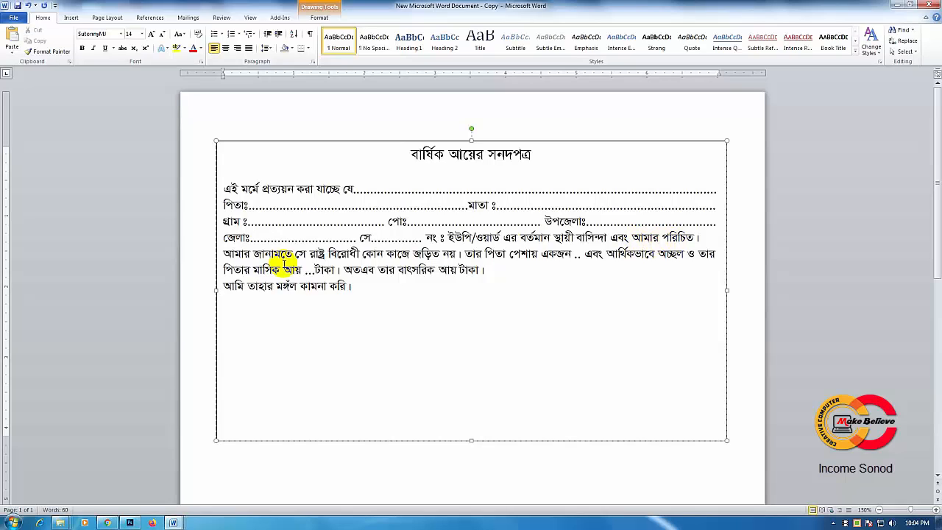
# Step: Lengthen the dotted blank after তার পিতা পেশায় একজন until আর্থিকভাবে wraps to the sixth line
pyautogui.click(572, 255)
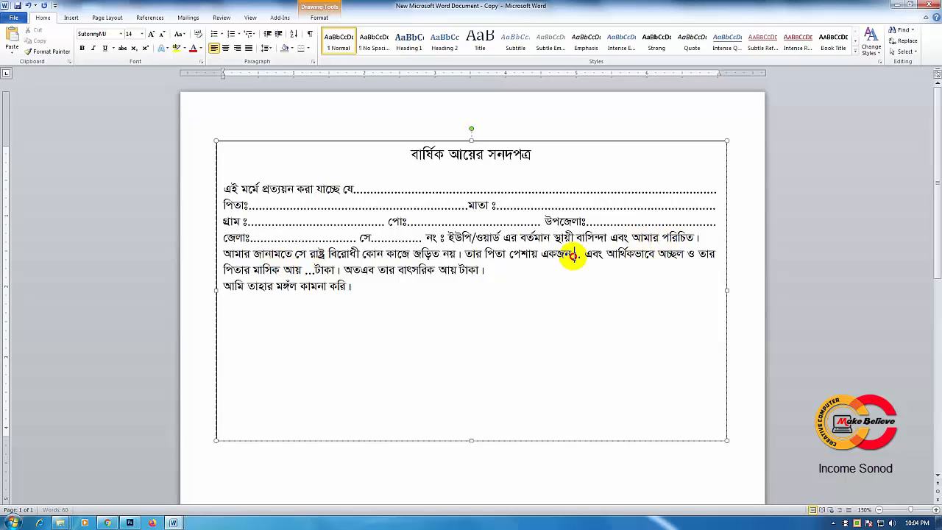
pyautogui.write('......')
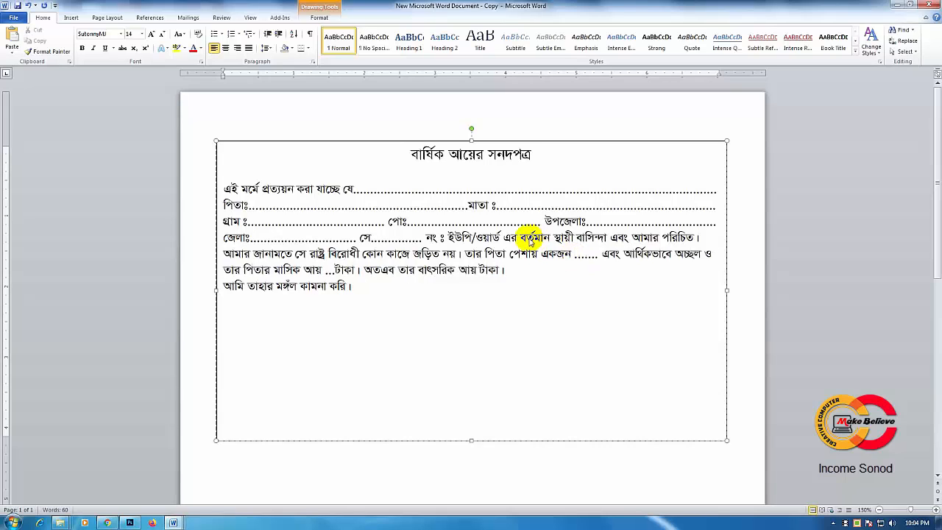
pyautogui.write('............')
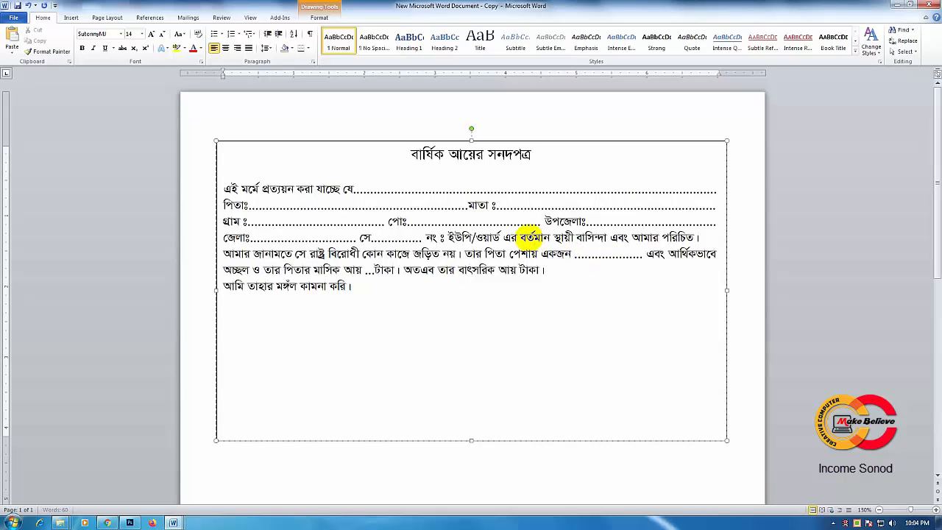
pyautogui.write('....')
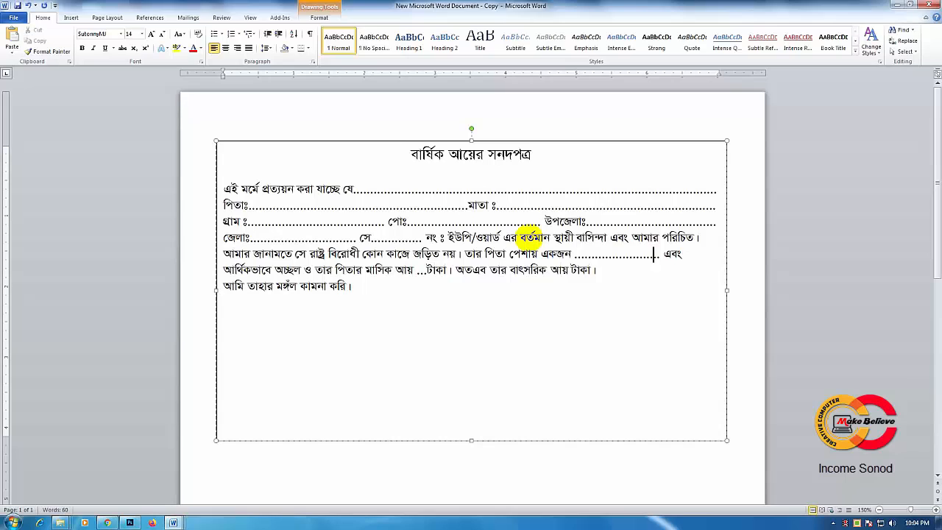
pyautogui.write('.....')
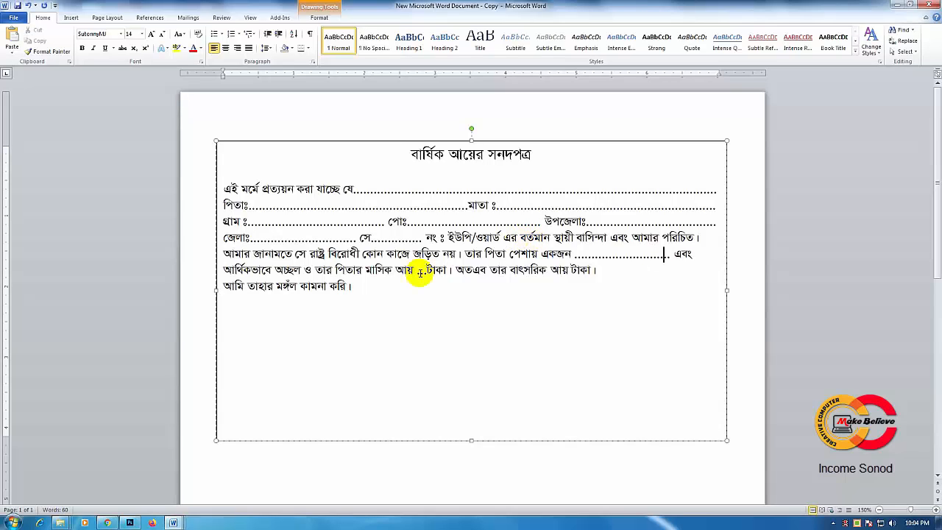
# Step: Lengthen the dotted blank between মাসিক আয় and টাকা on the sixth line
pyautogui.click(421, 271)
pyautogui.write('....')
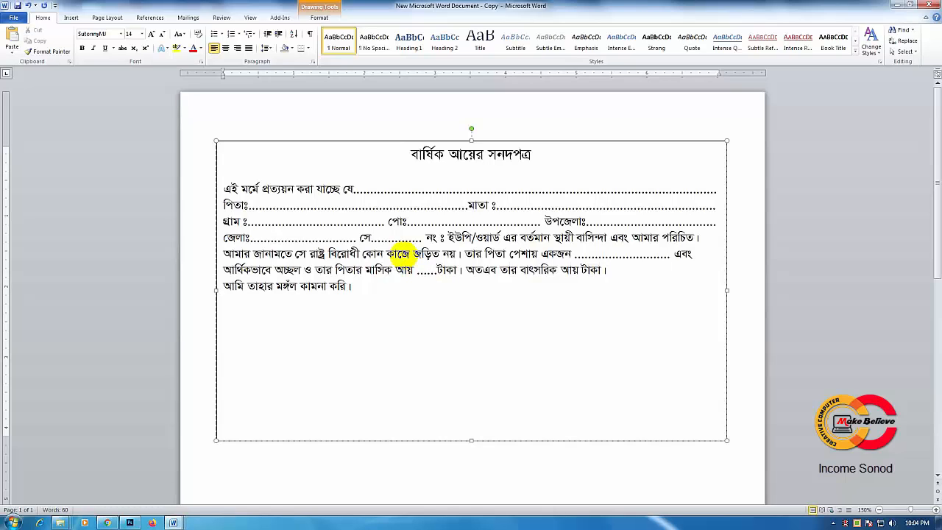
pyautogui.write('.................')
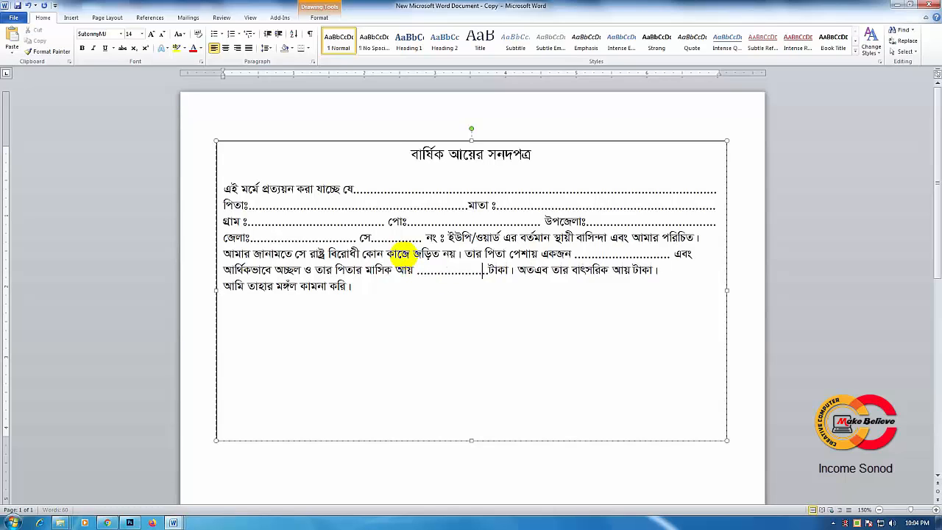
pyautogui.write('.')
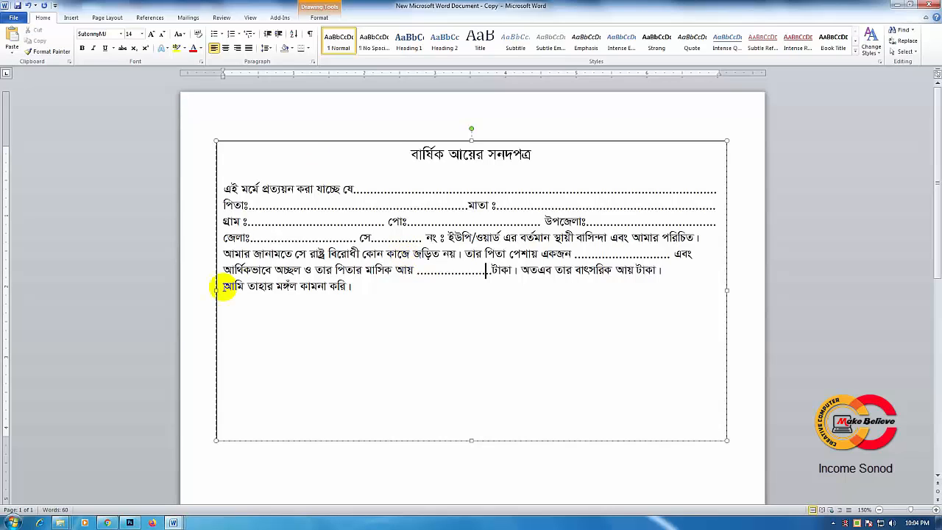
# Step: Add a dotted blank between বাৎসরিক আয় and টাকা, extending it to the right margin
pyautogui.click(297, 279)
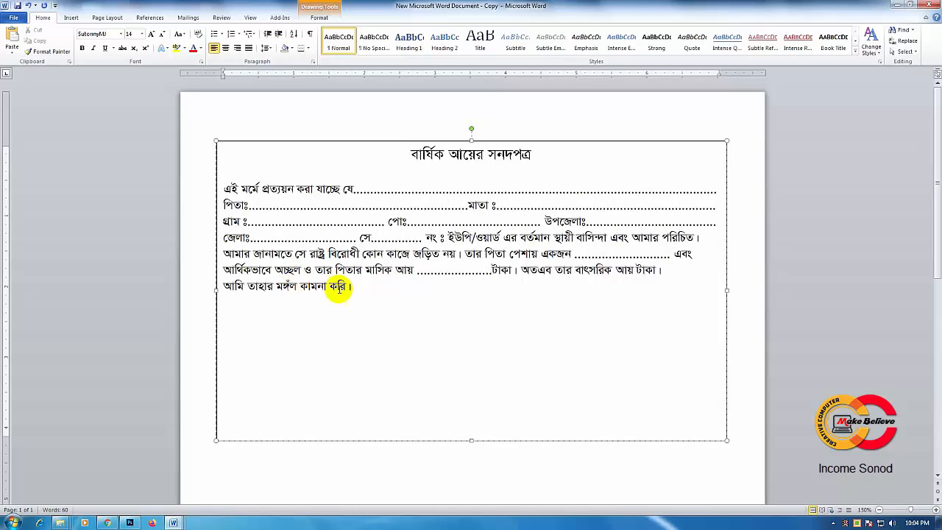
pyautogui.click(382, 211)
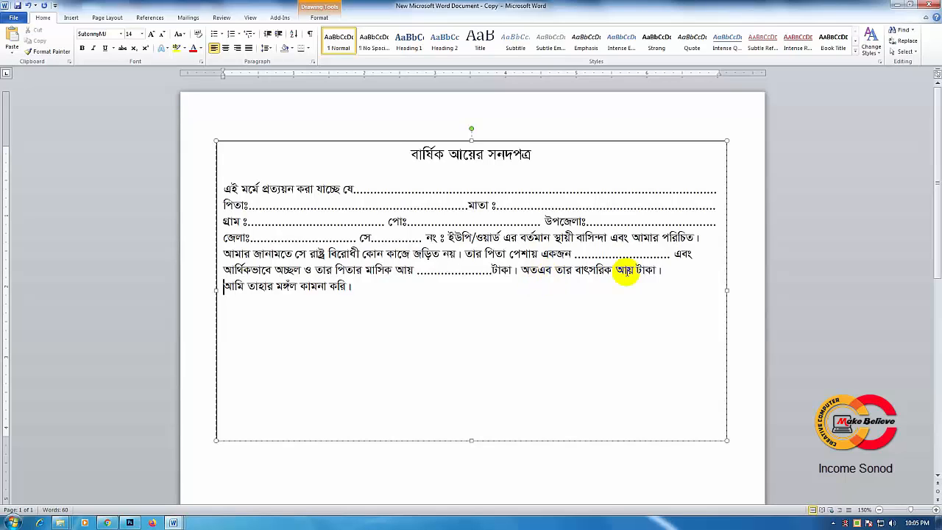
pyautogui.click(849, 111)
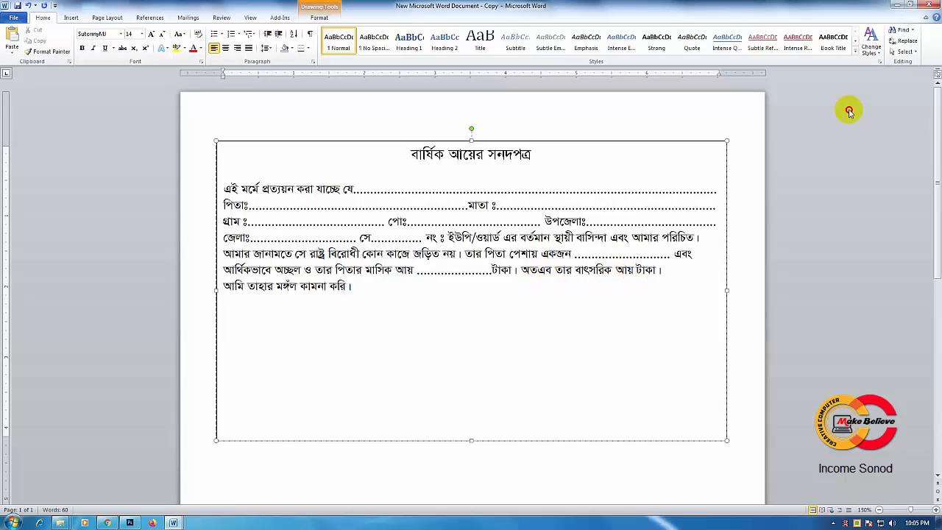
pyautogui.write('..................')
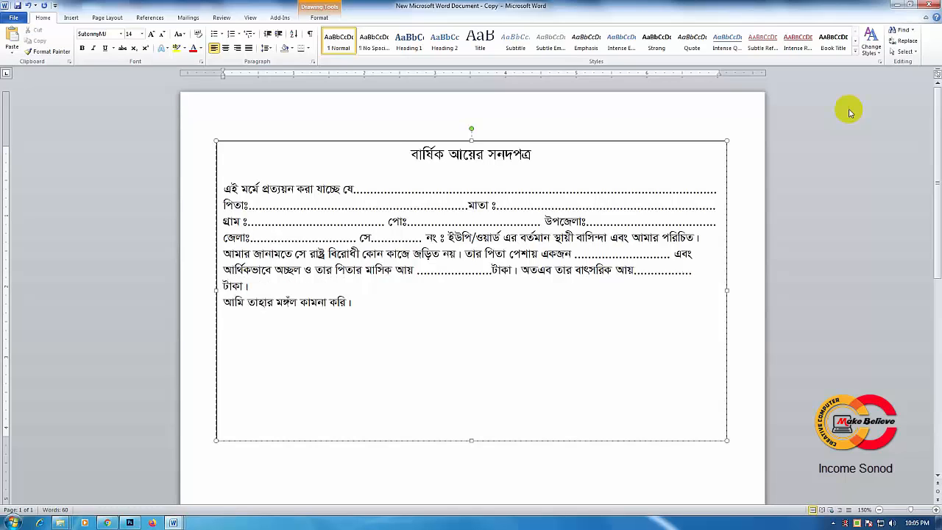
pyautogui.write('......')
# Step: Add more dots to the মাসিক আয় blank until the বাৎসরিক আয় blank wraps to the next line
pyautogui.click(459, 267)
pyautogui.write('......')
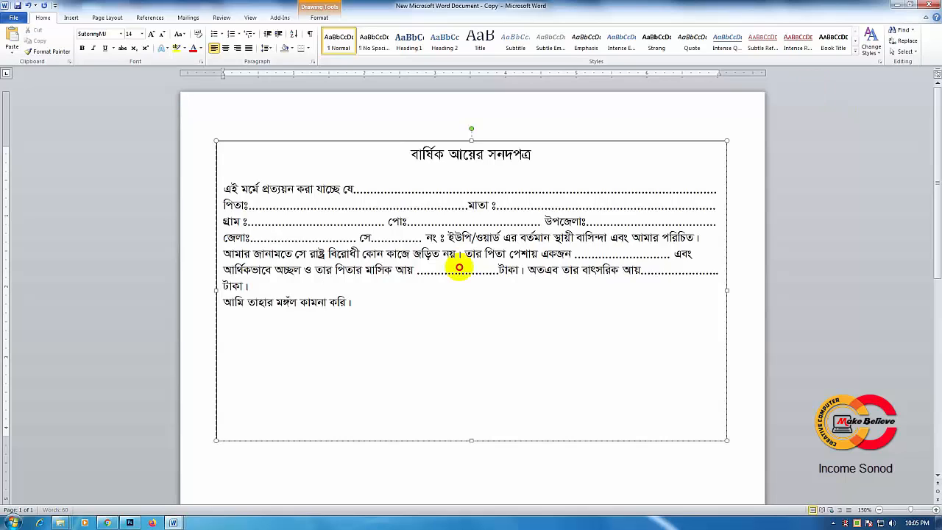
pyautogui.write('.......')
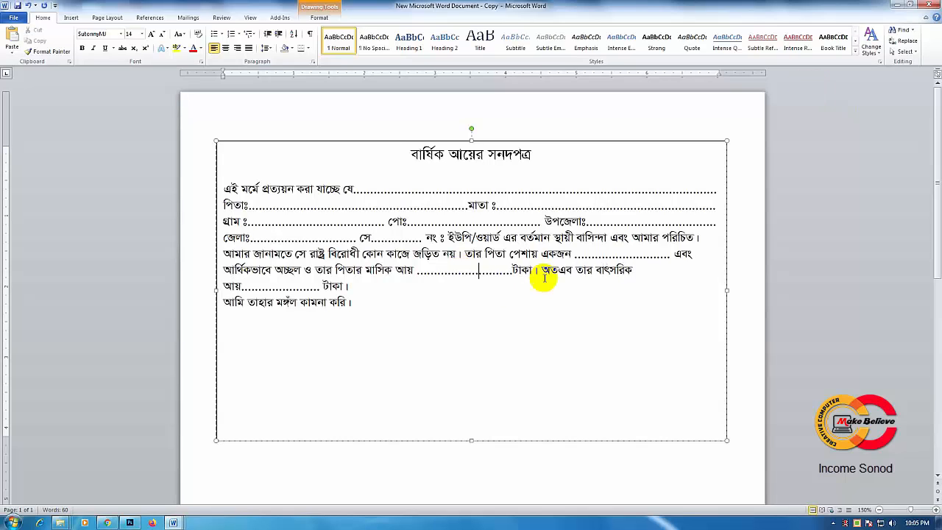
# Step: Break the text before অতএব so the yearly income sentence starts on its own line
pyautogui.click(545, 269)
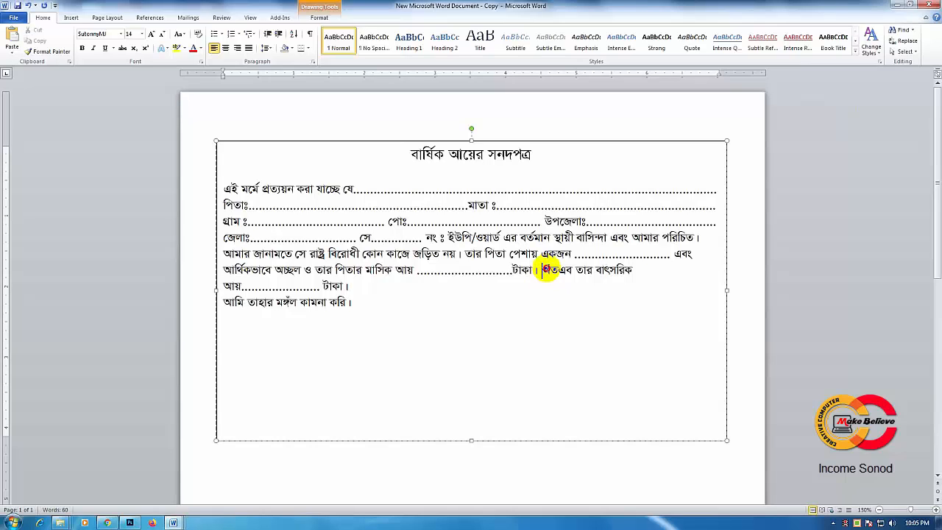
pyautogui.click(686, 221)
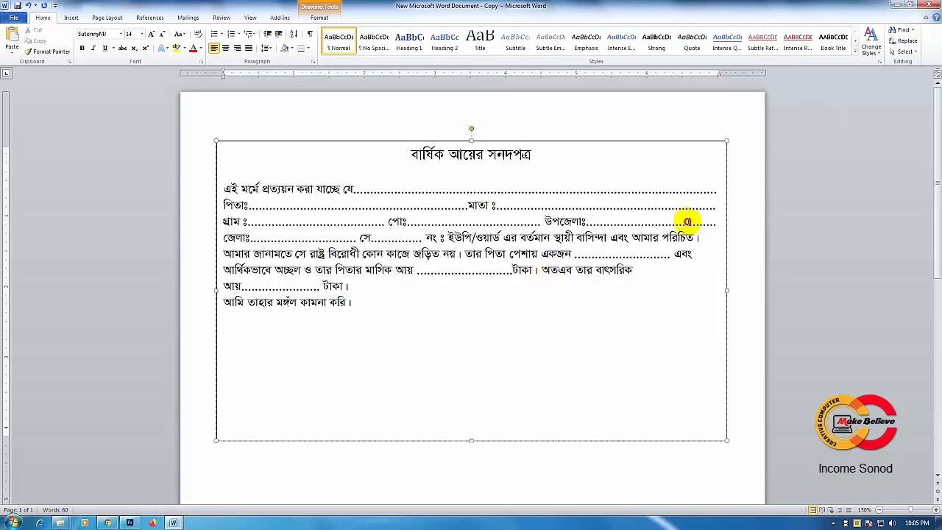
pyautogui.press('Return')
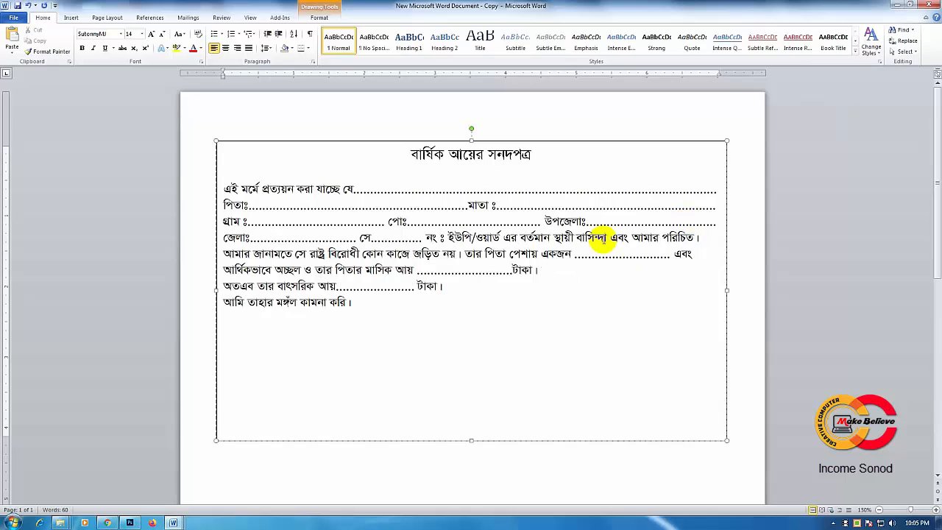
# Step: Insert an empty line above আমি তাহার মঙ্গল কামনা করি and another above the title বার্ষিক আয়ের সনদপত্র
pyautogui.click(223, 302)
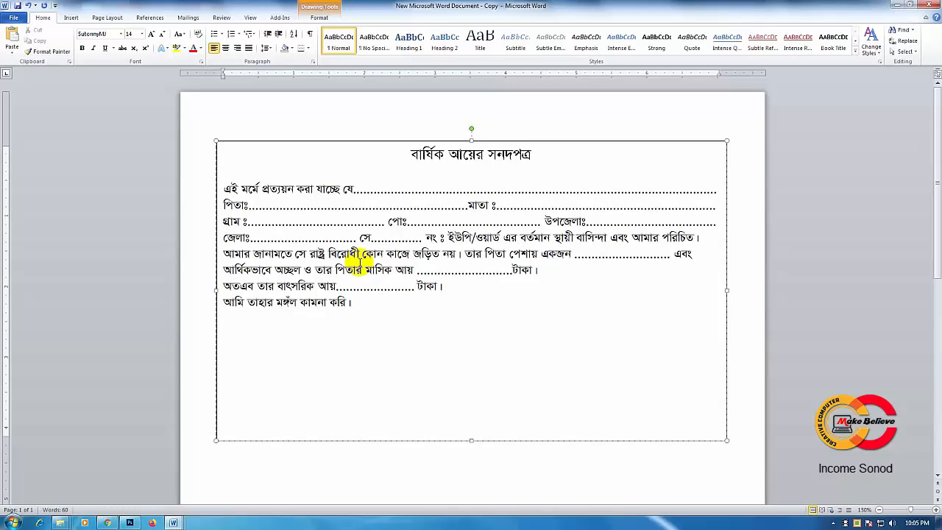
pyautogui.press('Return')
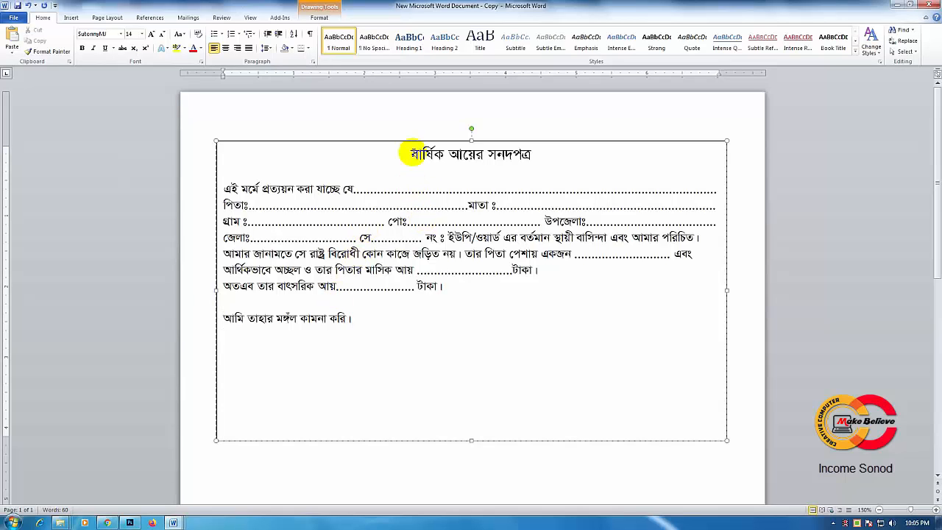
pyautogui.click(411, 154)
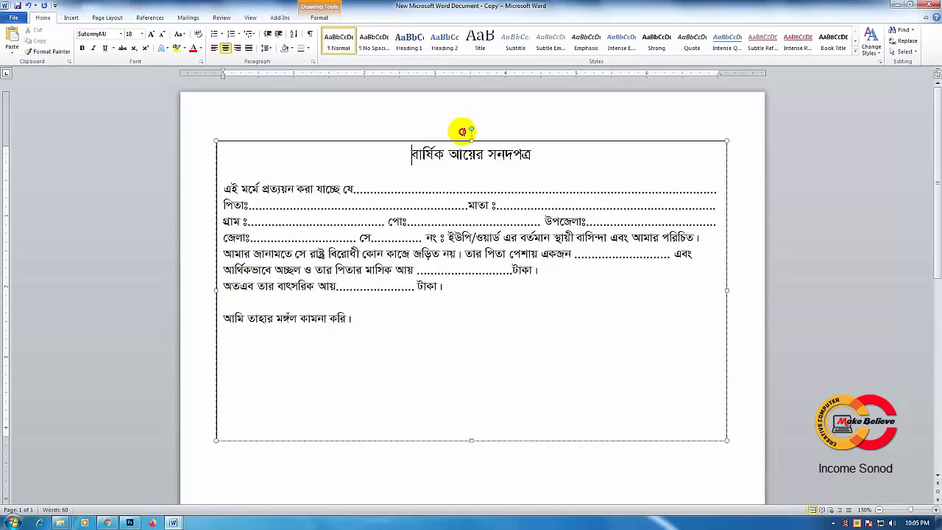
pyautogui.press('Return')
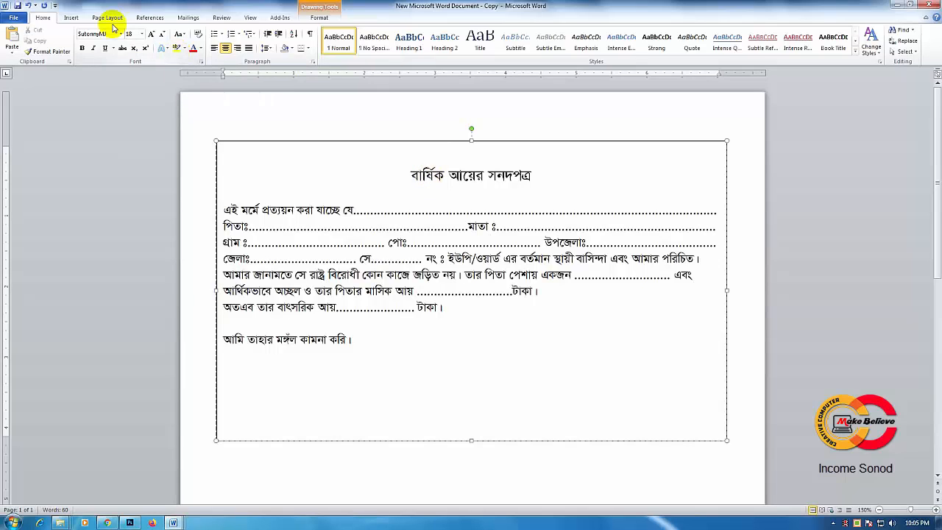
# Step: Draw a Horizontal Scroll banner about 2.16" wide and 0.55" high around the certificate title, and set it to no fill
pyautogui.click(74, 18)
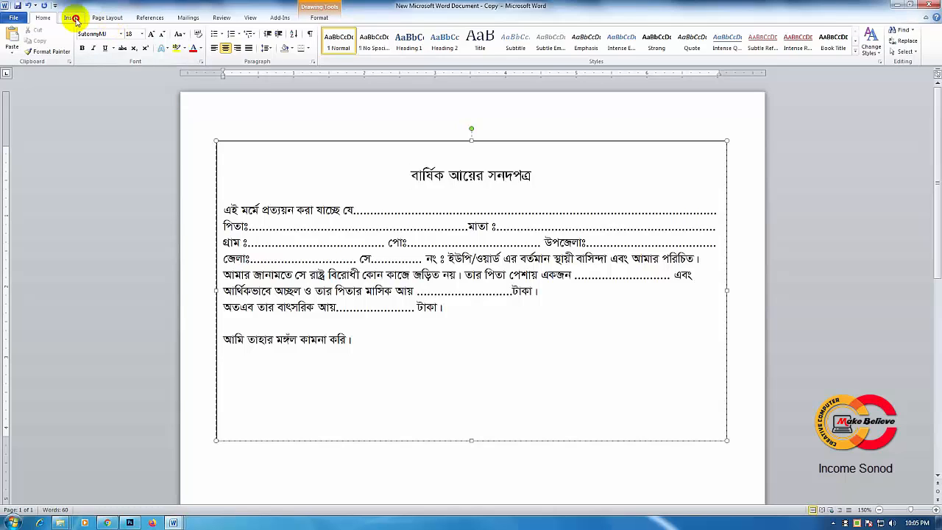
pyautogui.click(145, 51)
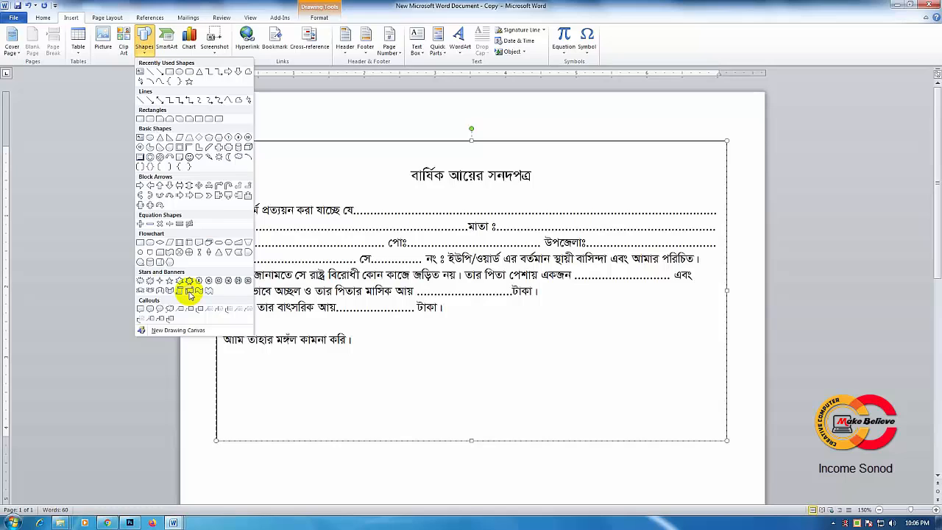
pyautogui.click(189, 292)
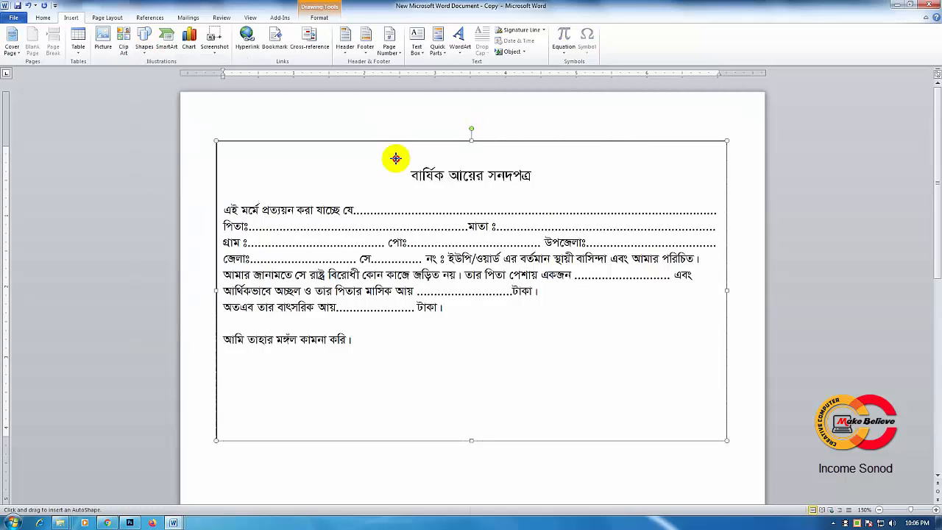
pyautogui.moveTo(395, 158); pyautogui.dragTo(543, 194)
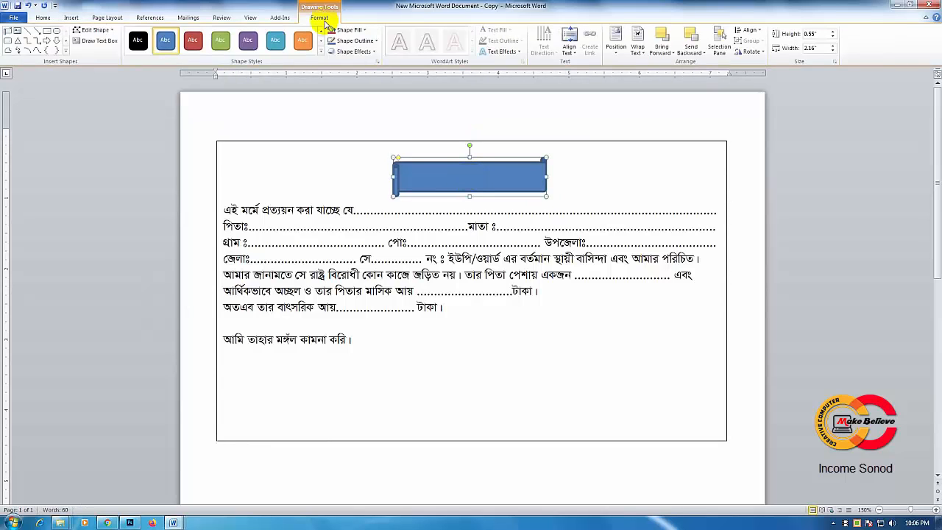
pyautogui.click(349, 30)
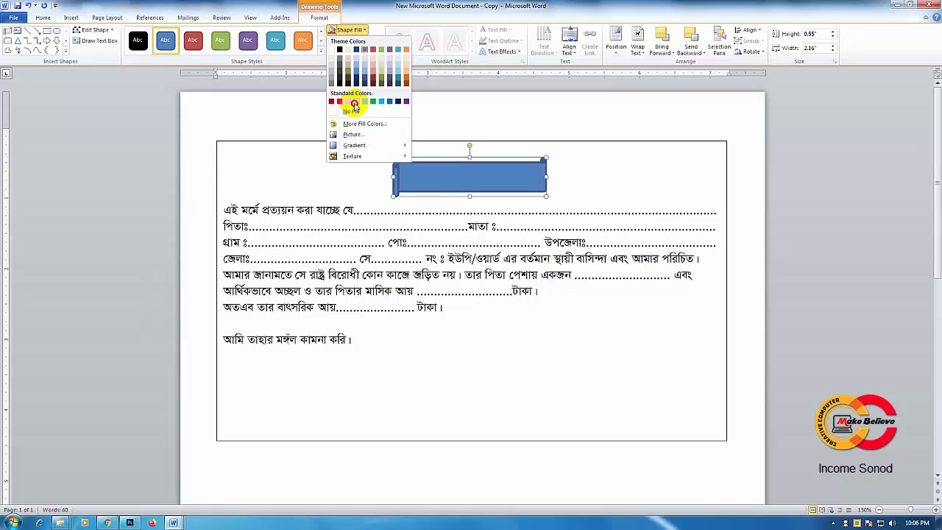
pyautogui.click(352, 112)
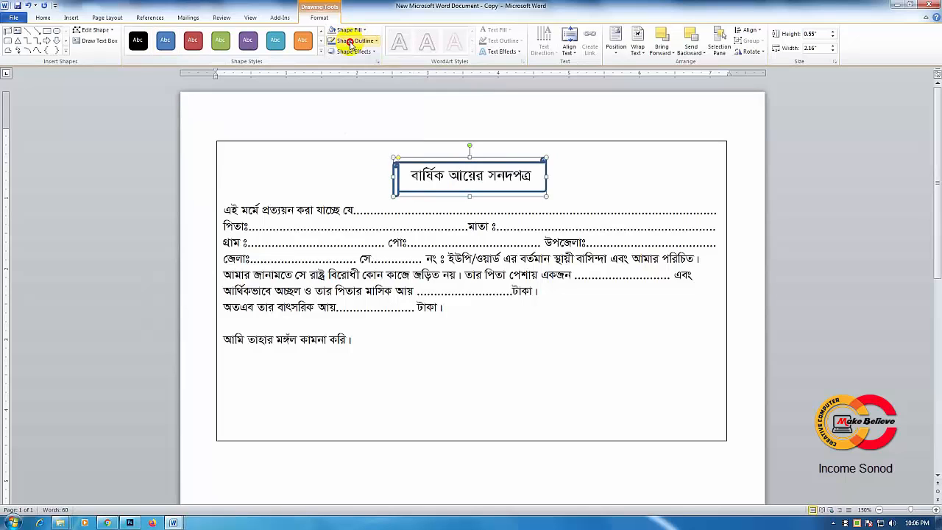
# Step: Give the title banner a black outline, enlarge its scroll curls, and stretch it to about 0.75" high
pyautogui.click(351, 43)
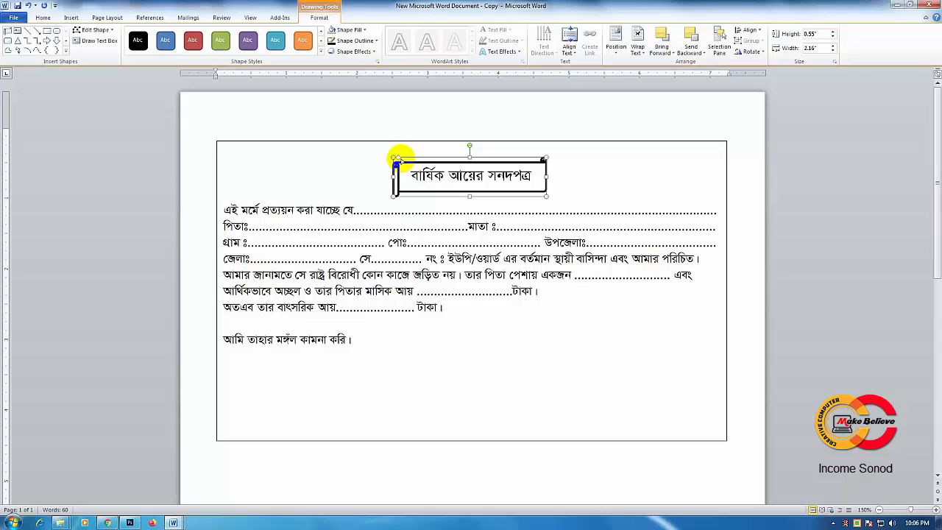
pyautogui.click(397, 157)
pyautogui.moveTo(397, 158); pyautogui.dragTo(404, 157)
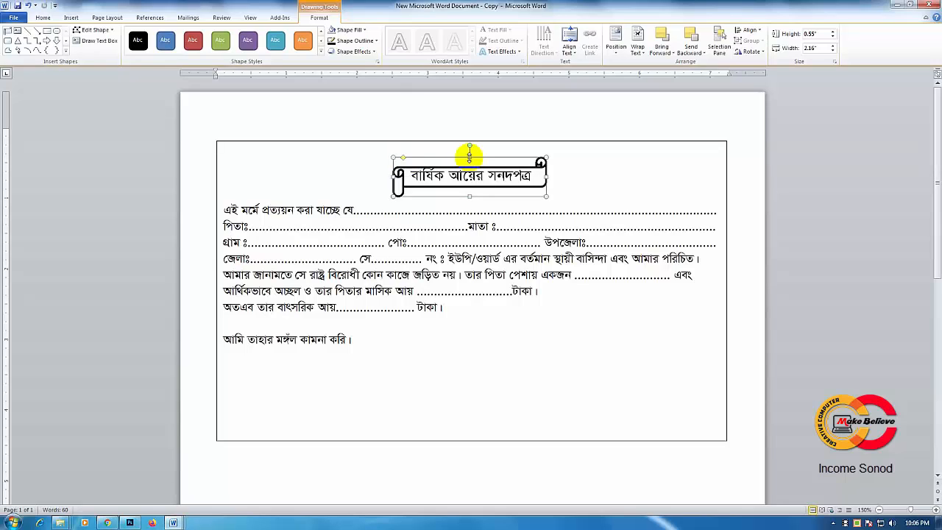
pyautogui.moveTo(469, 156); pyautogui.dragTo(469, 150)
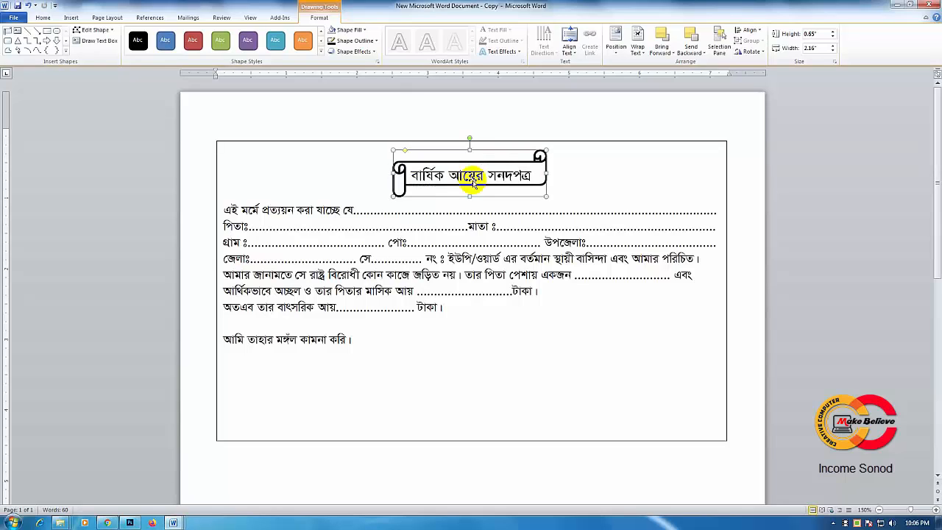
pyautogui.moveTo(469, 196); pyautogui.dragTo(470, 203)
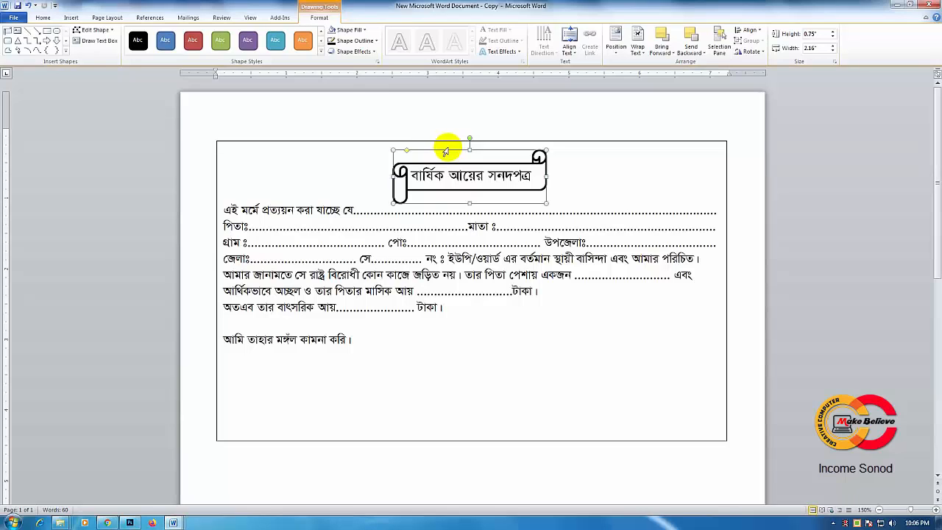
# Step: Set the banner's outline weight to 1 pt and enlarge the banner to about 2.23" wide and 0.83" high
pyautogui.click(353, 40)
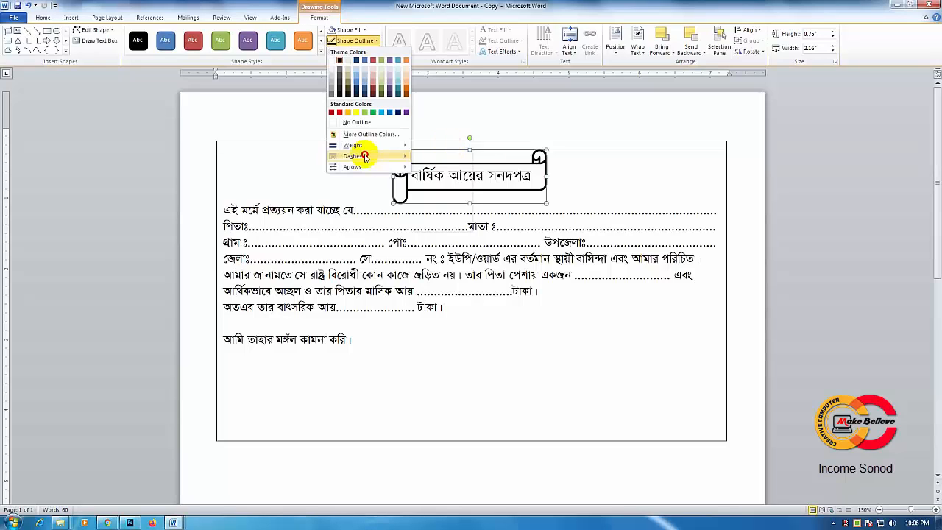
pyautogui.moveTo(371, 145)
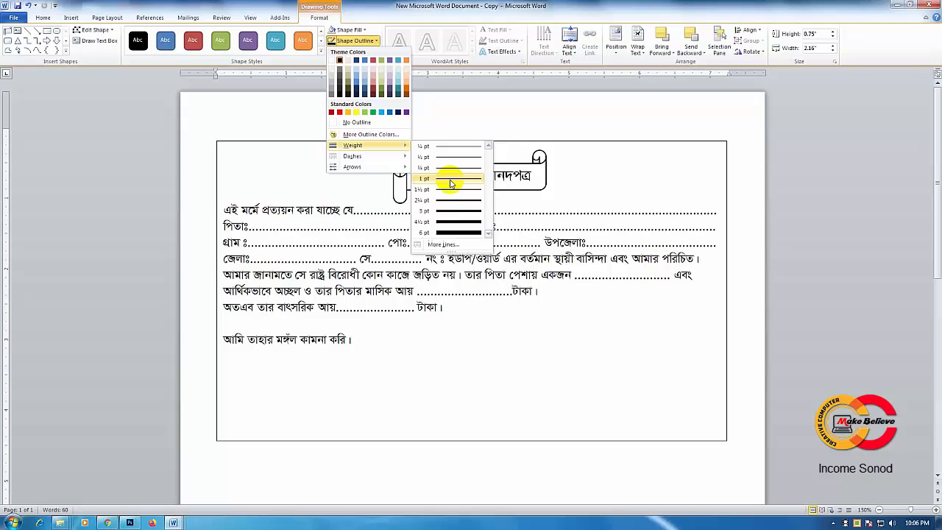
pyautogui.click(449, 179)
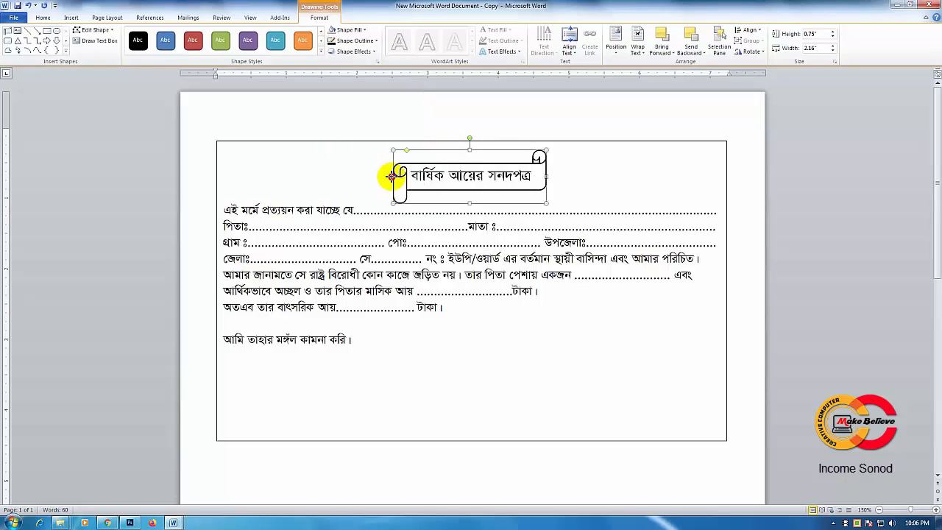
pyautogui.moveTo(392, 175); pyautogui.dragTo(387, 177)
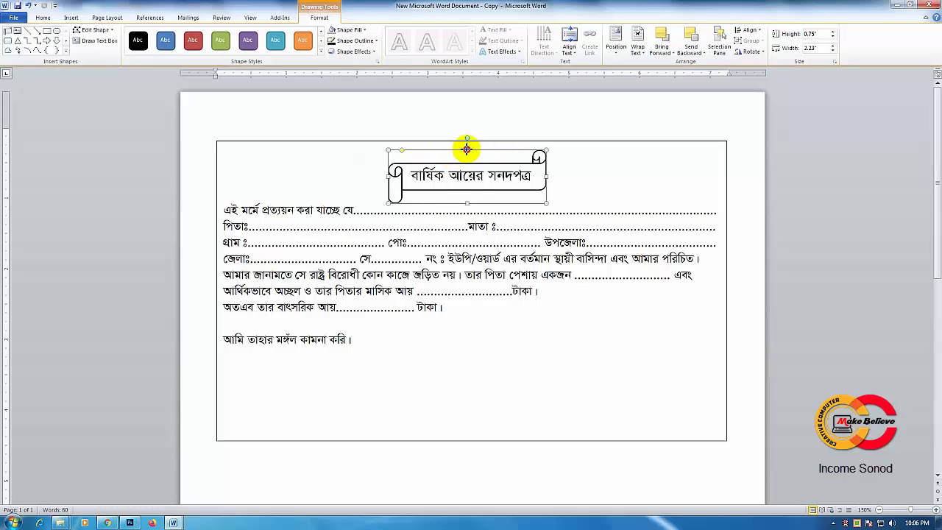
pyautogui.moveTo(467, 150); pyautogui.dragTo(467, 144)
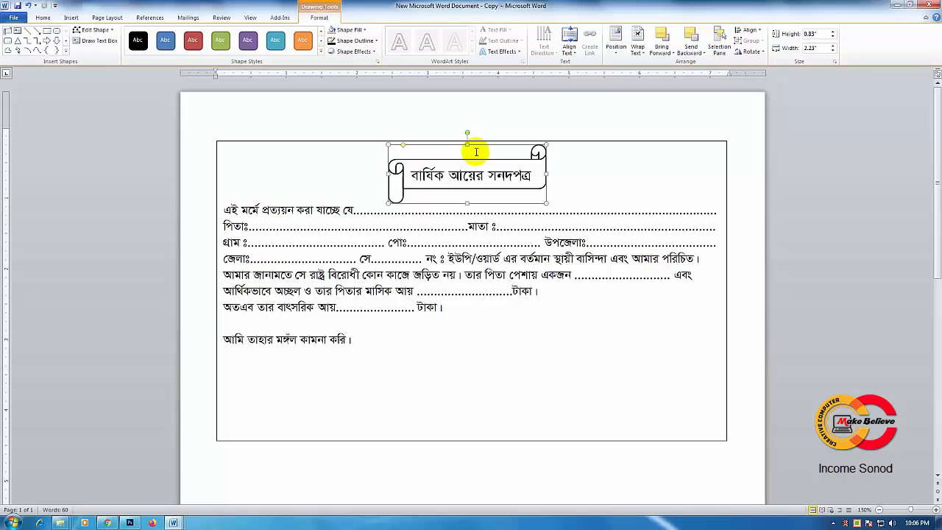
# Step: Insert an empty line above এই মর্মে and two above আমি তাহার মঙ্গল কামনা করি, shifting that closing line toward the right side of the box
pyautogui.click(507, 216)
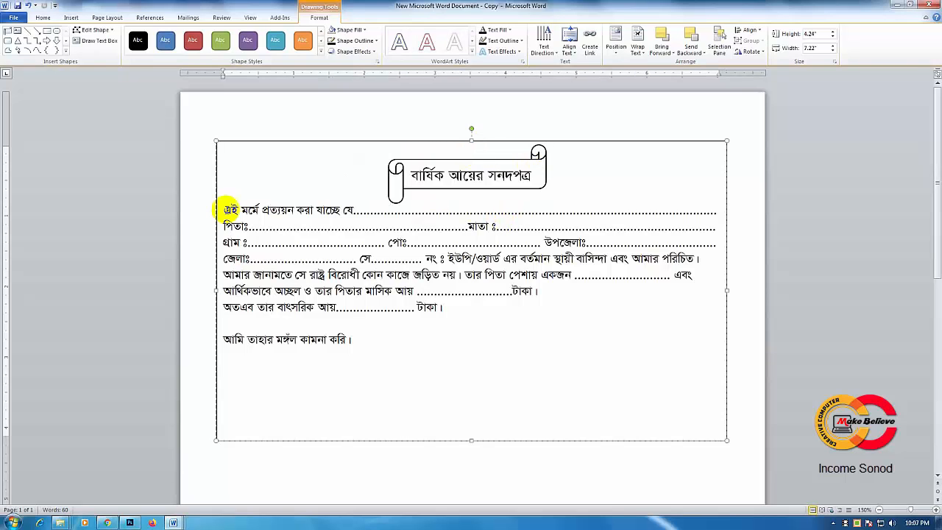
pyautogui.press('Return')
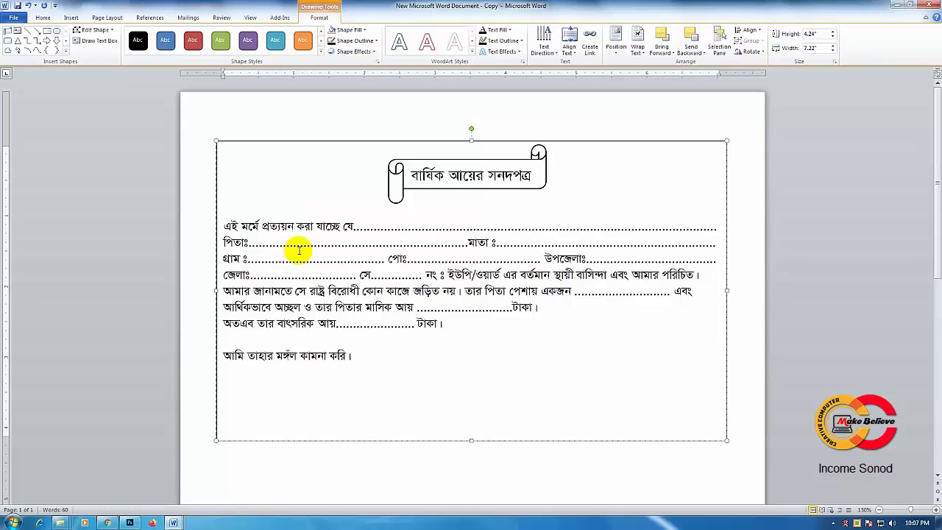
pyautogui.click(240, 356)
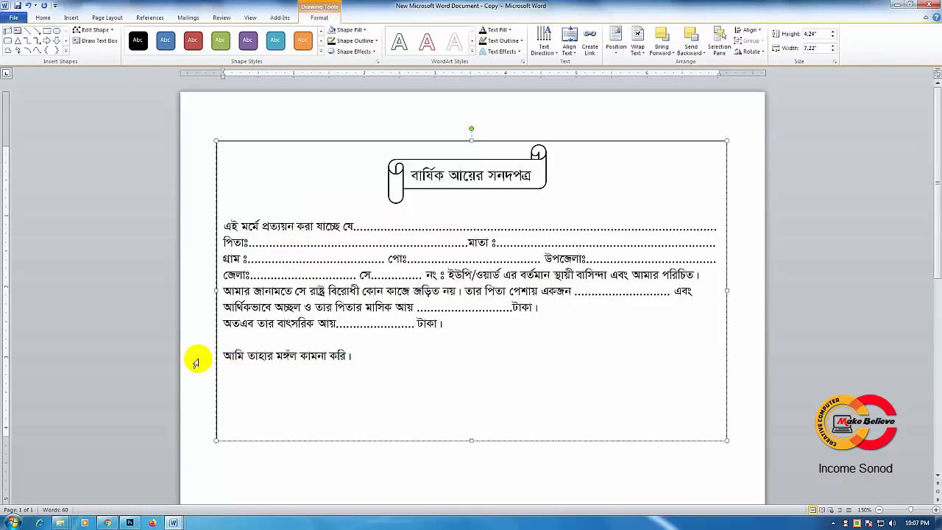
pyautogui.click(337, 340)
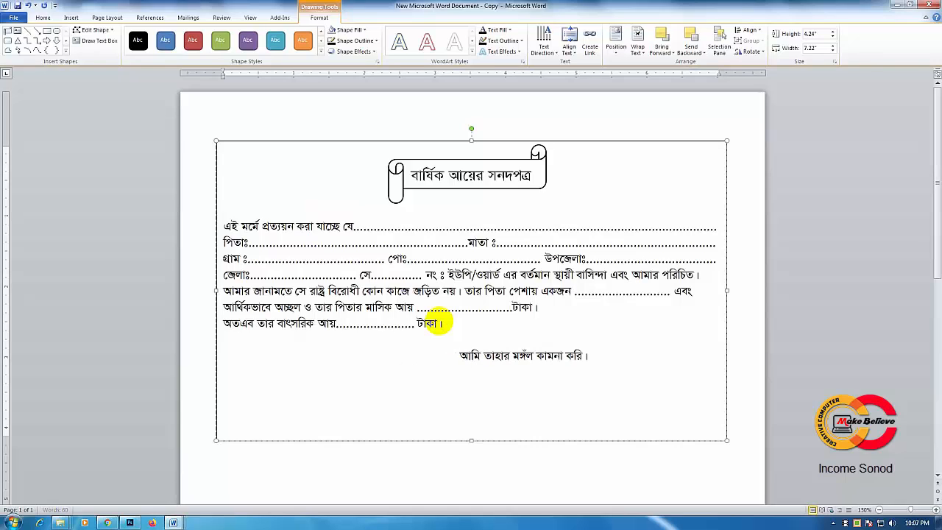
pyautogui.press('Return')
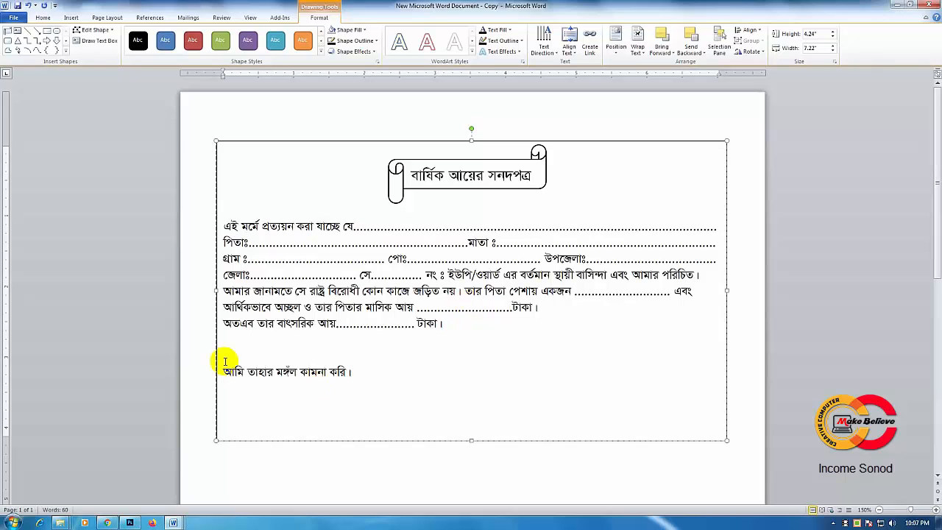
pyautogui.press('Return')
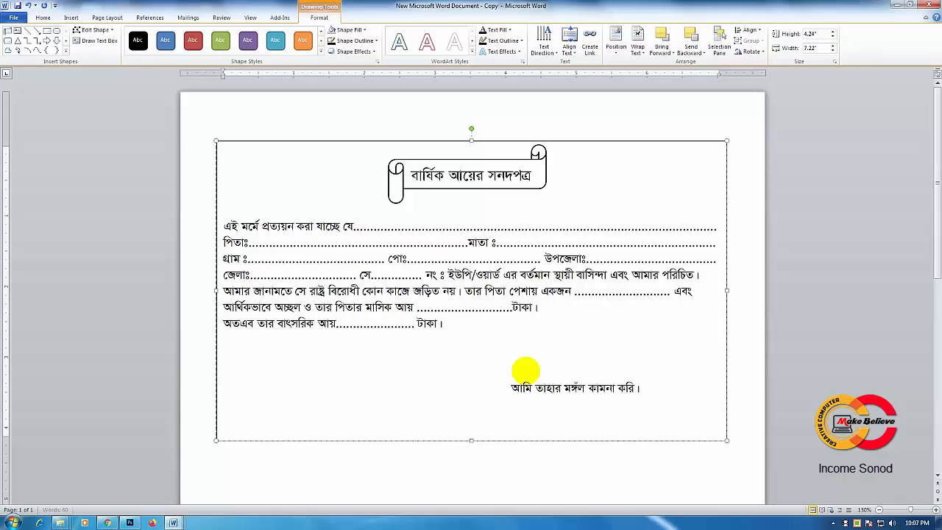
# Step: Make the closing line আমি তাহার মঙ্গল কামনা করি bold
pyautogui.moveTo(516, 388); pyautogui.dragTo(641, 387)
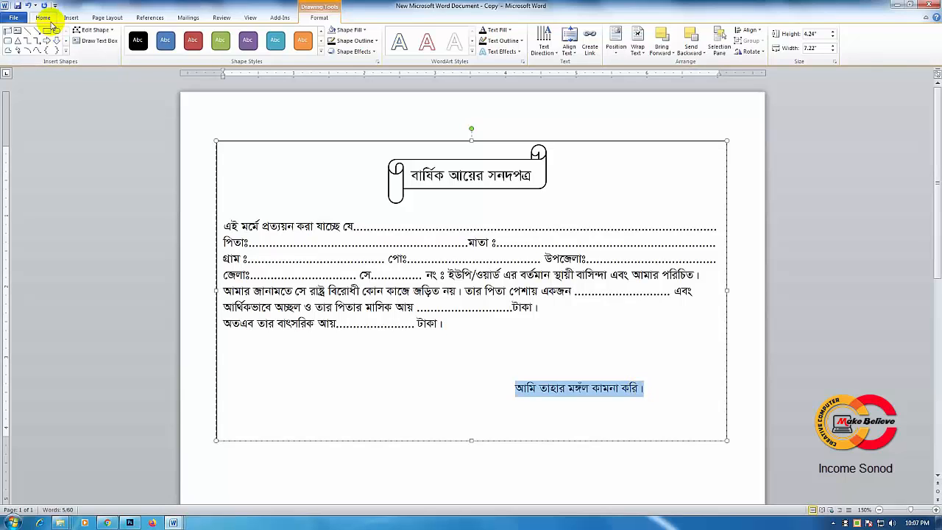
pyautogui.click(43, 17)
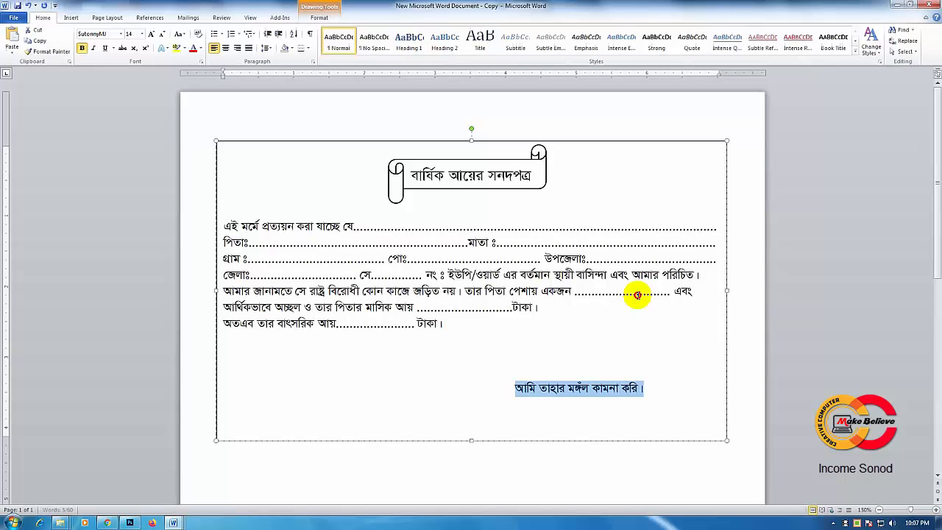
pyautogui.click(622, 393)
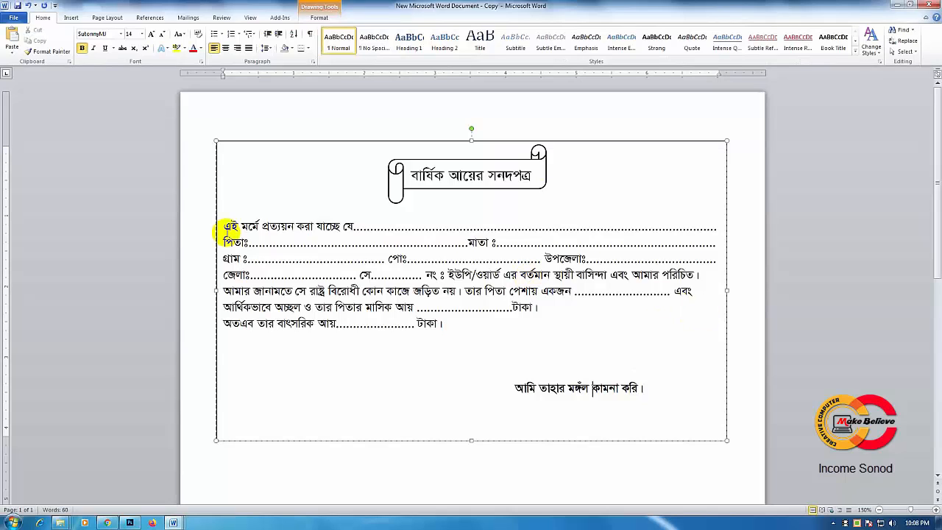
# Step: Set the line spacing of the body text, from এই মর্মে through the বাৎসরিক আয় line, to Multiple at 1.3
pyautogui.moveTo(225, 227); pyautogui.dragTo(279, 271)
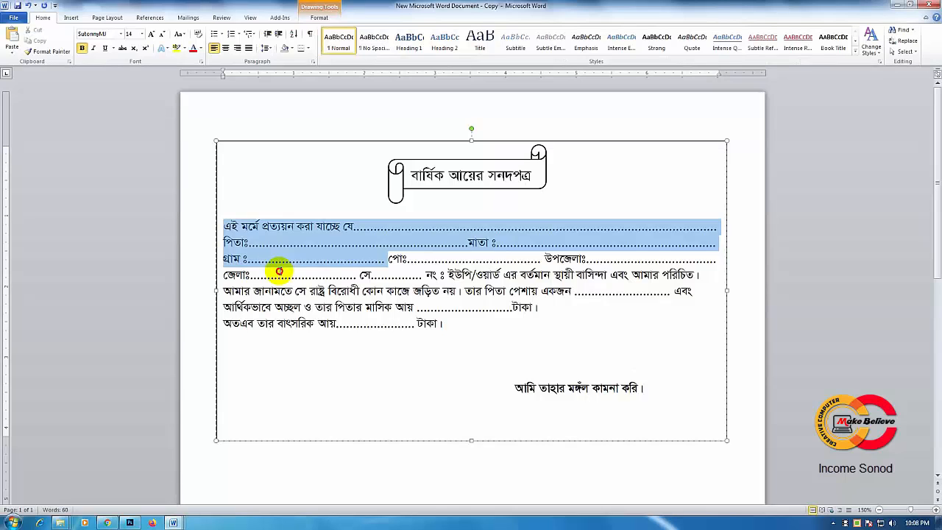
pyautogui.tripleClick(250, 244)
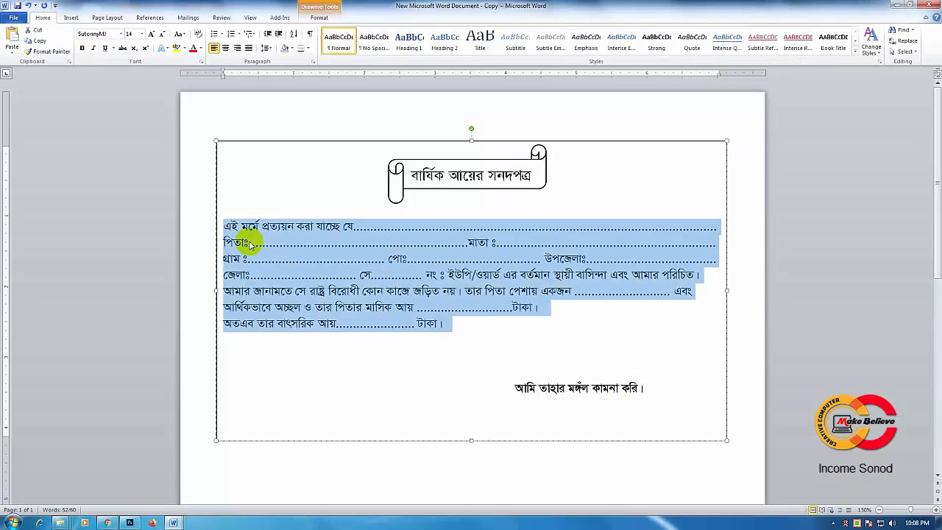
pyautogui.click(446, 329)
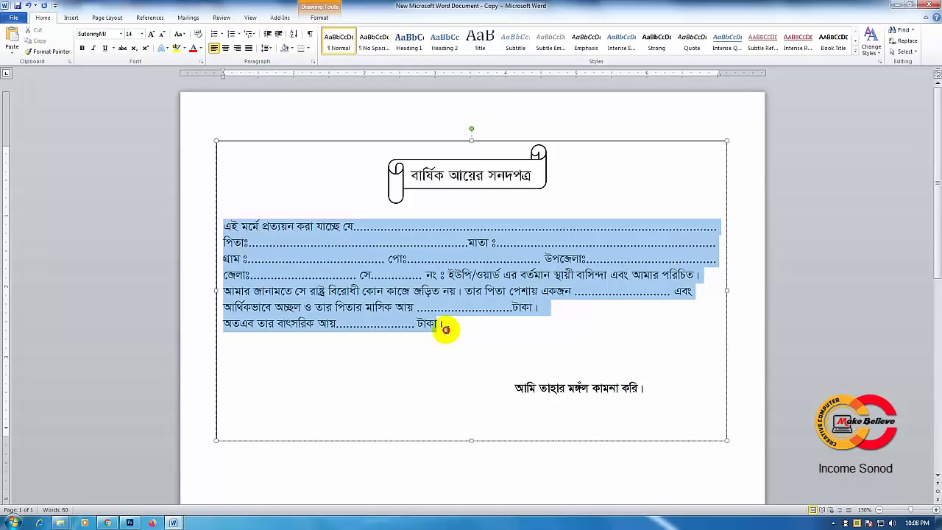
pyautogui.rightClick(446, 330)
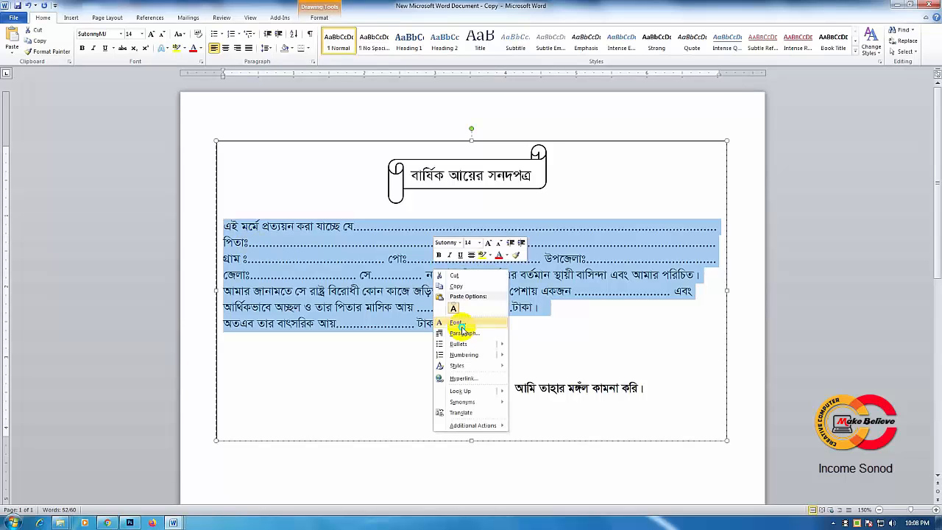
pyautogui.click(463, 334)
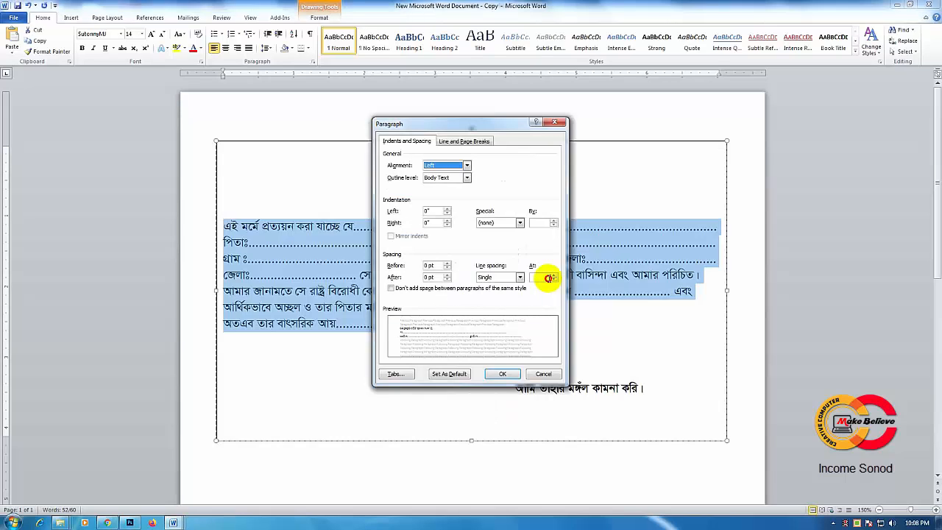
pyautogui.click(559, 273)
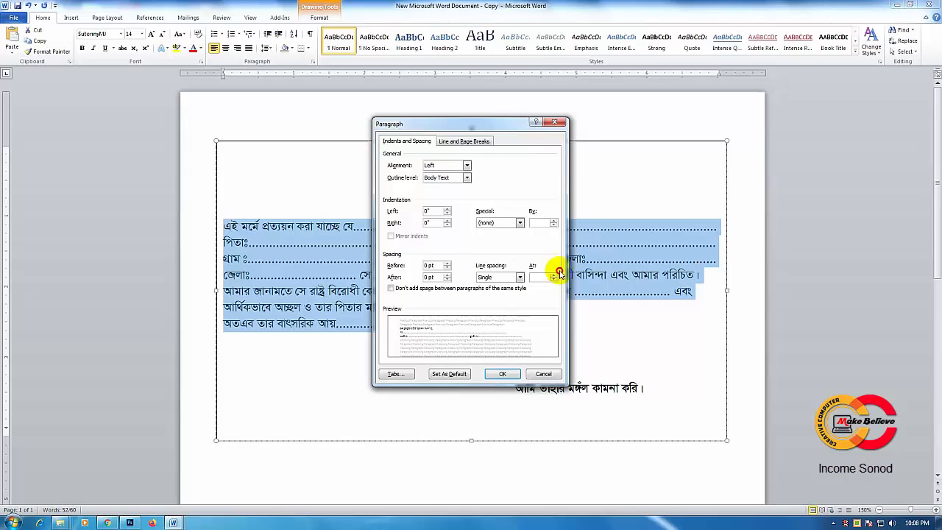
pyautogui.click(553, 273)
pyautogui.click(489, 375)
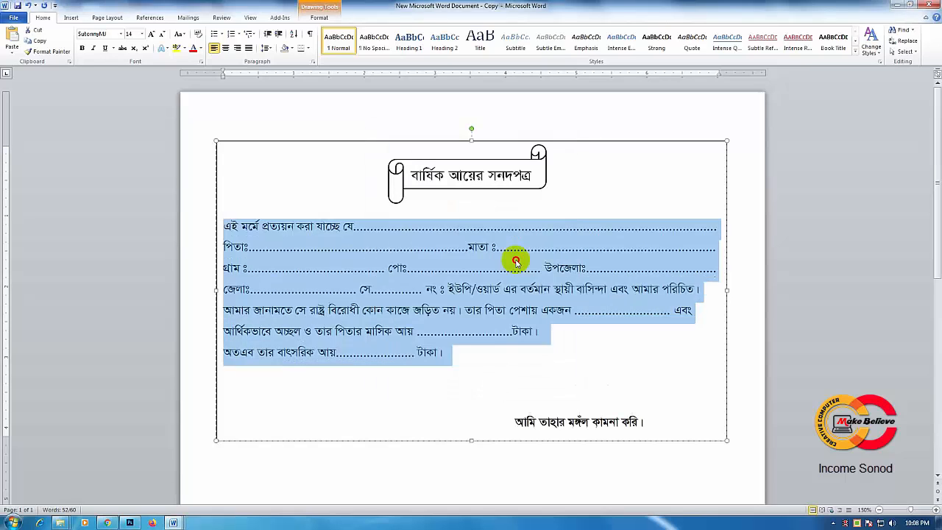
pyautogui.click(515, 261)
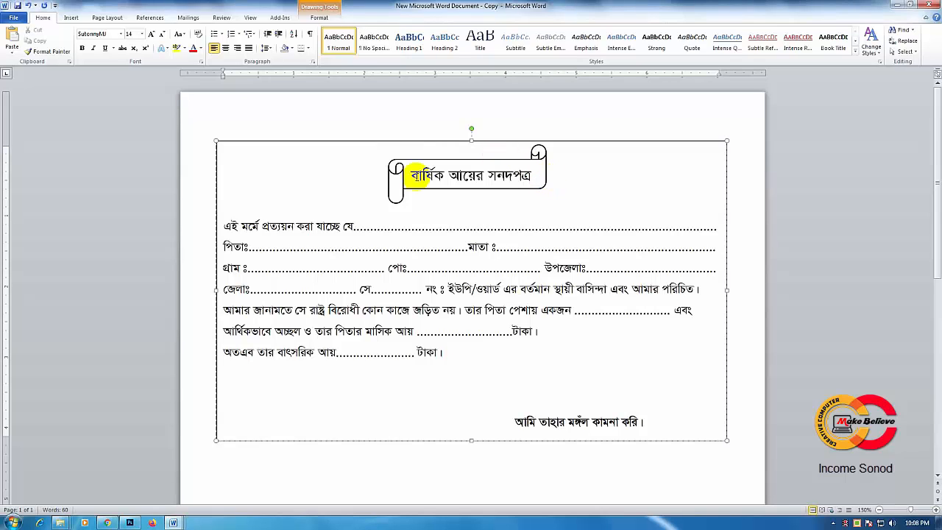
# Step: Insert an empty line above the title বার্ষিক আয়ের সনদপত্র and move the banner down to frame the title again
pyautogui.click(412, 175)
pyautogui.press('Return')
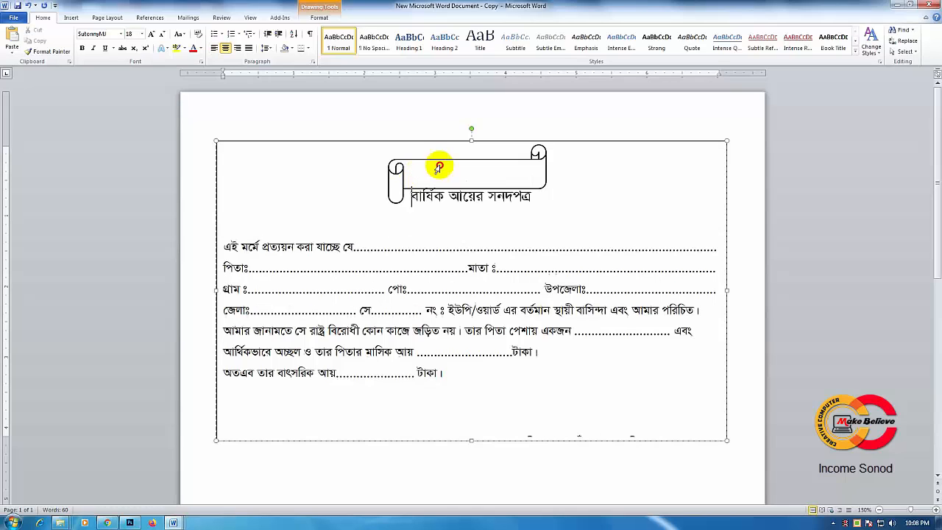
pyautogui.moveTo(438, 167); pyautogui.dragTo(517, 183)
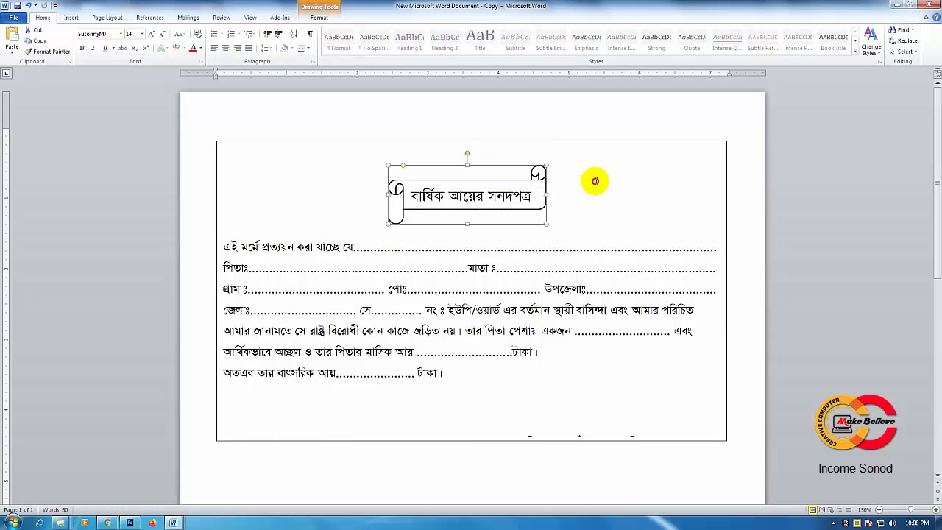
pyautogui.click(466, 238)
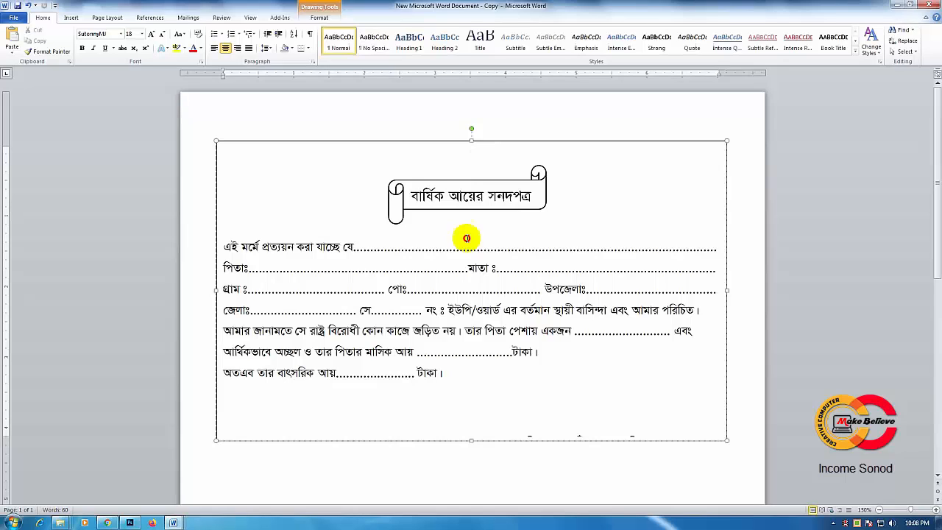
# Step: Delete one empty line above আমি তাহার মঙ্গল কামনা করি so the closing line fits inside the text box
pyautogui.scroll(-2, 498, 379)
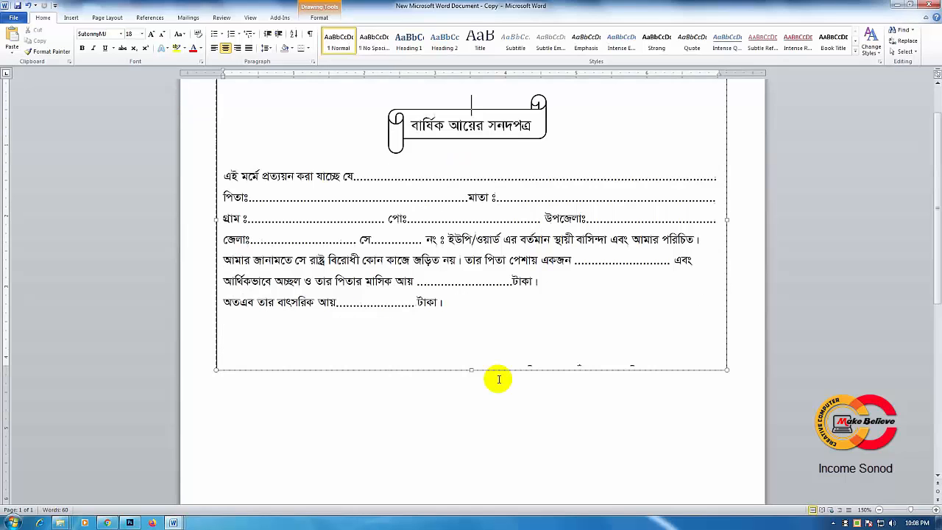
pyautogui.scroll(-6, 531, 375)
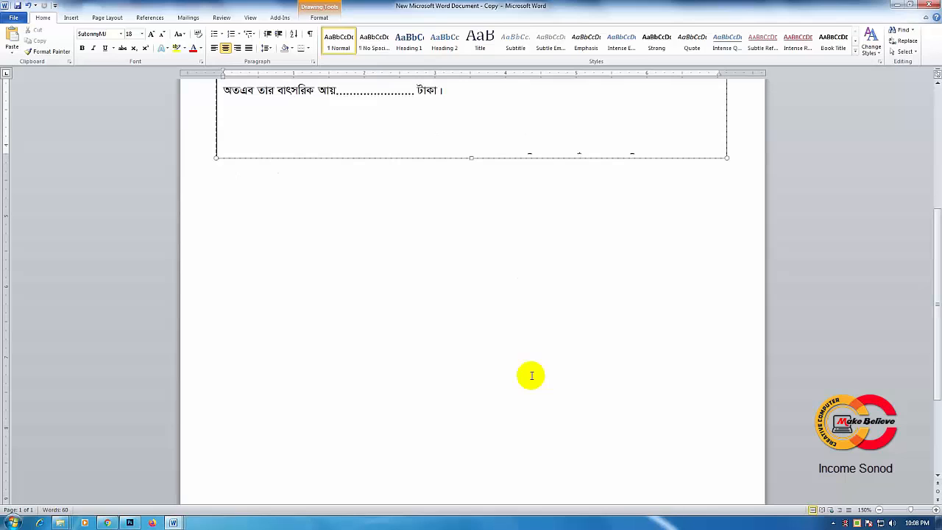
pyautogui.scroll(5, 531, 375)
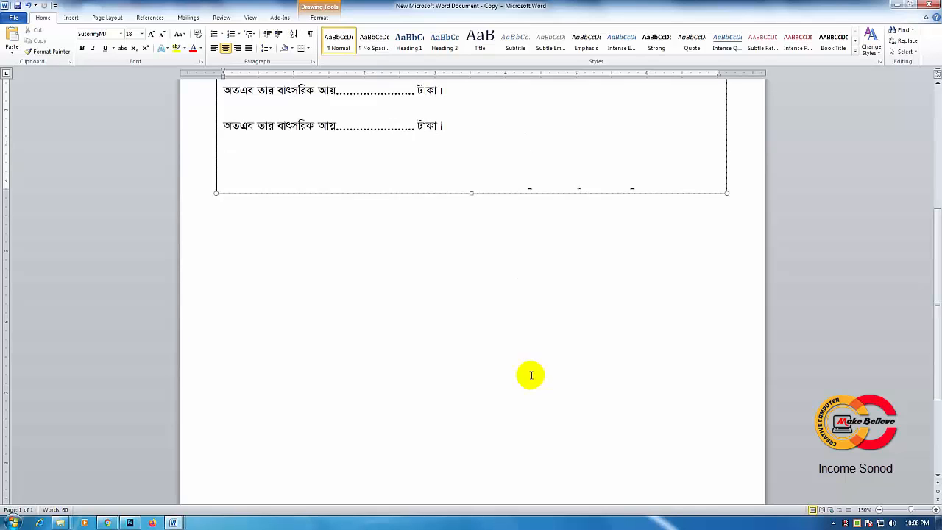
pyautogui.click(277, 289)
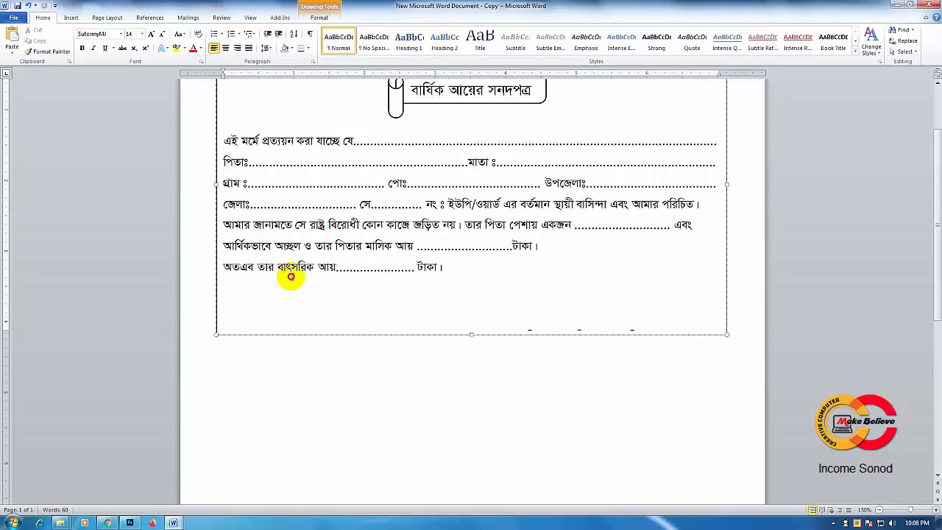
pyautogui.press('BackSpace')
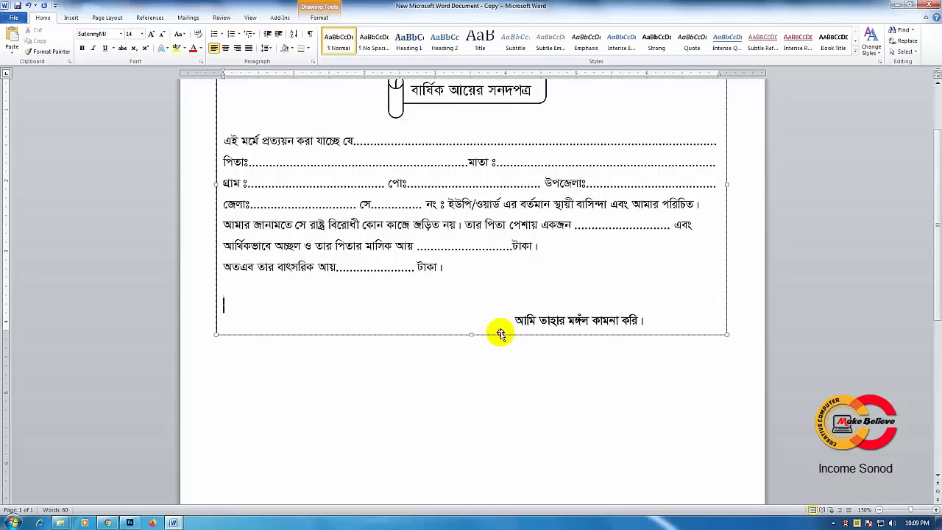
# Step: Extend the certificate text box downward to a height of about 4.55", leaving room below the closing line
pyautogui.click(224, 288)
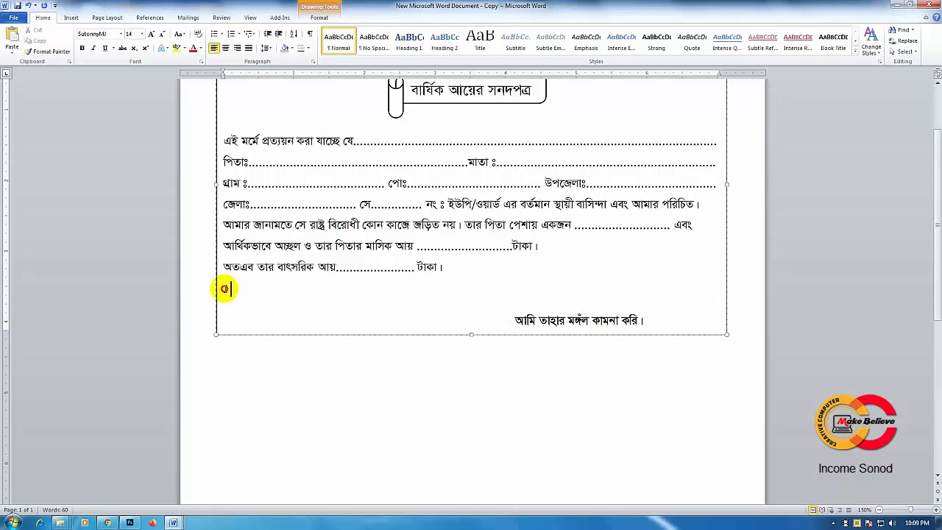
pyautogui.click(491, 316)
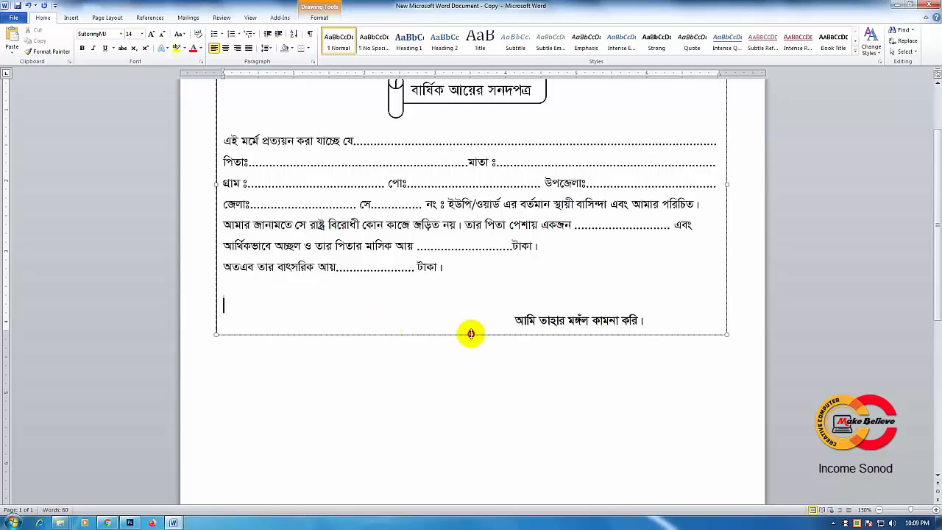
pyautogui.moveTo(471, 334); pyautogui.dragTo(470, 356)
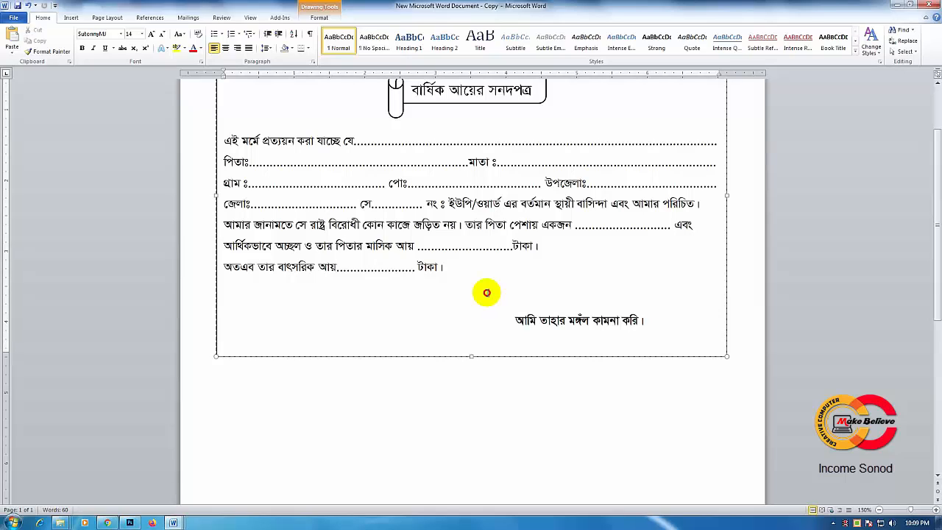
# Step: Reduce the empty line above আমি তাহার মঙ্গল কামনা করি to font size 10
pyautogui.click(486, 293)
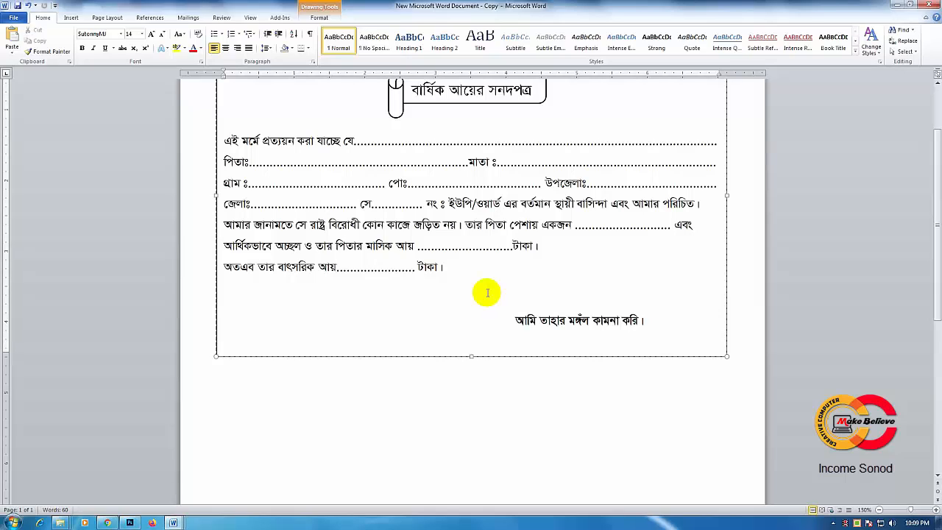
pyautogui.click(162, 35)
pyautogui.click(162, 35)
pyautogui.click(162, 36)
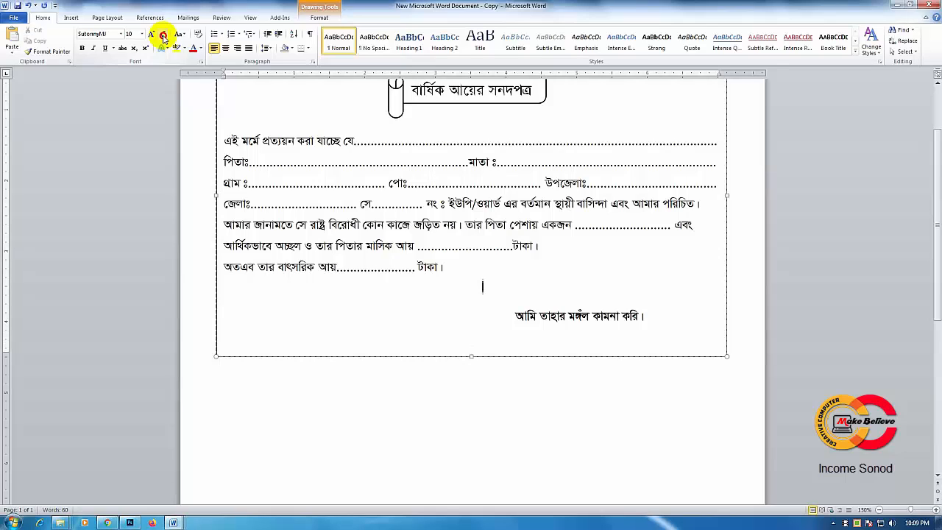
pyautogui.click(162, 36)
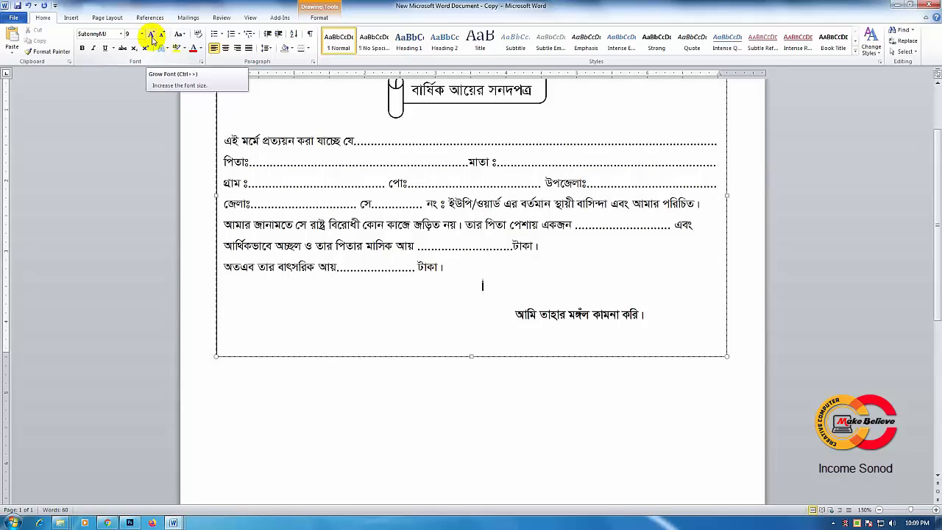
pyautogui.click(151, 37)
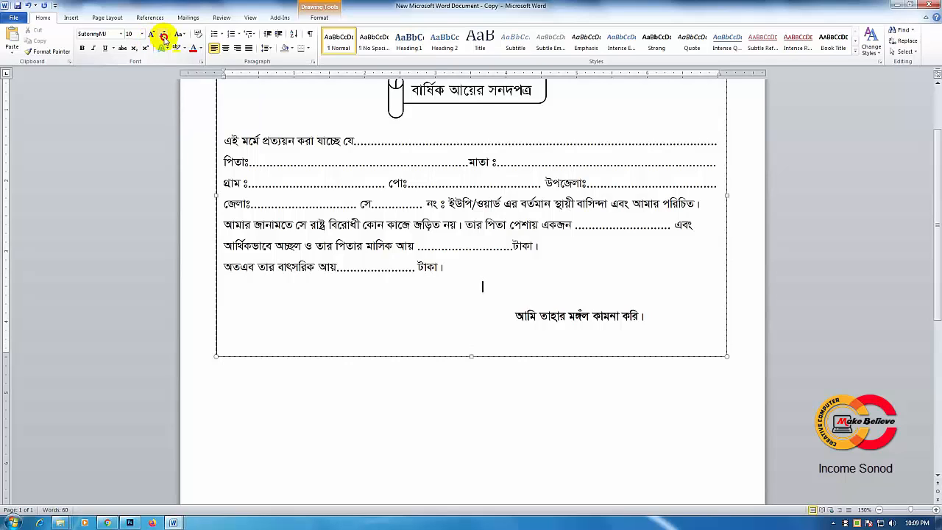
# Step: Apply a thick solid outline weight to the certificate text box
pyautogui.scroll(3, 537, 338)
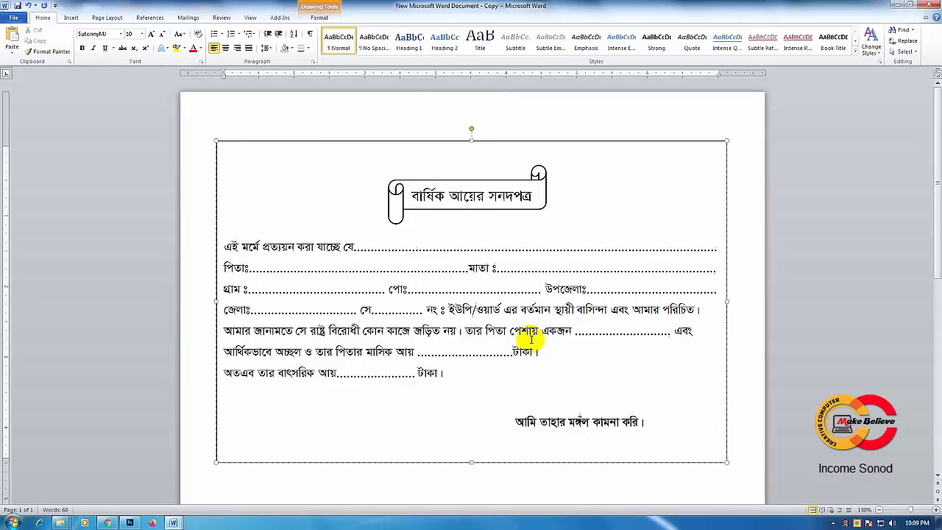
pyautogui.click(507, 141)
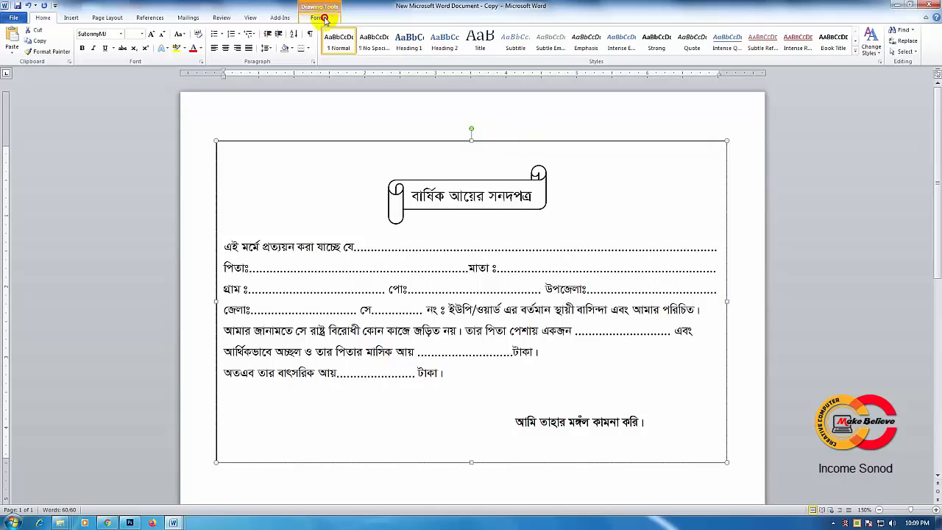
pyautogui.click(325, 18)
pyautogui.click(355, 40)
pyautogui.click(357, 146)
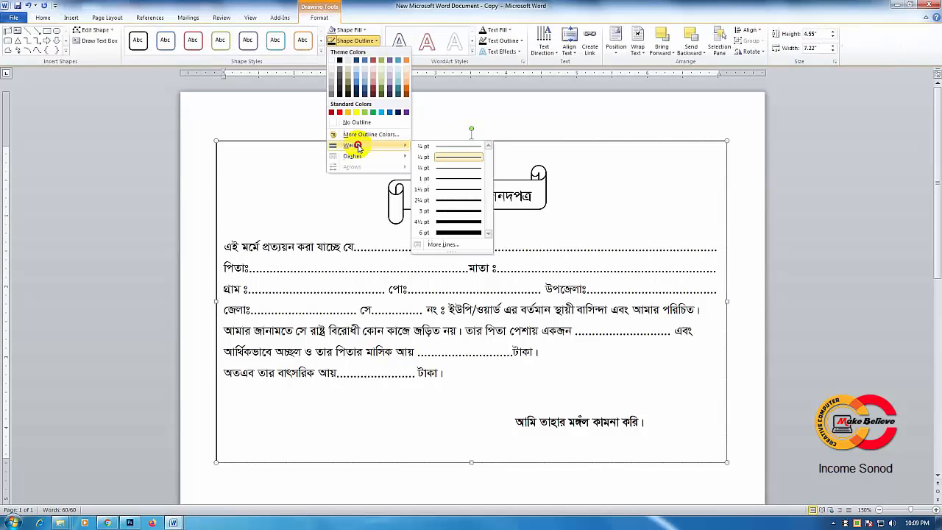
pyautogui.click(457, 199)
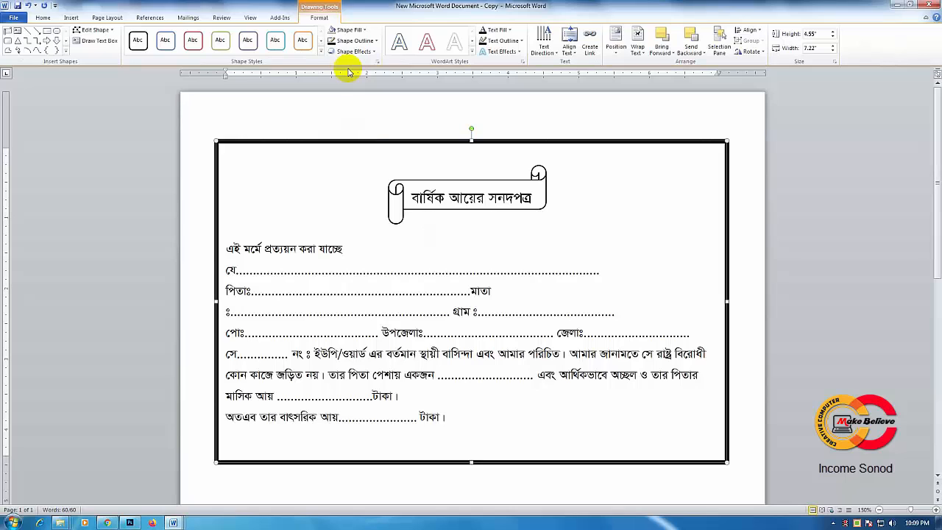
# Step: Save New Microsoft Word Document - Copy to the Desktop in the Word 97-2003 Document format
pyautogui.click(355, 40)
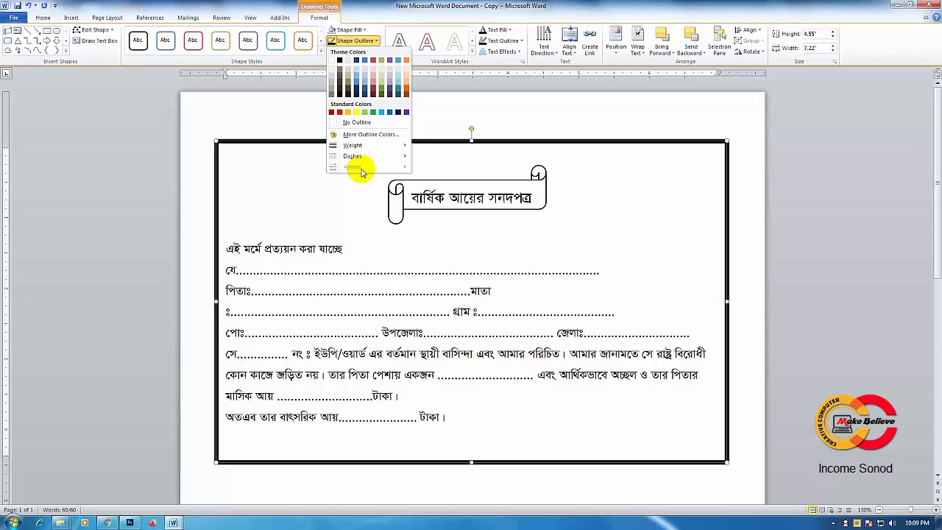
pyautogui.click(13, 18)
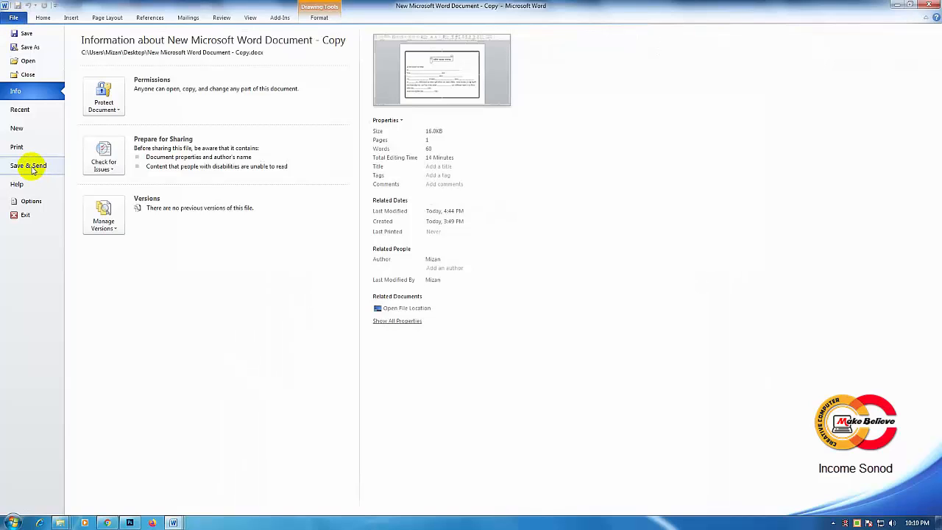
pyautogui.press('Escape')
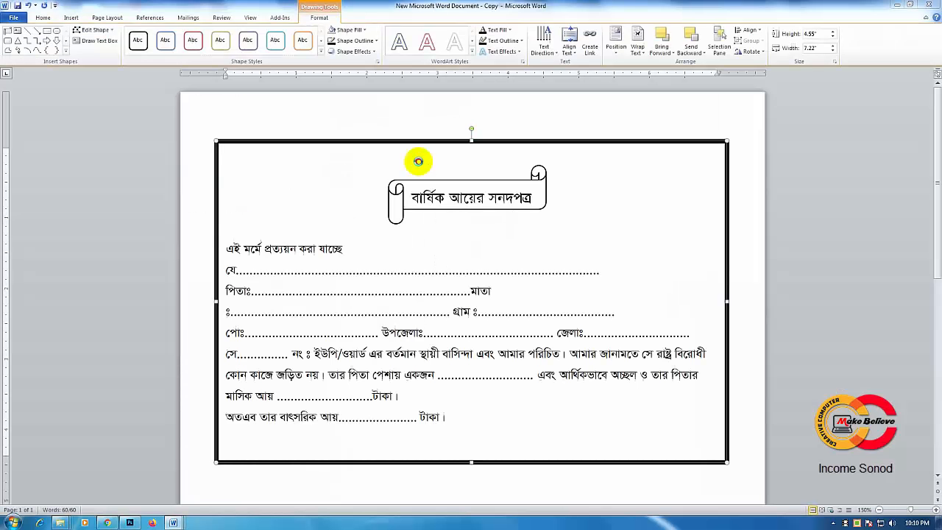
pyautogui.press('F12')
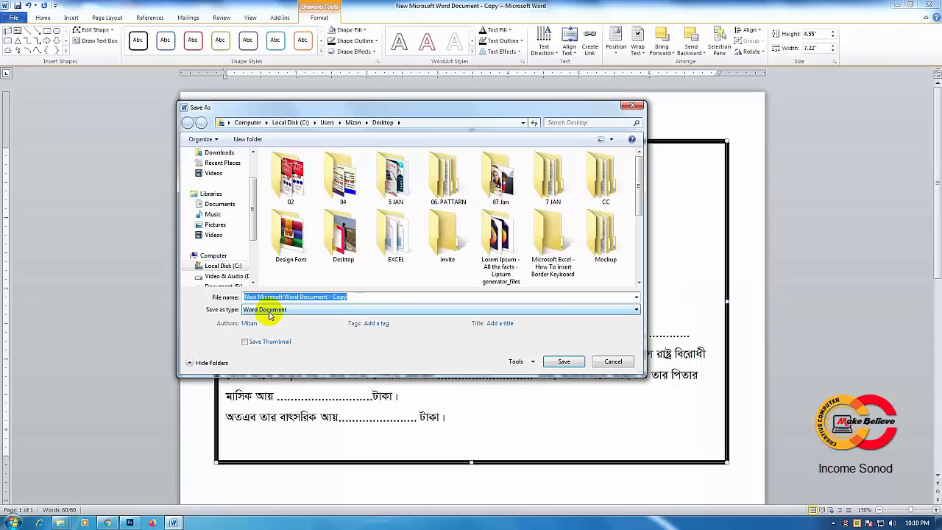
pyautogui.click(270, 312)
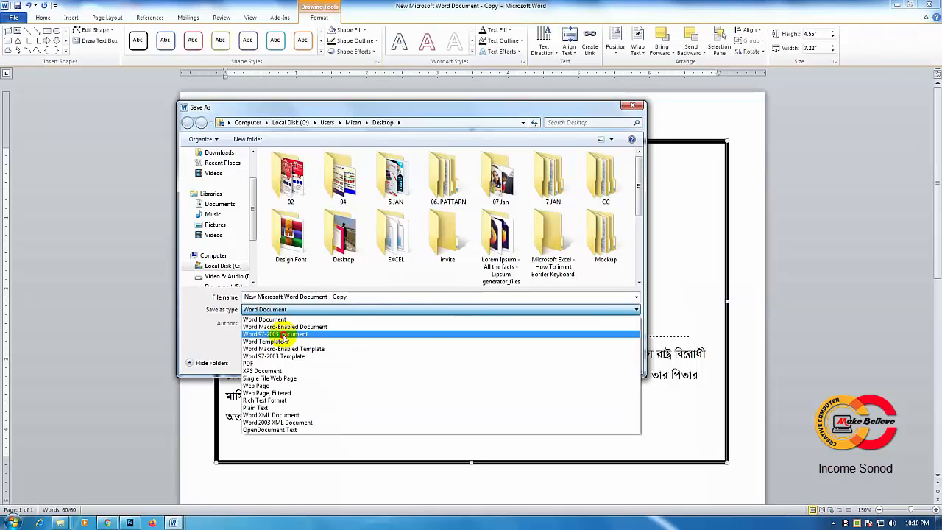
pyautogui.click(282, 334)
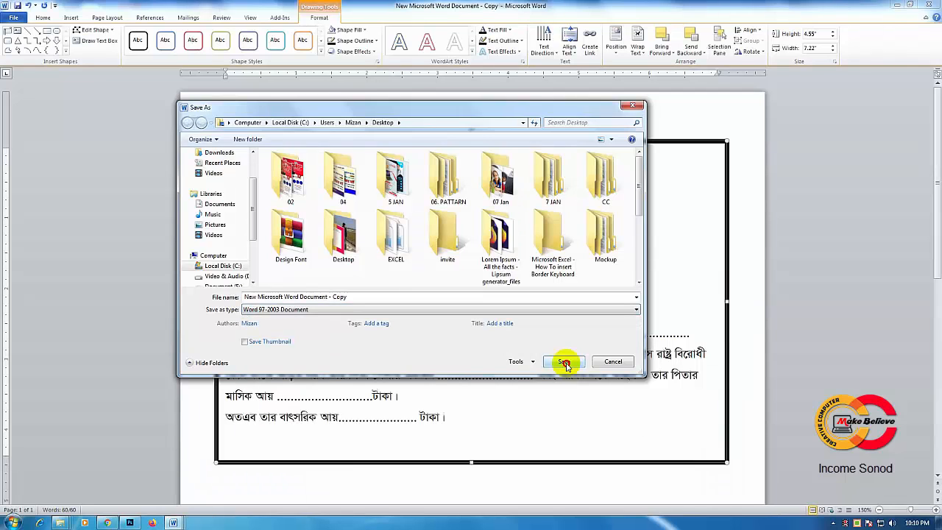
pyautogui.click(563, 362)
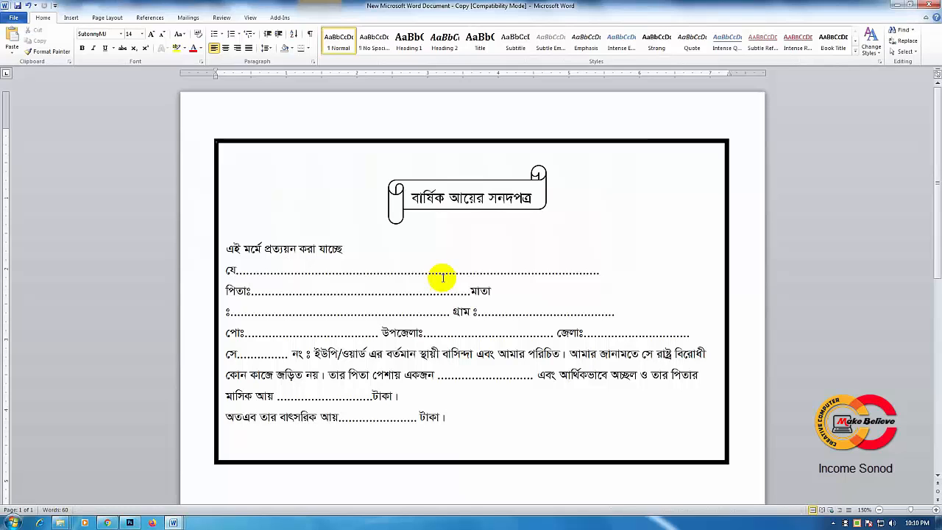
# Step: Shorten the dotted blanks after যে, মাতা ঃ and পোঃ so the wrapped body text returns to its original lines
pyautogui.click(600, 272)
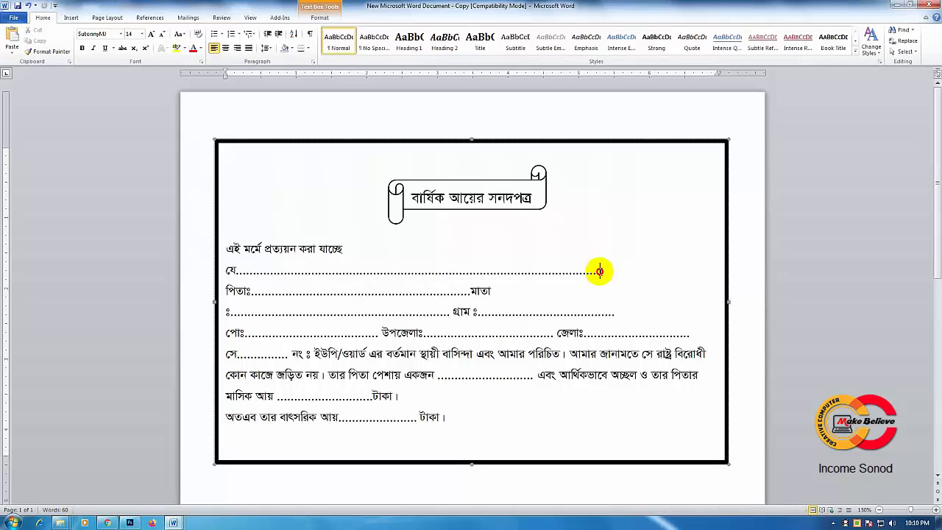
pyautogui.press('BackSpace')
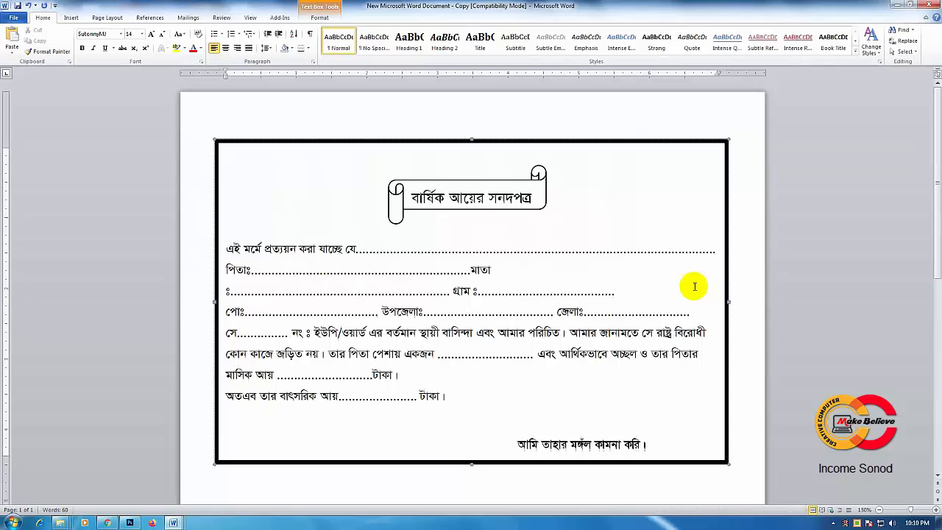
pyautogui.click(449, 294)
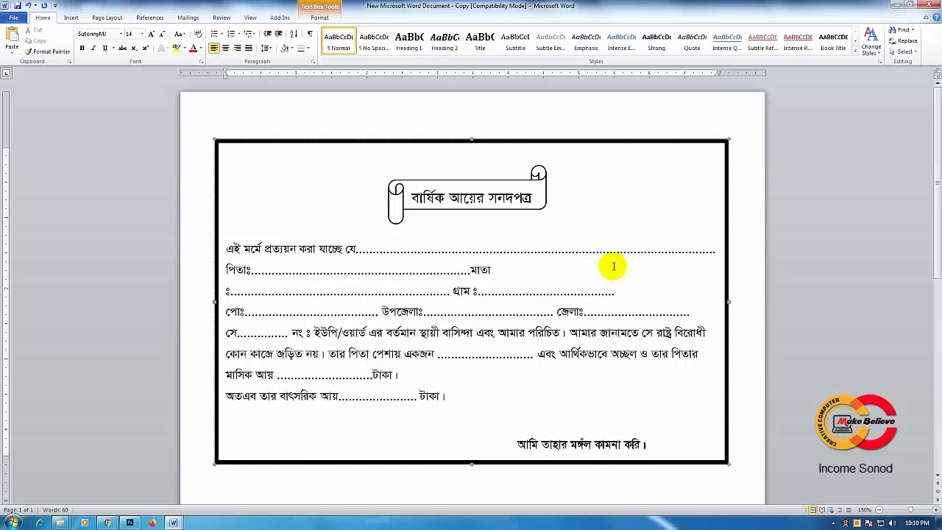
pyautogui.press('Return')
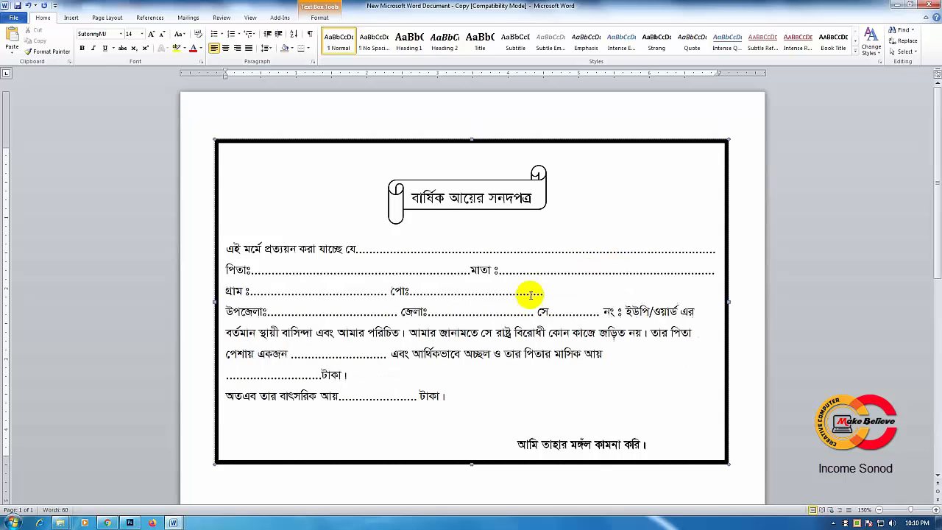
pyautogui.press('Delete')
pyautogui.click(581, 278)
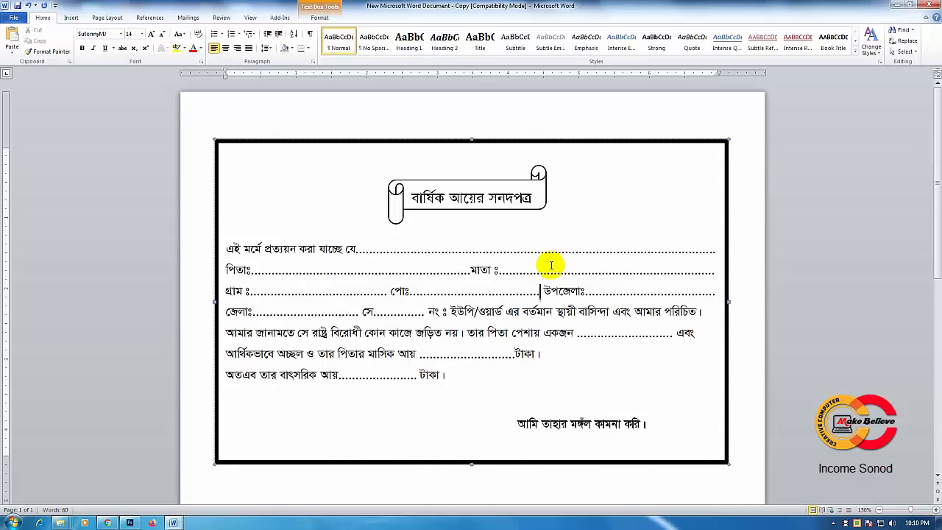
# Step: Give the text box outline a dense patterned line with black foreground and white background
pyautogui.click(457, 142)
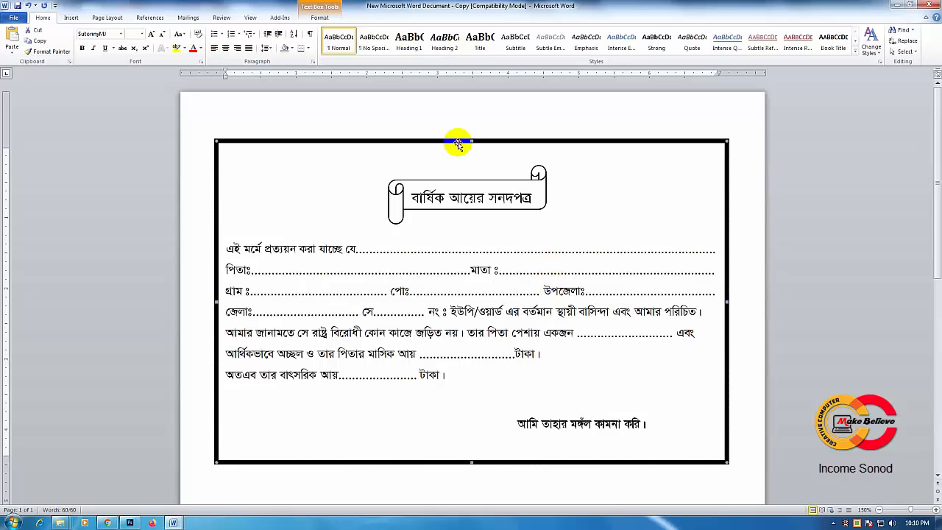
pyautogui.click(324, 18)
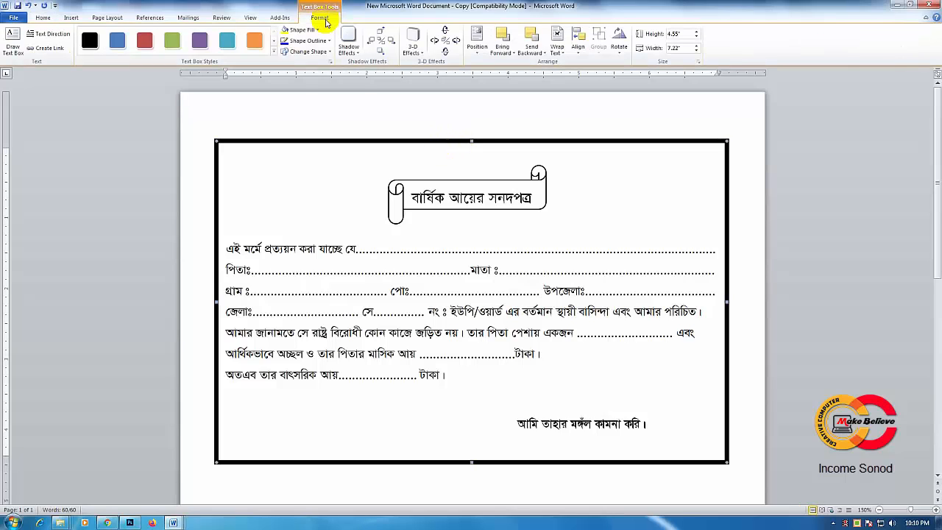
pyautogui.click(306, 41)
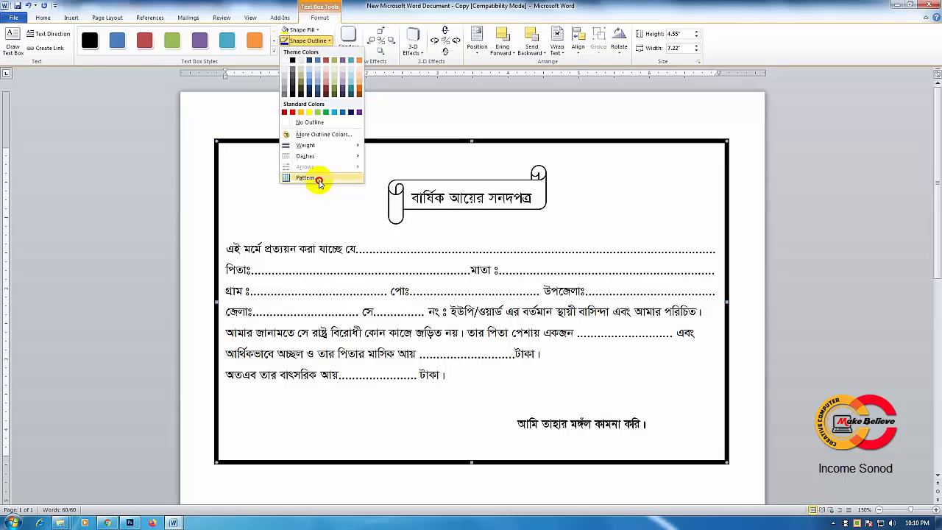
pyautogui.click(317, 179)
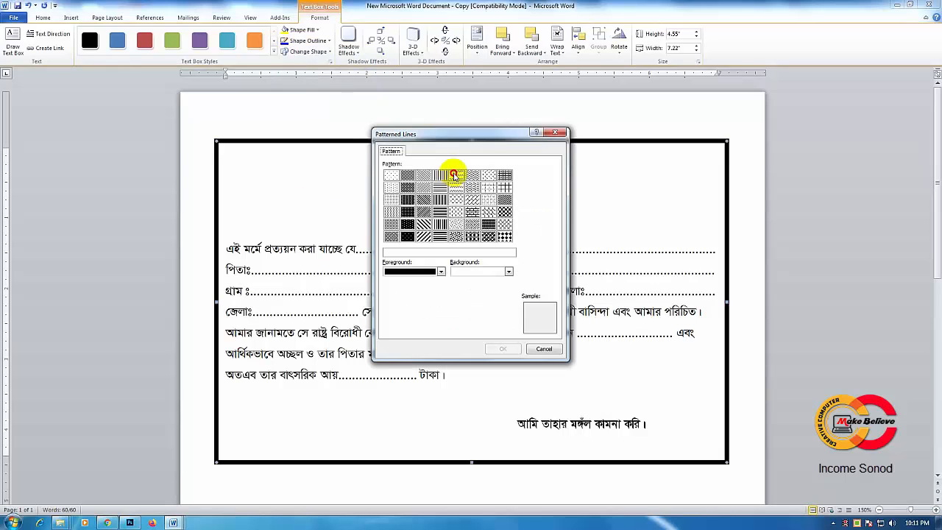
pyautogui.moveTo(448, 133); pyautogui.dragTo(449, 119)
pyautogui.click(483, 211)
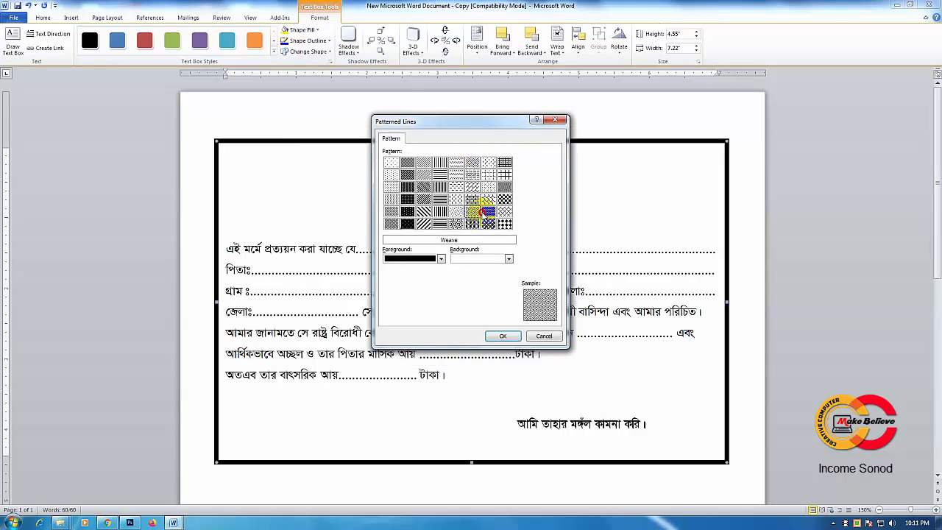
pyautogui.press('Return')
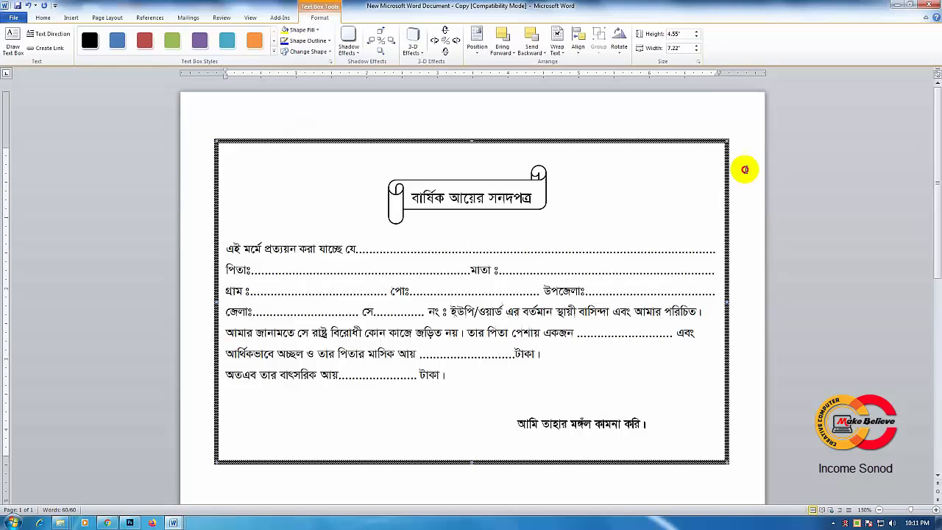
pyautogui.click(744, 169)
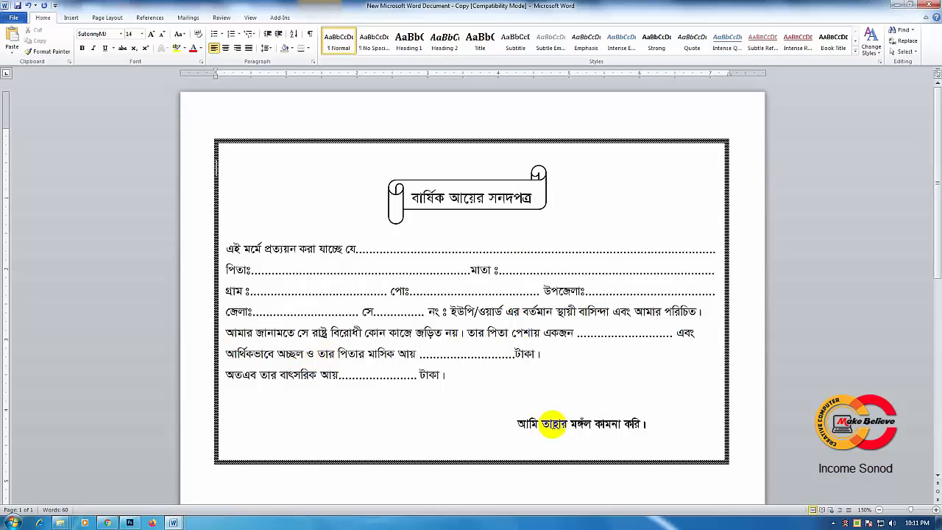
# Step: Replace the word তাহার with তার in the closing line, set in the SutonnyMJ font
pyautogui.click(543, 424)
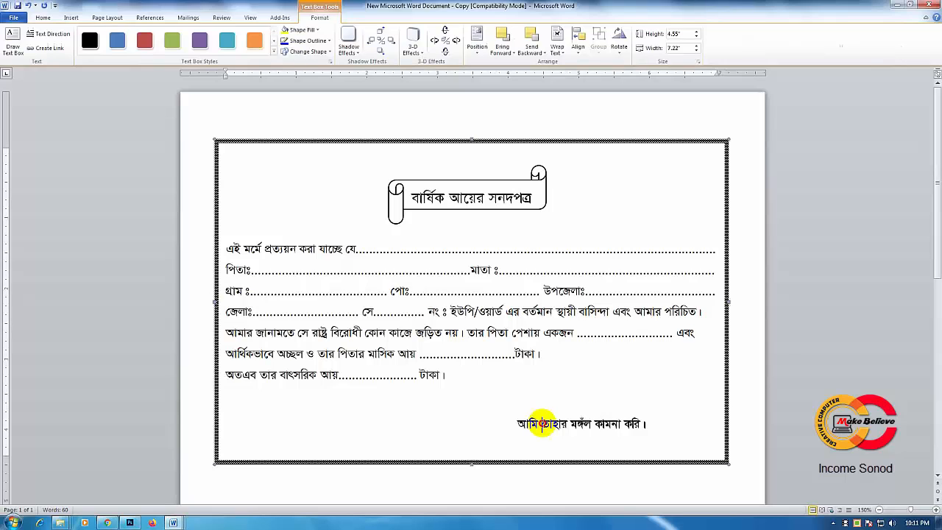
pyautogui.doubleClick(542, 424)
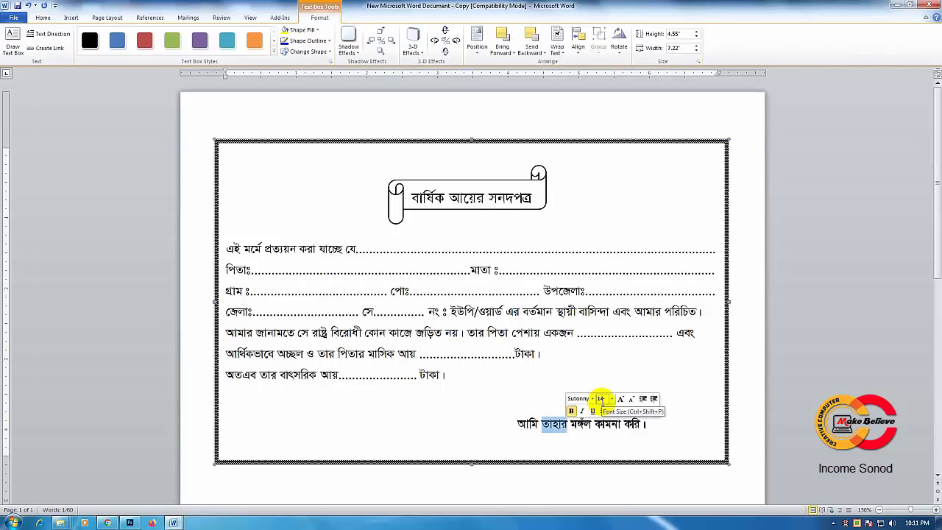
pyautogui.write('ত')
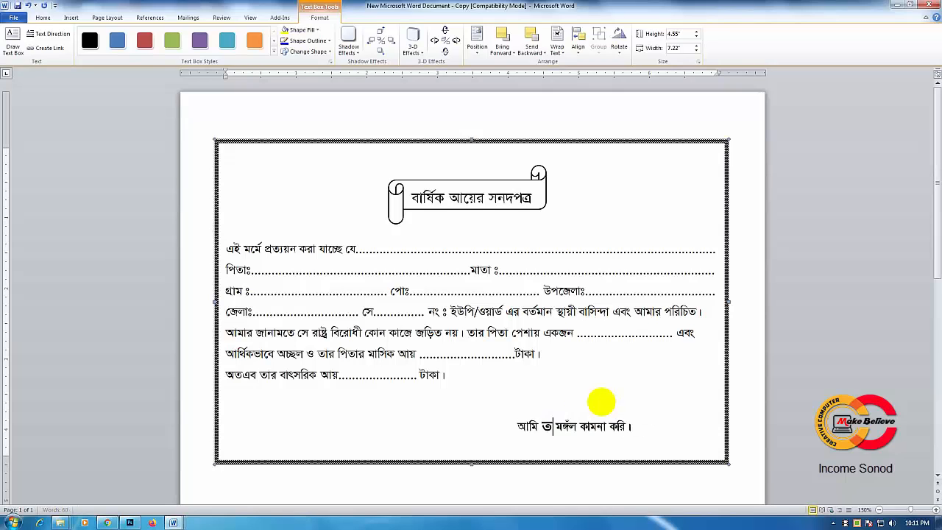
pyautogui.write('vi')
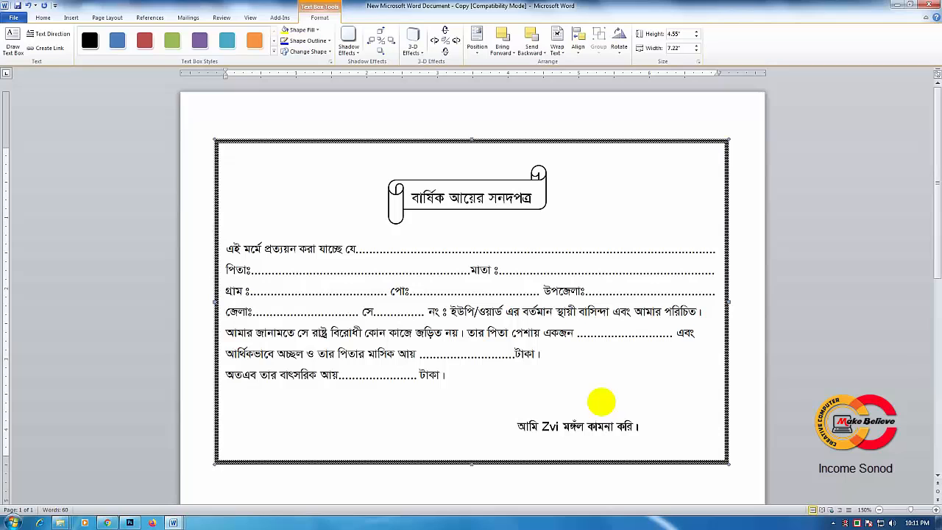
pyautogui.click(122, 35)
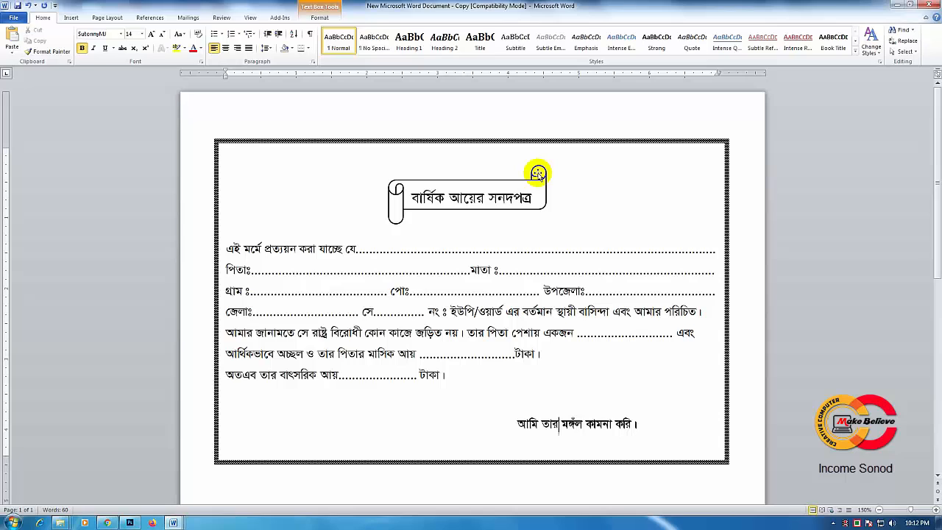
# Step: Move the scroll banner slightly down so it frames the title বার্ষিক আয়ের সনদপত্র more evenly
pyautogui.click(903, 52)
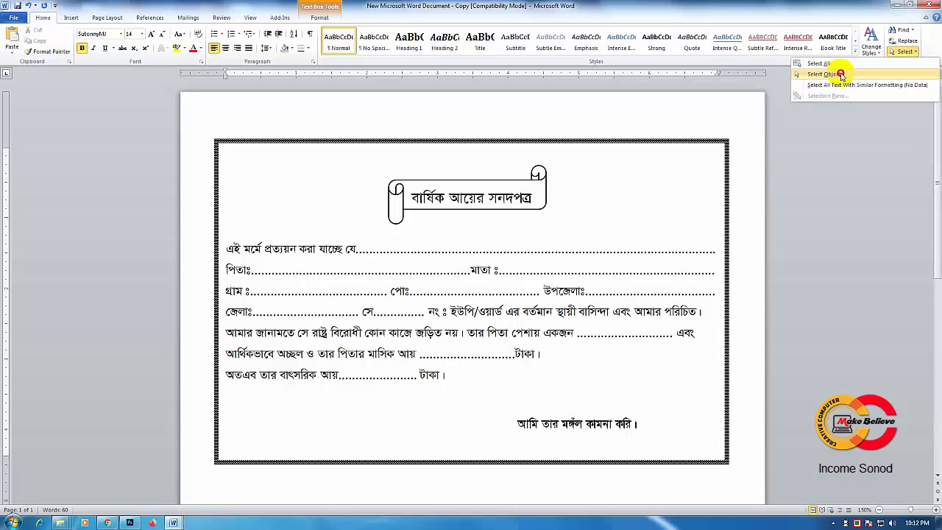
pyautogui.click(839, 74)
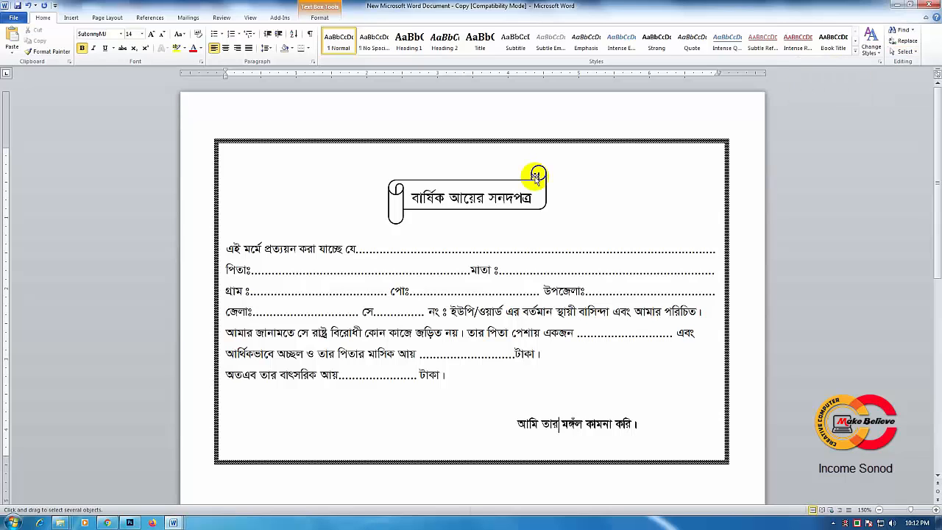
pyautogui.click(535, 176)
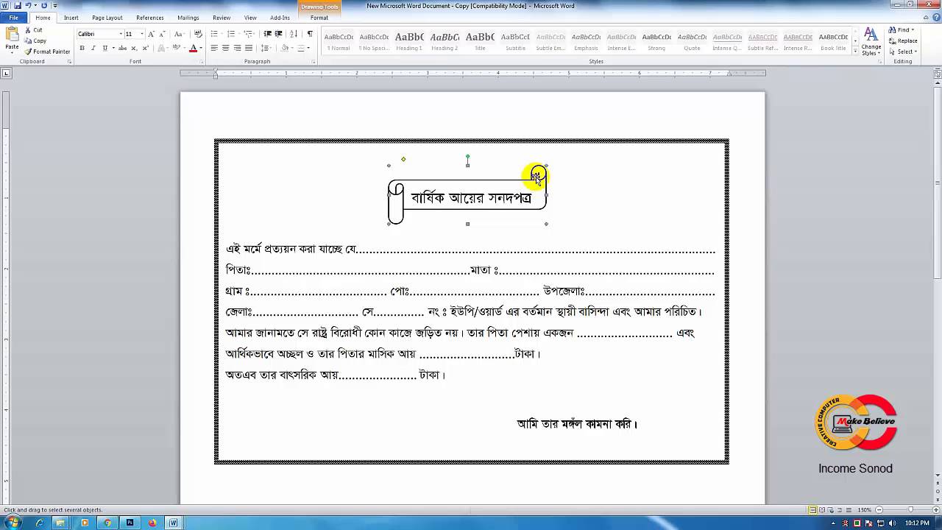
pyautogui.moveTo(536, 177); pyautogui.dragTo(535, 180)
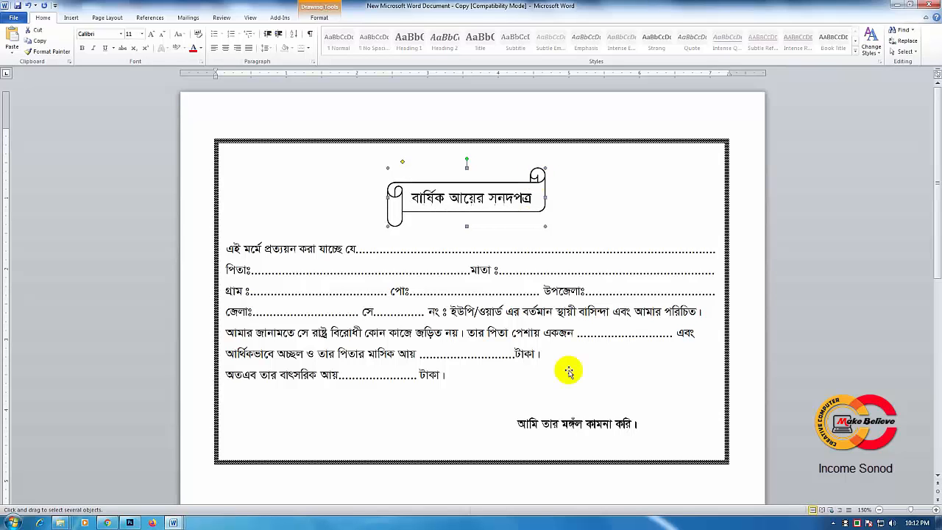
pyautogui.click(493, 193)
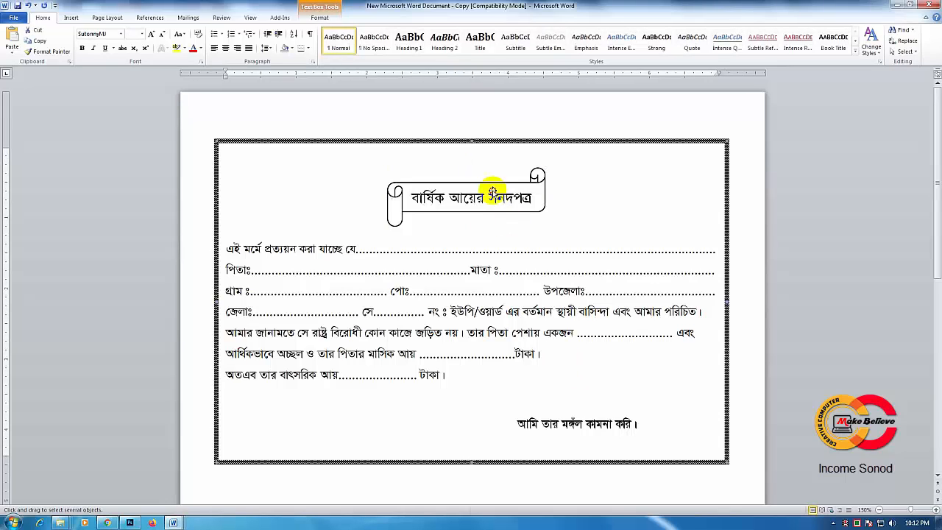
# Step: Set the empty line above the certificate title to 12 pt to shift the title and body text up
pyautogui.click(326, 187)
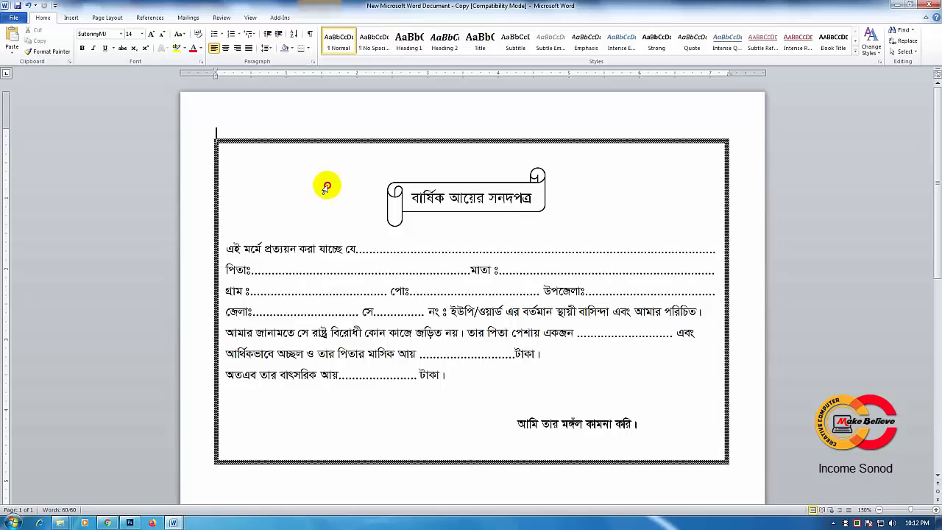
pyautogui.click(363, 170)
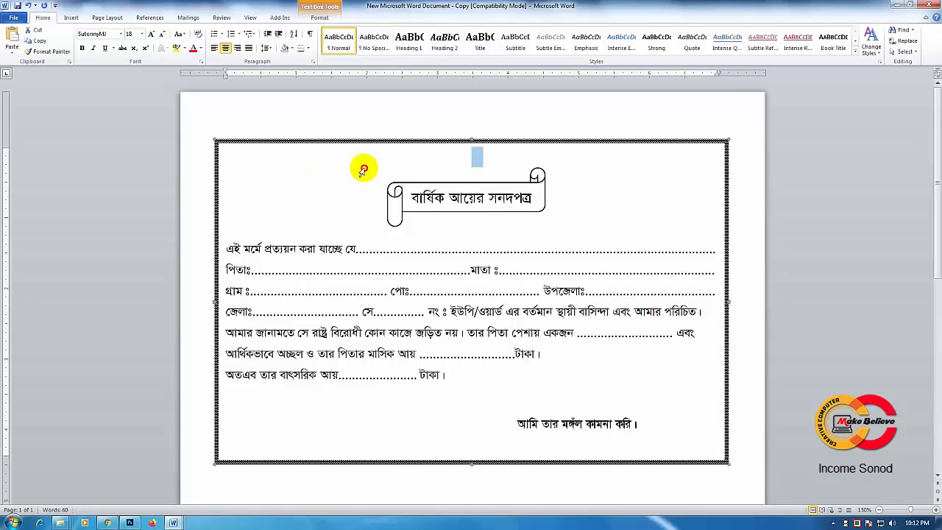
pyautogui.click(477, 154)
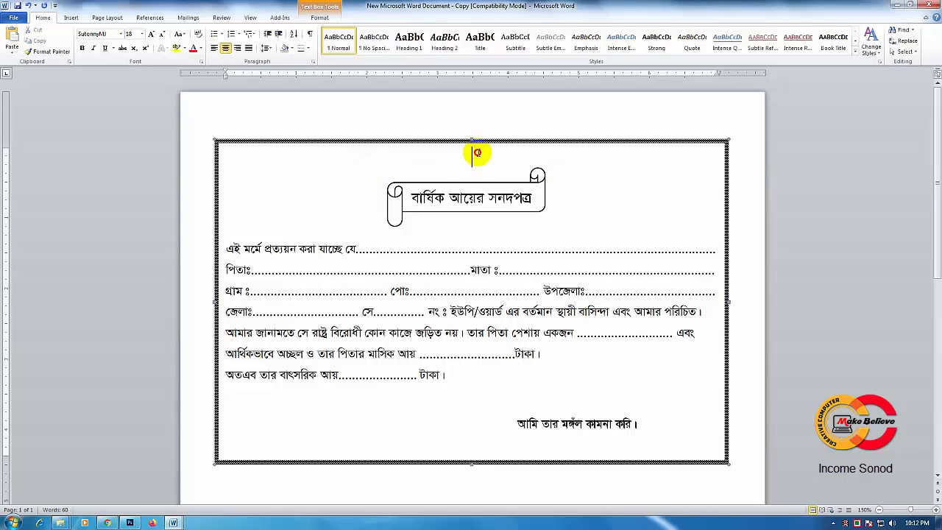
pyautogui.click(437, 179)
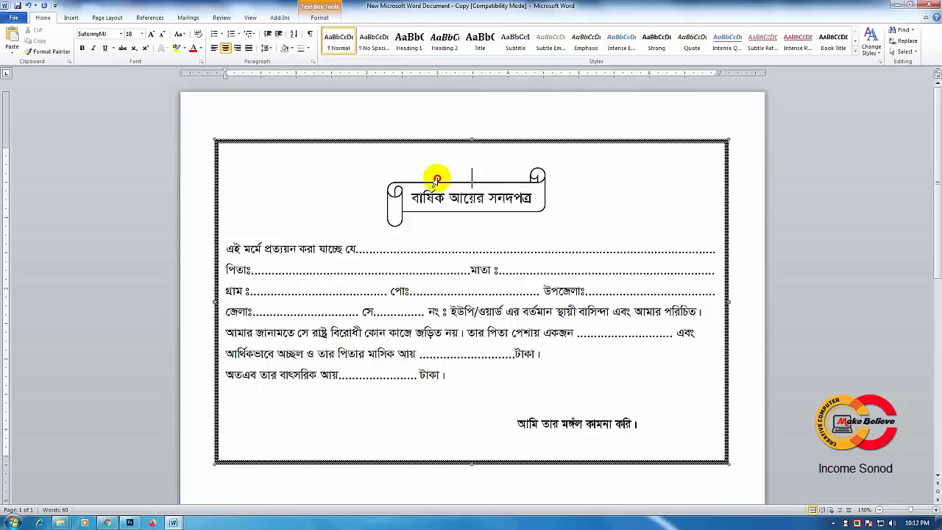
pyautogui.click(153, 34)
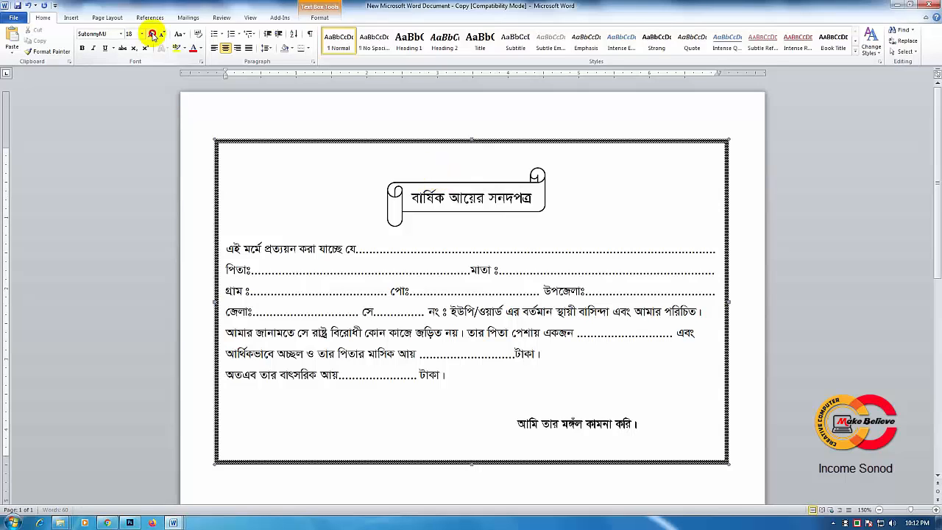
pyautogui.click(512, 174)
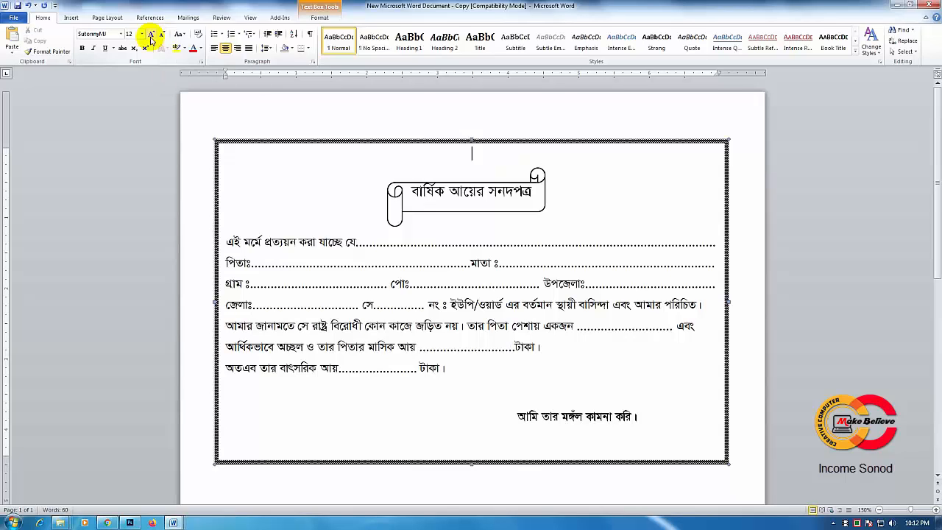
# Step: Move the scroll banner slightly up to realign it around the title text
pyautogui.click(537, 177)
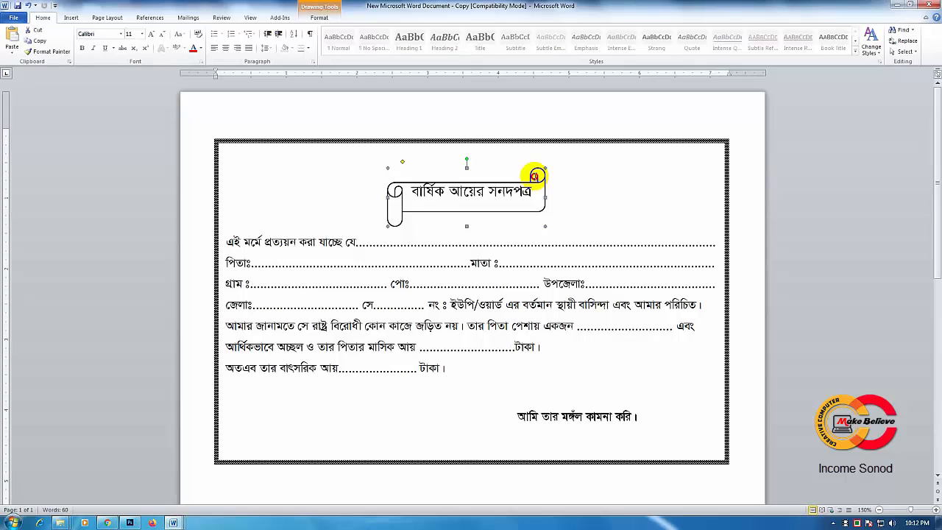
pyautogui.moveTo(536, 176); pyautogui.dragTo(537, 171)
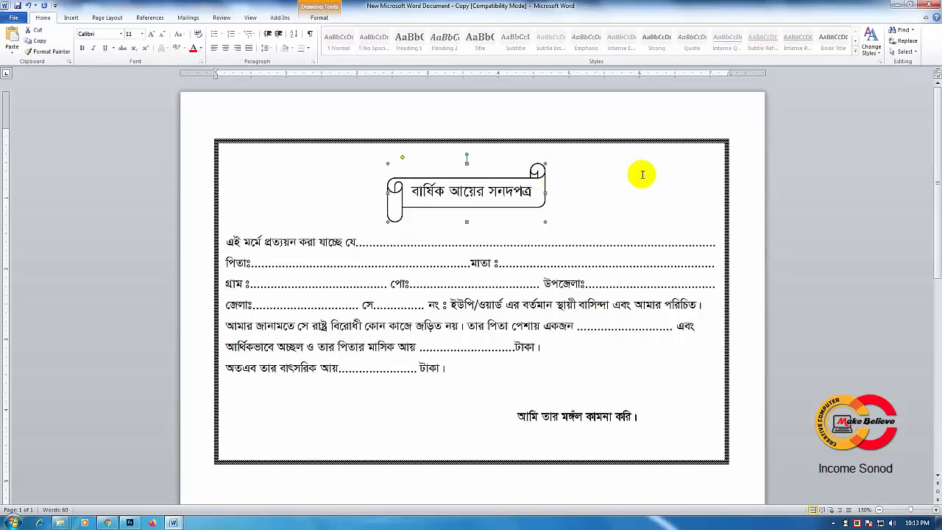
pyautogui.click(573, 318)
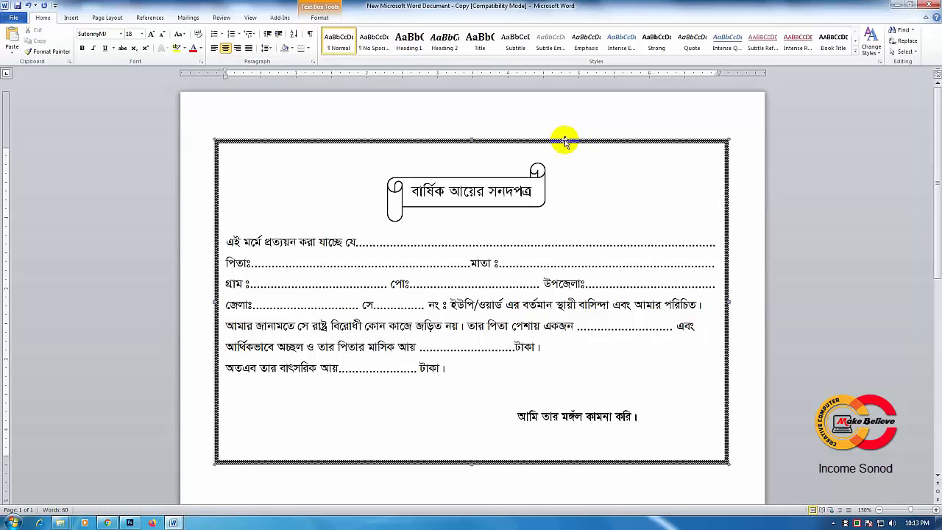
# Step: Group the scroll banner with the bordered certificate text box
pyautogui.click(485, 142)
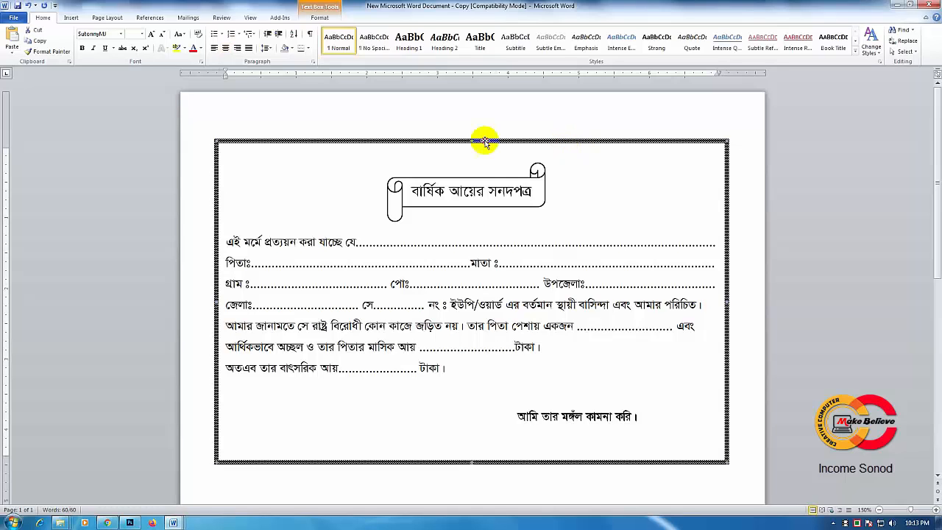
pyautogui.click(541, 175)
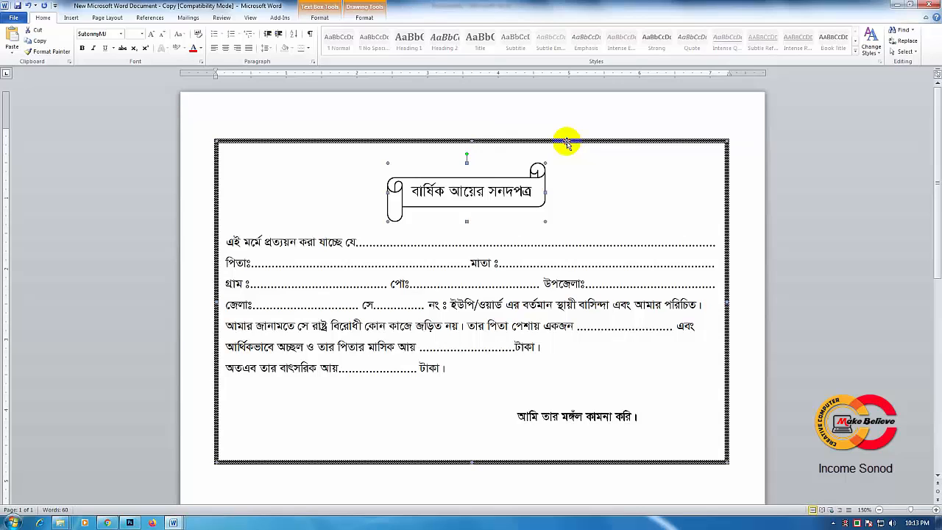
pyautogui.rightClick(542, 141)
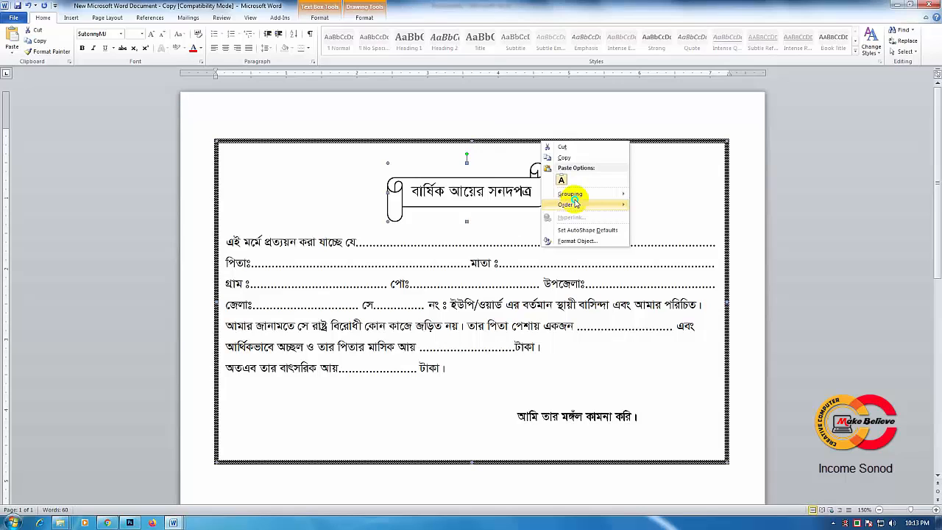
pyautogui.moveTo(577, 193)
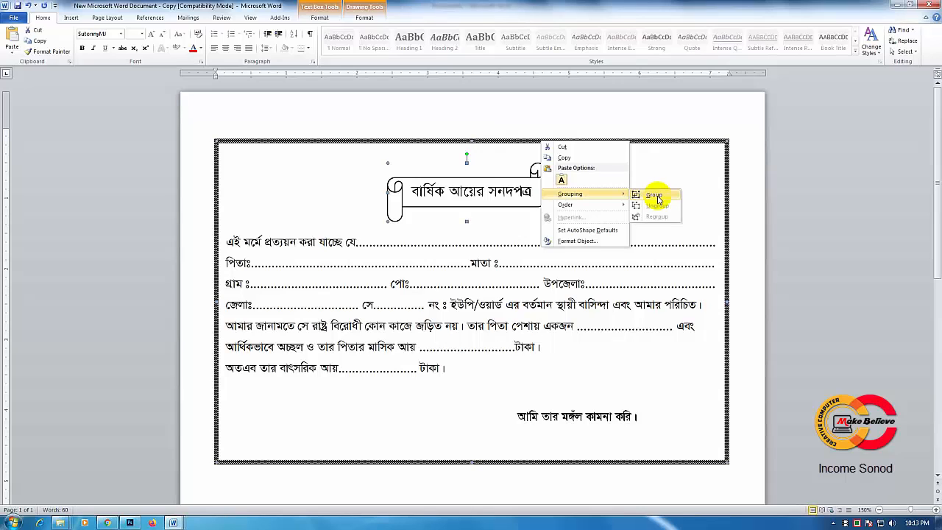
pyautogui.click(654, 196)
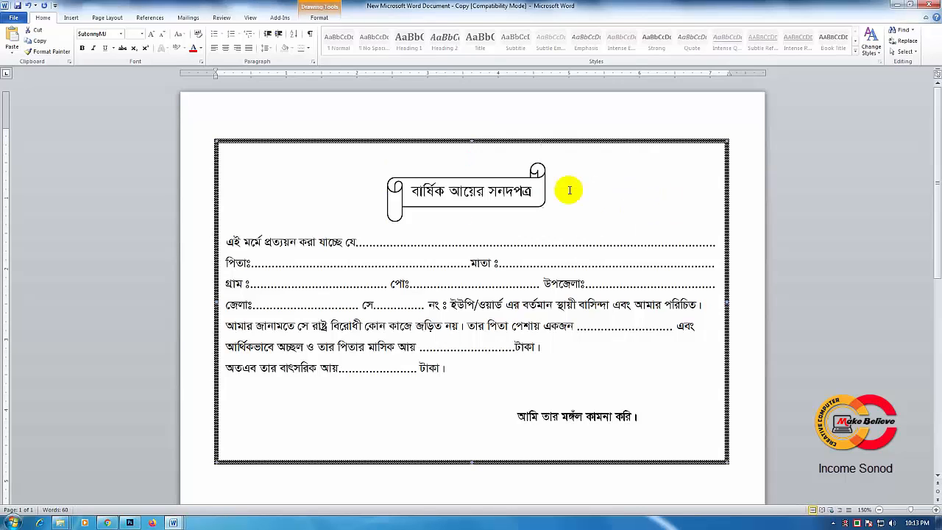
# Step: Duplicate the grouped certificate straight down, placing the aligned copy in the lower half of the same page
pyautogui.click(880, 511)
pyautogui.click(880, 511)
pyautogui.click(879, 512)
pyautogui.click(879, 511)
pyautogui.click(879, 512)
pyautogui.click(880, 512)
pyautogui.click(880, 512)
pyautogui.click(880, 511)
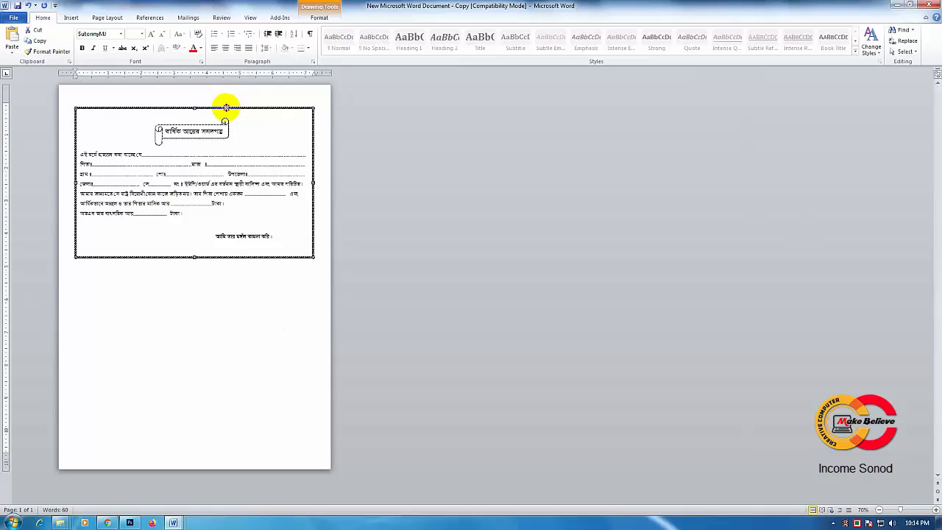
pyautogui.click(226, 109)
pyautogui.moveTo(227, 108); pyautogui.dragTo(237, 177)
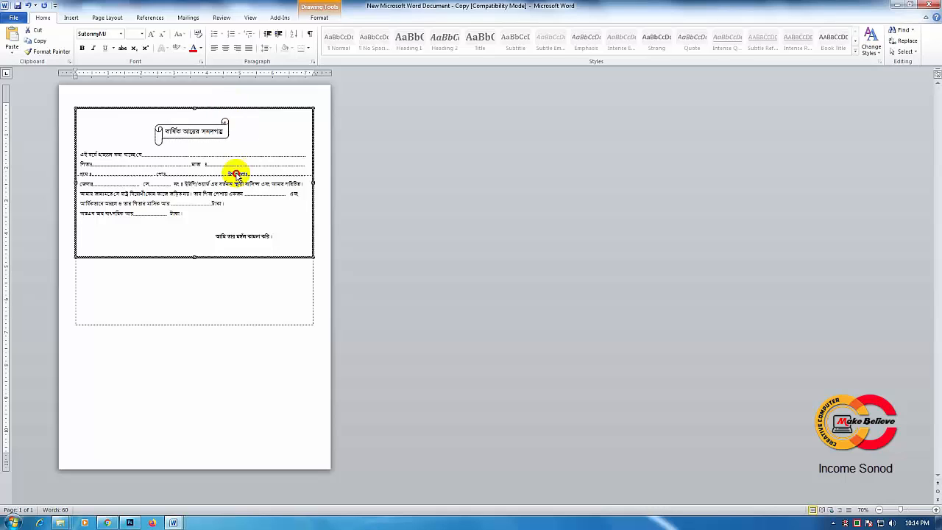
pyautogui.moveTo(237, 176); pyautogui.dragTo(238, 288)
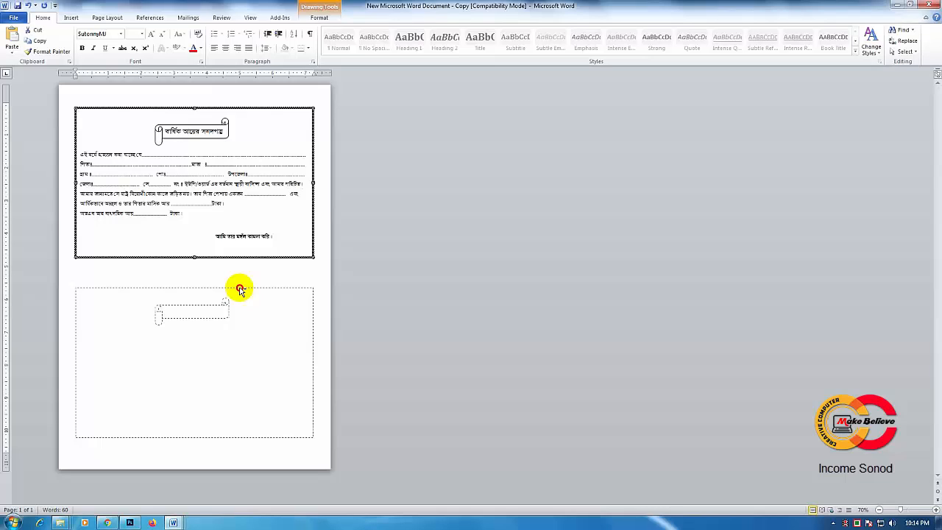
pyautogui.moveTo(241, 290); pyautogui.dragTo(241, 287)
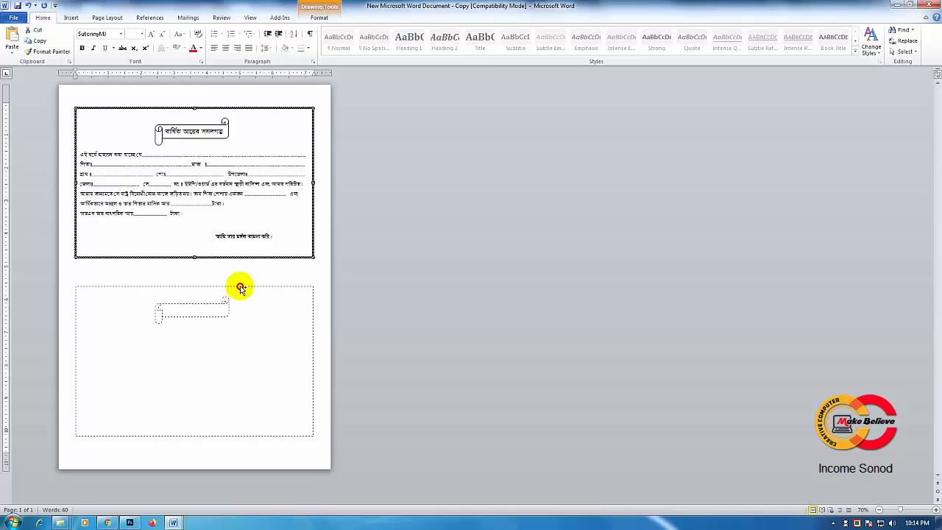
pyautogui.moveTo(240, 287); pyautogui.dragTo(240, 288)
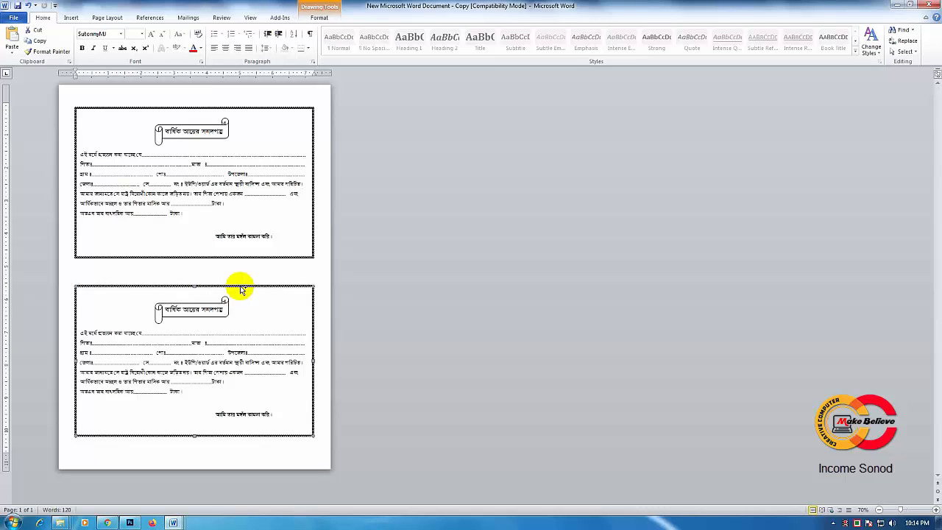
# Step: Deselect the copied certificate and open the print preview of the page
pyautogui.click(268, 270)
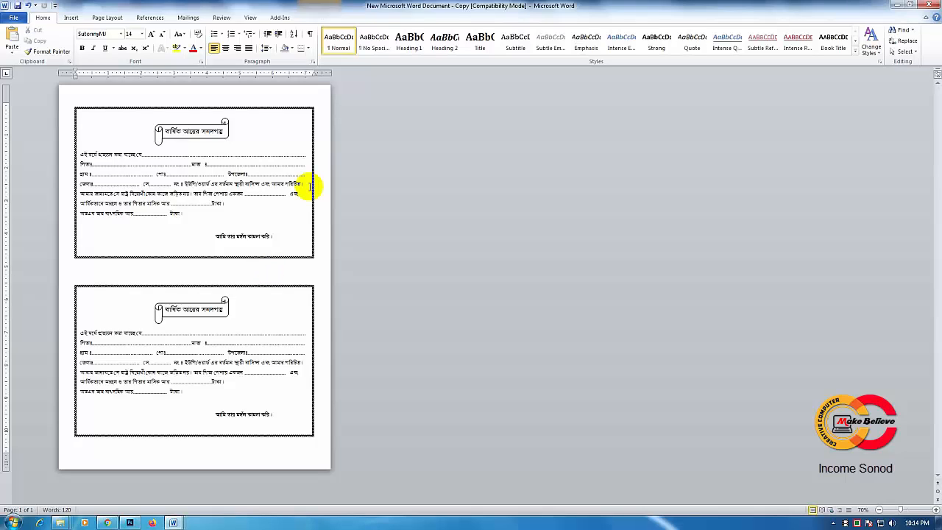
pyautogui.hotkey('ctrl', 'p')
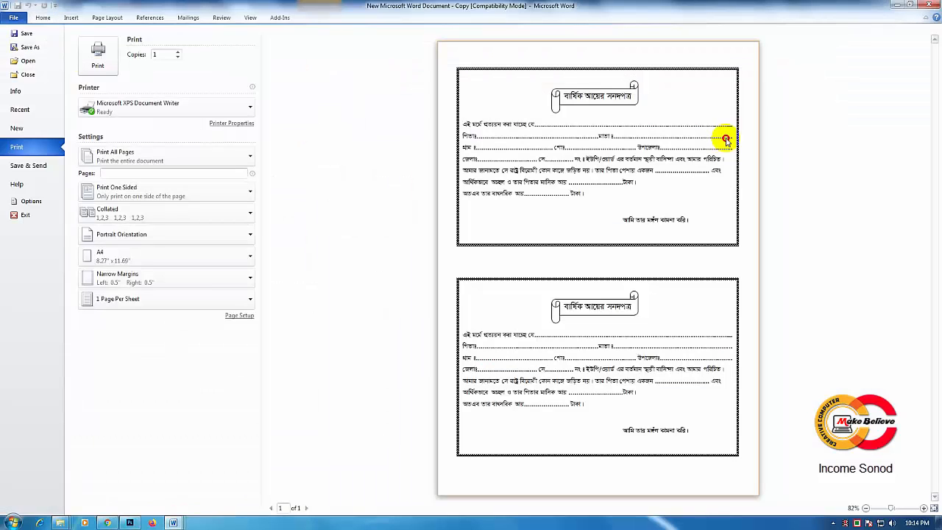